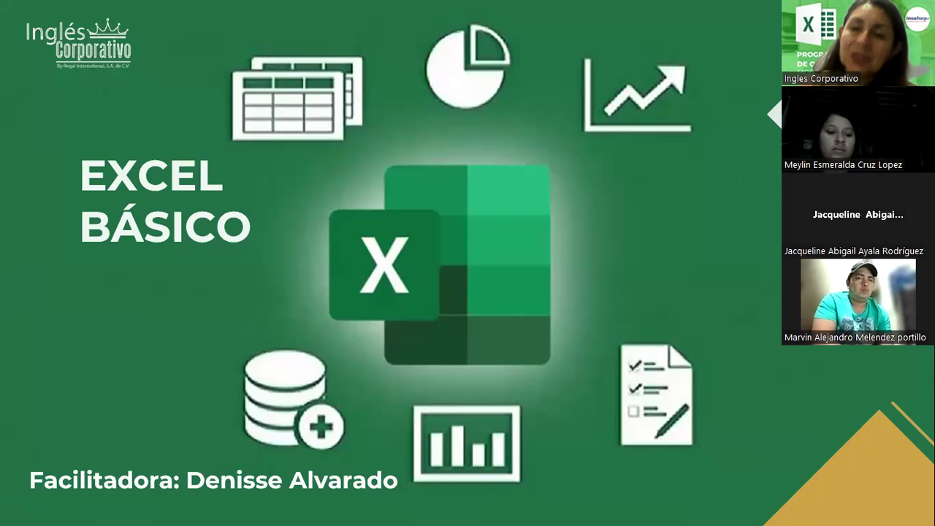
# - Advance the slideshow from the EXCEL BÁSICO title slide to the Objetivo slide
pyautogui.press('Right')
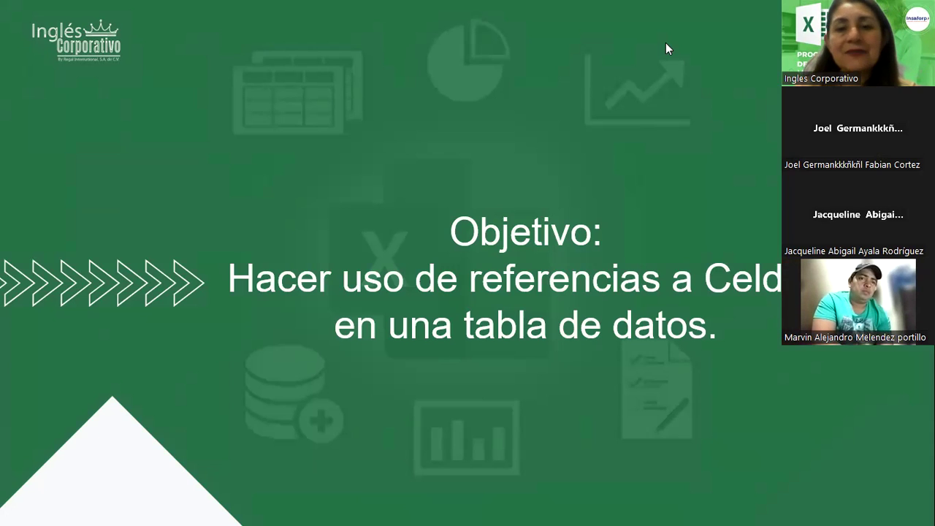
# - Move on to the 'Referencias relativas y absolutas' slide
pyautogui.click(329, 126)
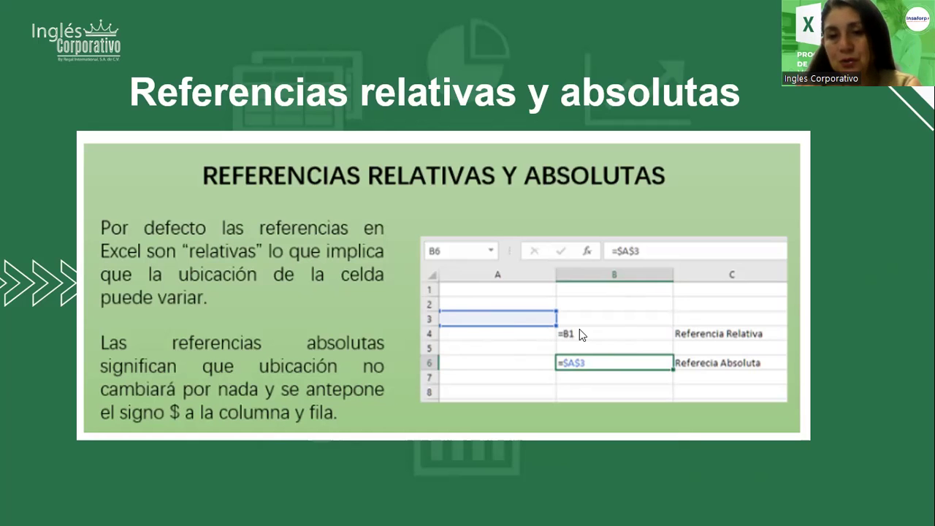
# - Show the A7 versus $A$7 slide, then continue to the black end-of-presentation screen
pyautogui.press('Right')
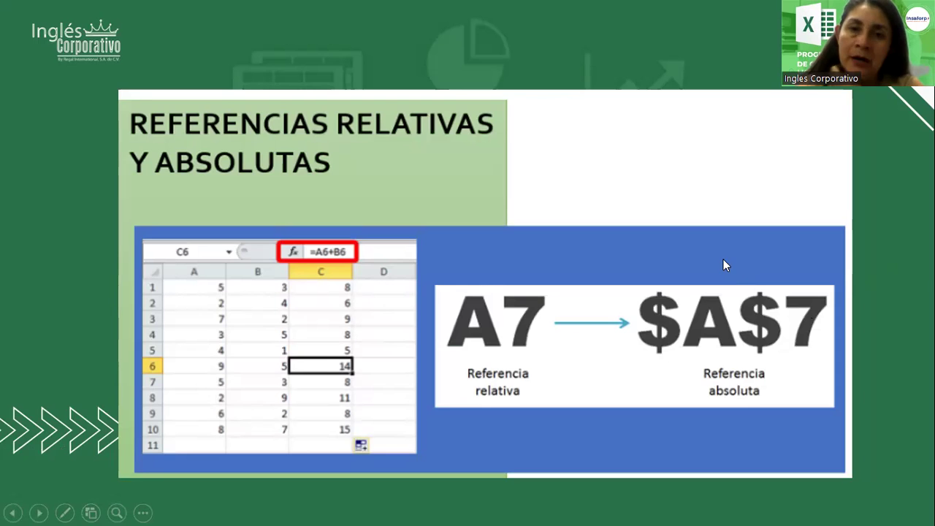
pyautogui.click(572, 430)
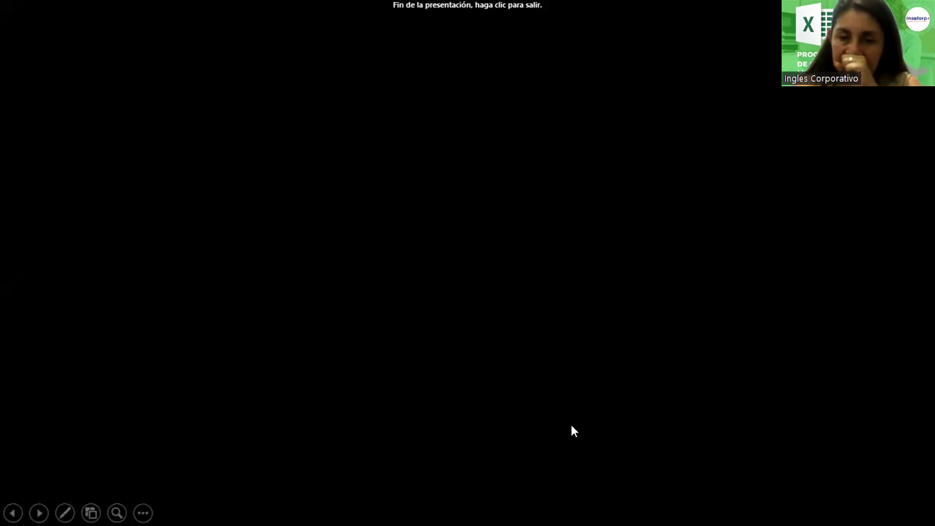
# - Exit the finished slideshow to reveal the 'Referencias de celdas.xlsx' workbook
pyautogui.click(571, 430)
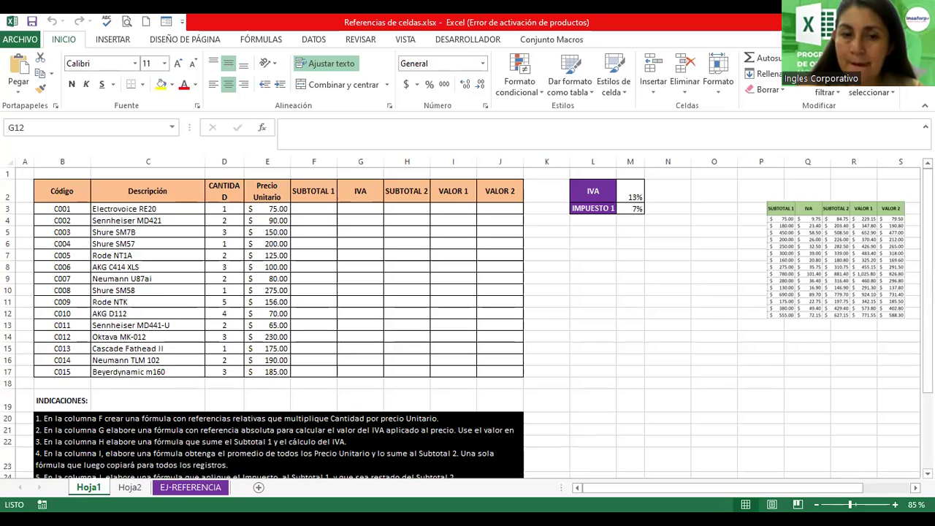
# - Switch to the EJ-REFERENCIA sheet and inspect E6's =C6*B6 formula and the RELATIVO results
pyautogui.click(84, 485)
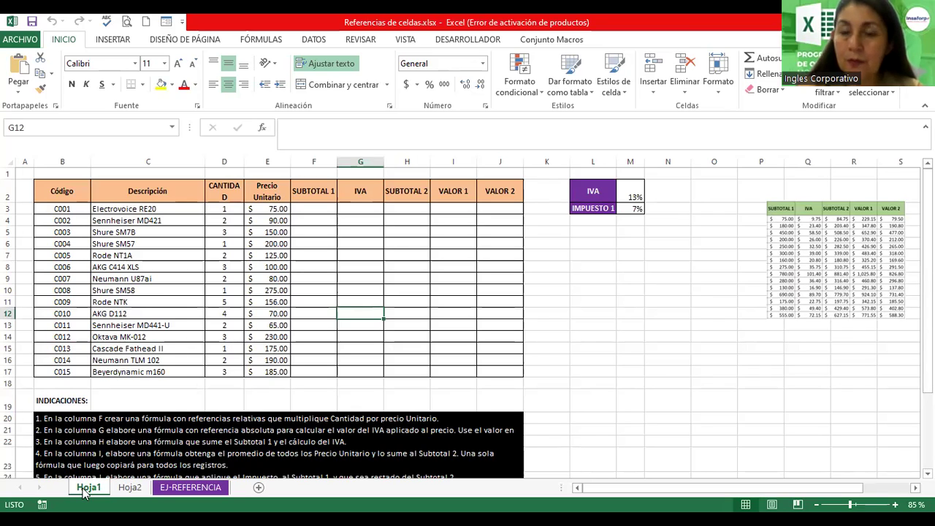
pyautogui.click(483, 251)
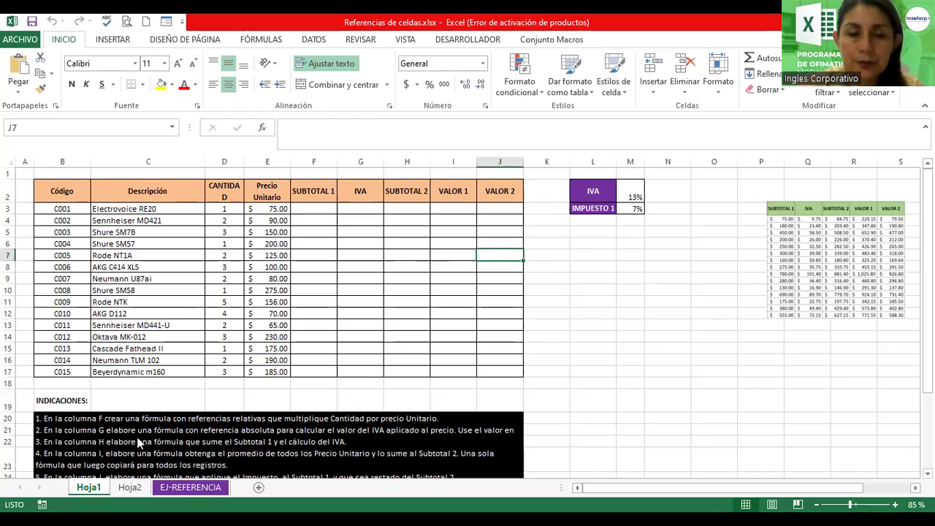
pyautogui.click(183, 487)
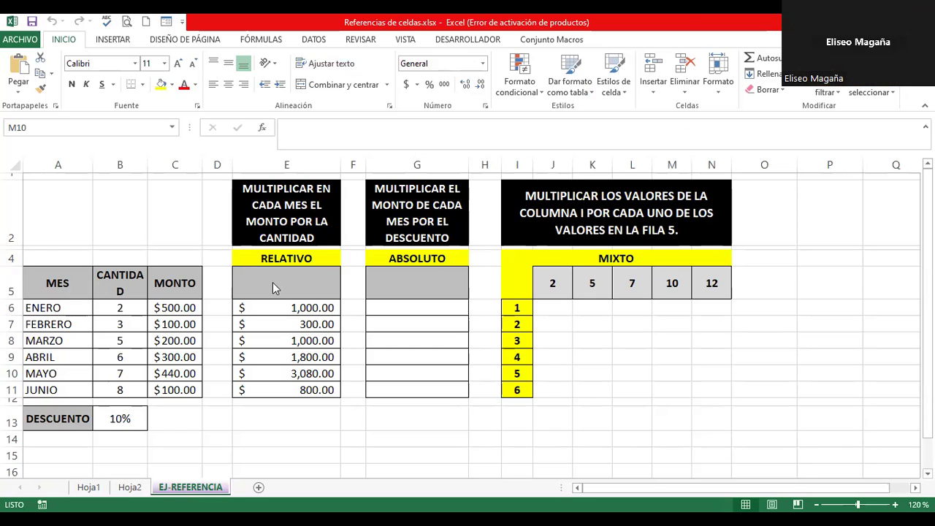
pyautogui.click(159, 308)
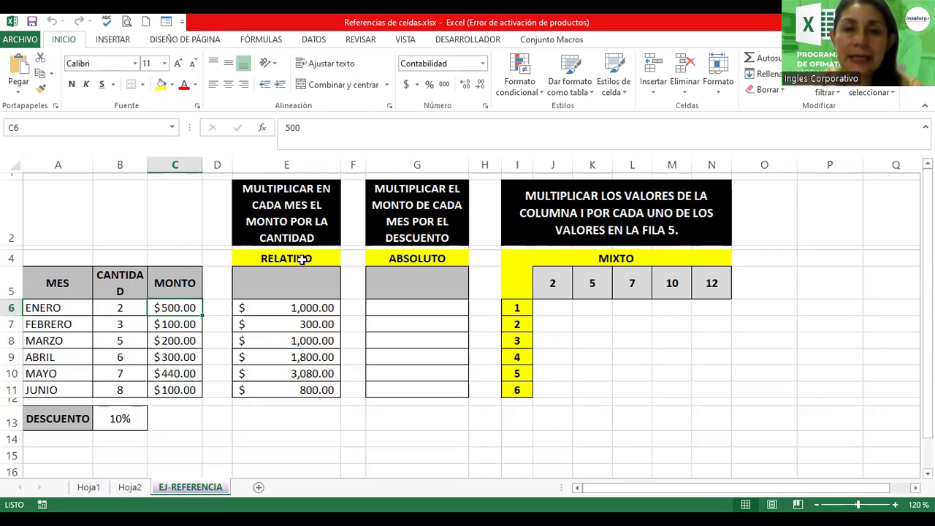
pyautogui.click(269, 309)
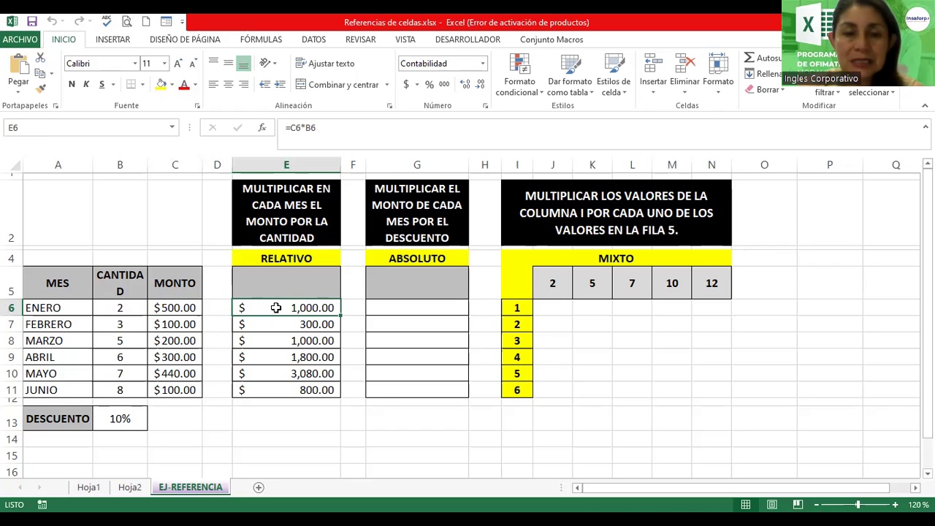
pyautogui.moveTo(276, 308); pyautogui.dragTo(280, 379)
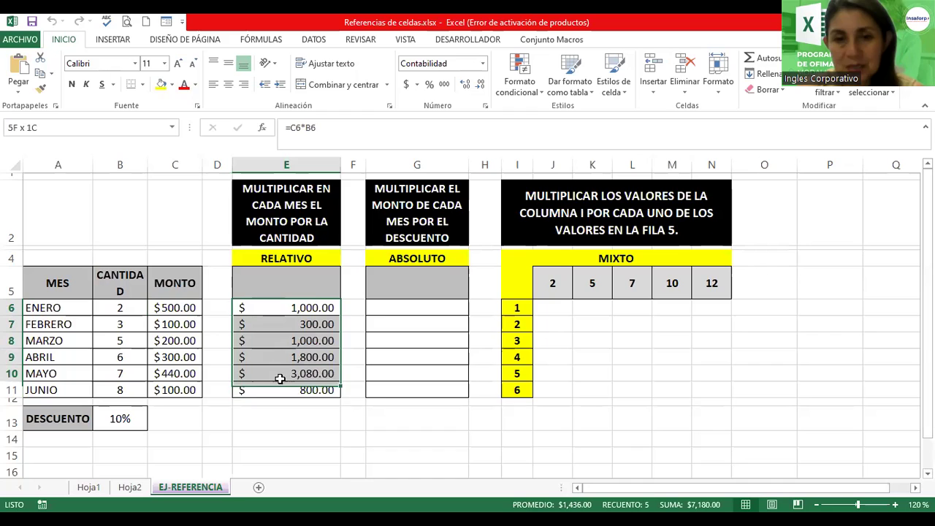
# - Delete the old RELATIVO results in E6:E11, leaving E6 selected
pyautogui.press('Delete')
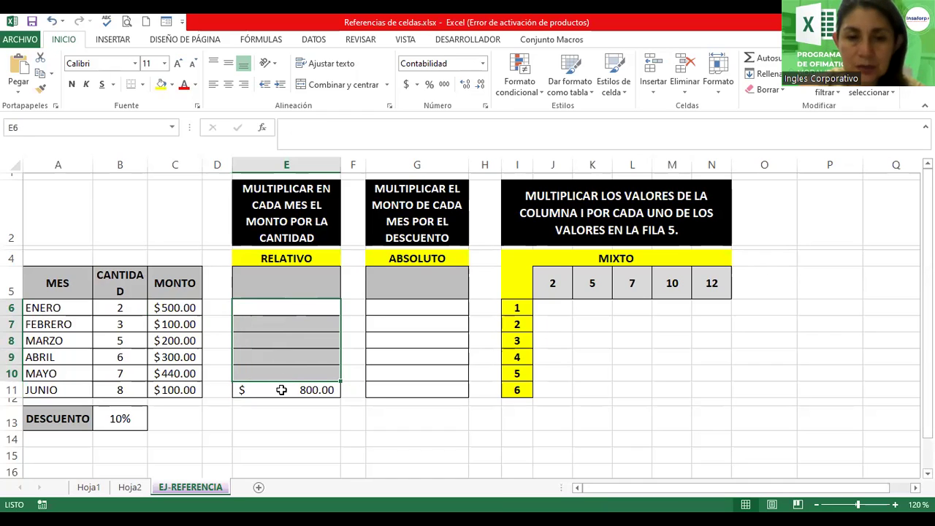
pyautogui.click(281, 389)
pyautogui.press('Delete')
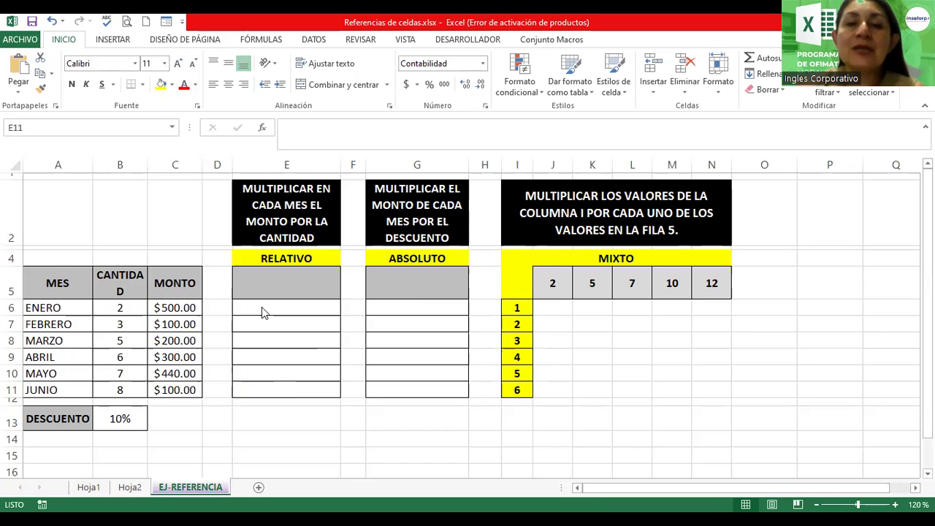
pyautogui.click(284, 303)
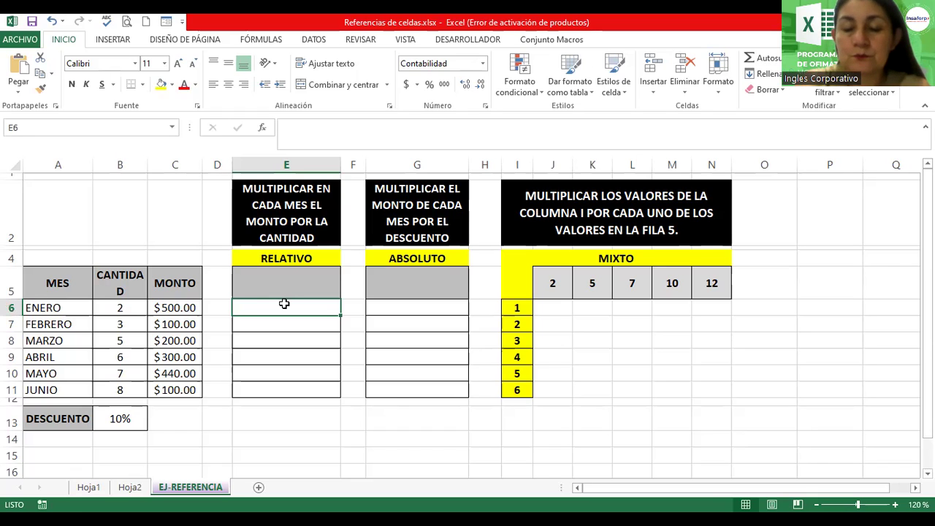
# - Enter =C6*B6 in E6, giving $1,000.00 for ENERO
pyautogui.write('=')
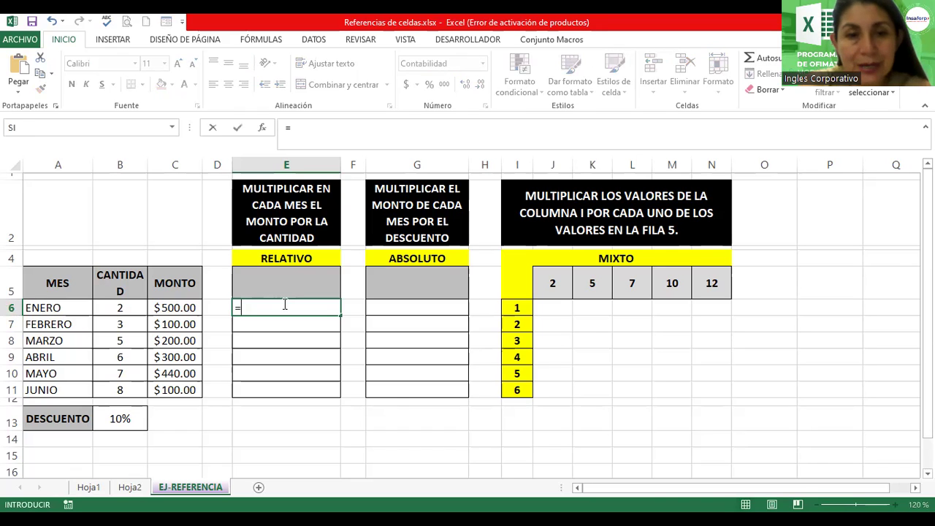
pyautogui.click(170, 311)
pyautogui.write('*')
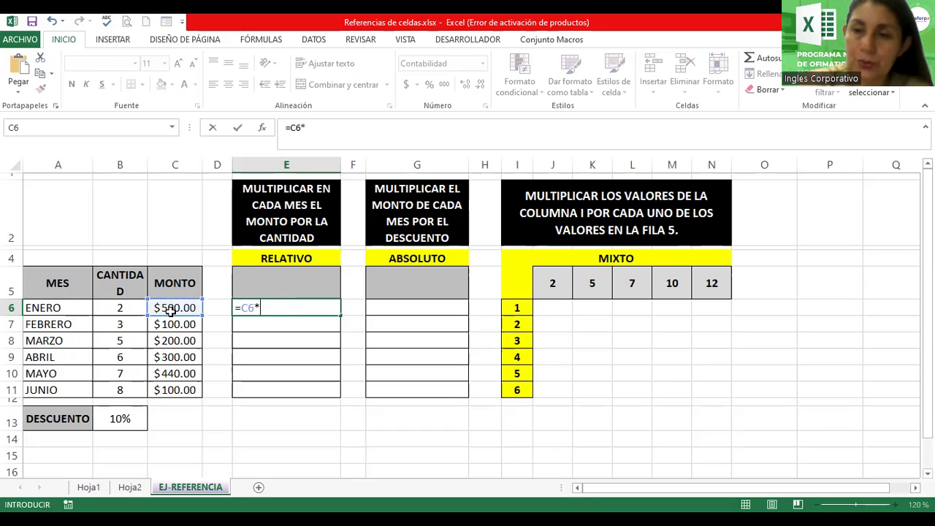
pyautogui.click(118, 308)
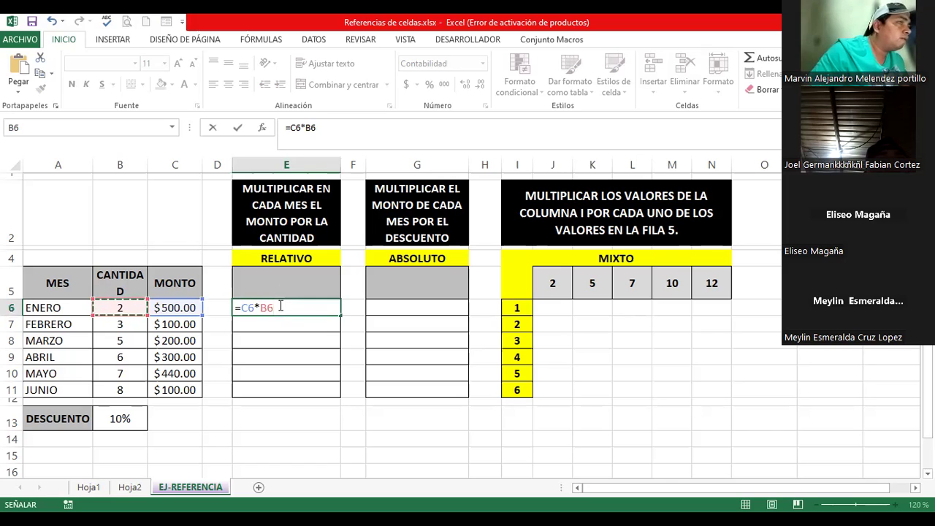
pyautogui.press('Return')
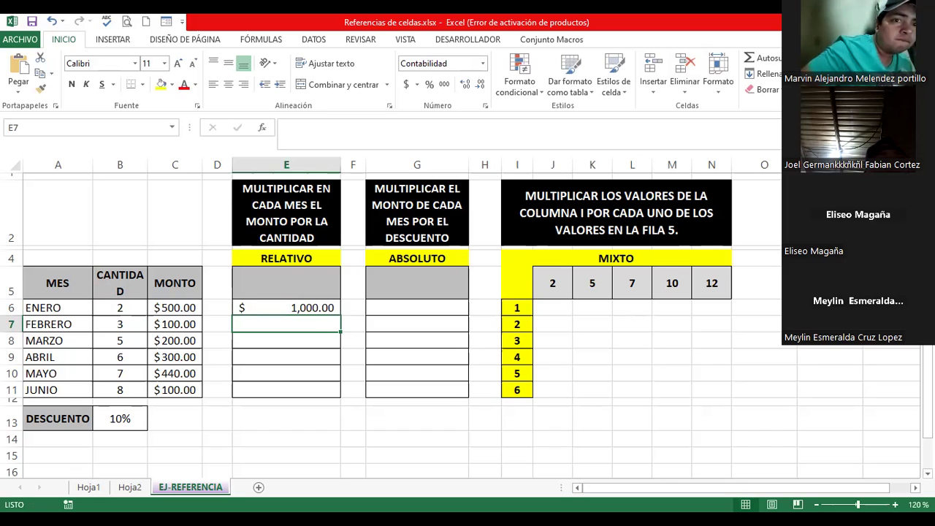
pyautogui.keyDown('ctrl'); pyautogui.scroll(2, 425, 330); pyautogui.keyUp('ctrl')
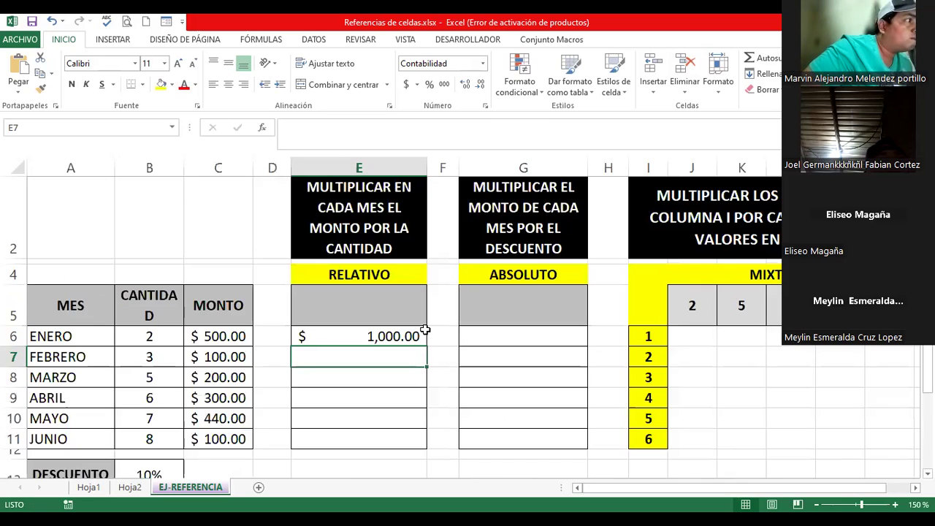
pyautogui.click(361, 342)
pyautogui.press('F2')
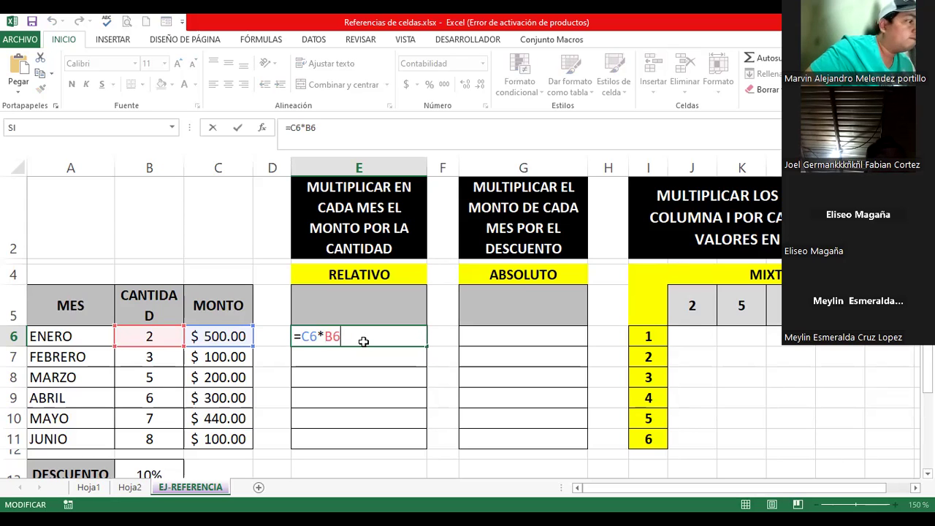
pyautogui.press('Return')
pyautogui.press('Up')
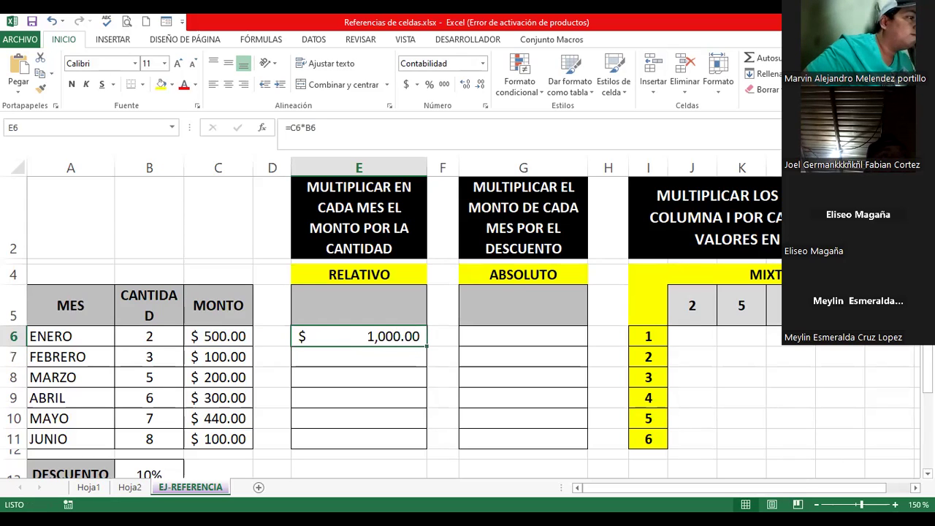
pyautogui.scroll(-1, 530, 329)
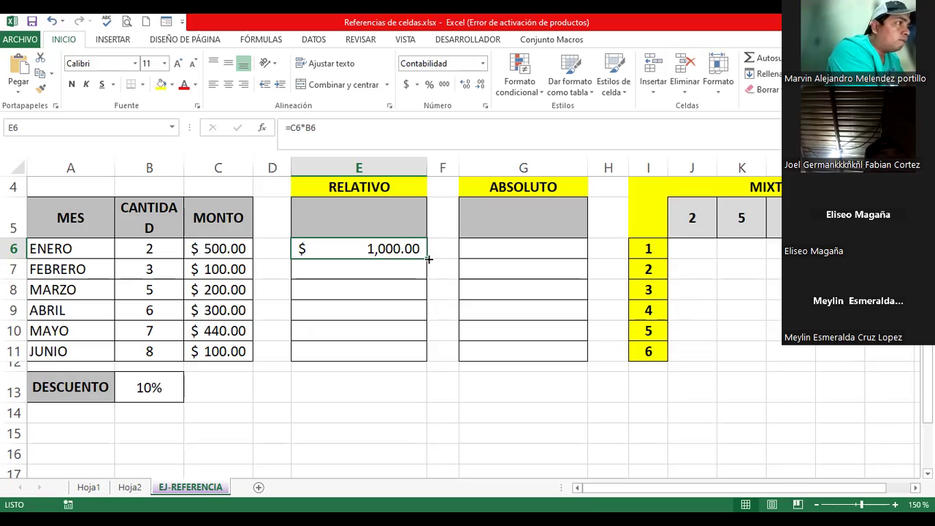
# - Copy E6's formula down to E11, filling the rest of the RELATIVO column
pyautogui.moveTo(429, 259); pyautogui.dragTo(429, 309)
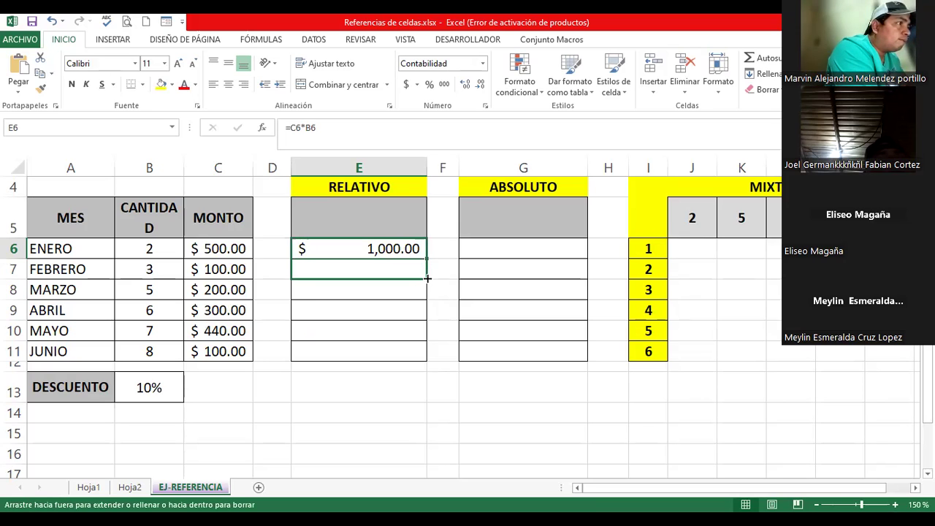
pyautogui.moveTo(428, 308); pyautogui.dragTo(420, 363)
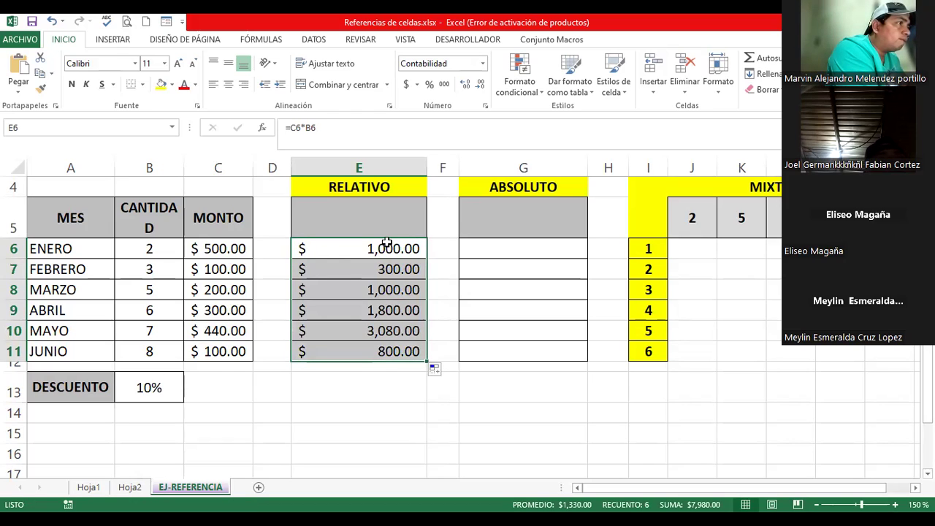
pyautogui.click(426, 256)
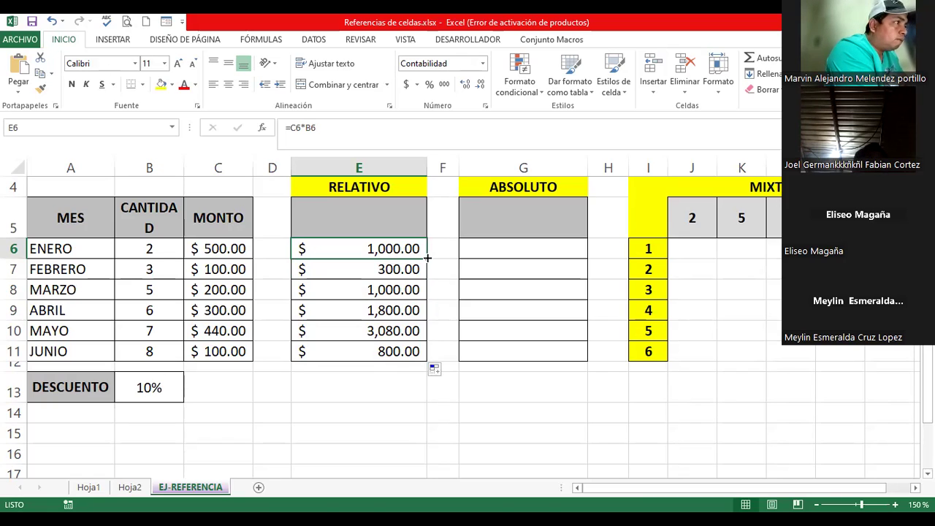
# - Refill E6:E11 and verify E6, E7, E8 hold =C6*B6, =C7*B7, =C8*B8
pyautogui.moveTo(427, 257); pyautogui.dragTo(433, 361)
pyautogui.doubleClick(363, 245)
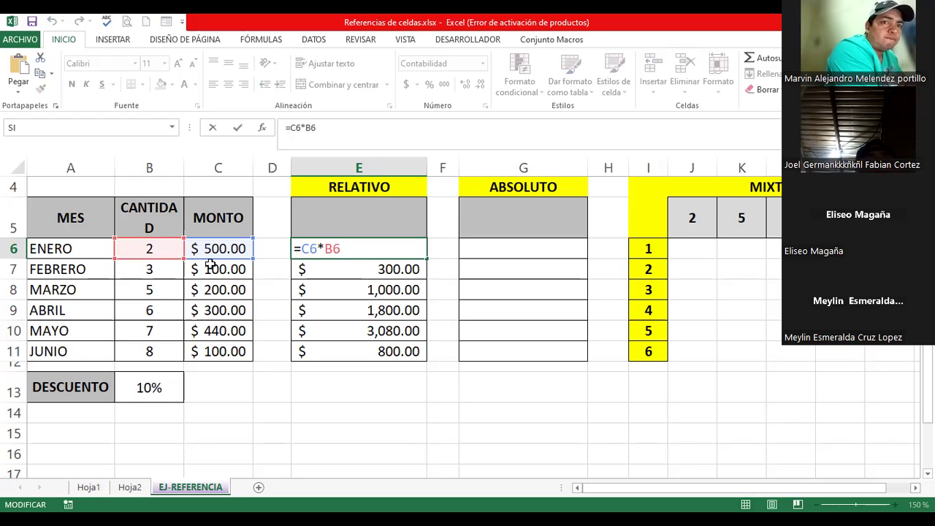
pyautogui.press('Return')
pyautogui.click(178, 267)
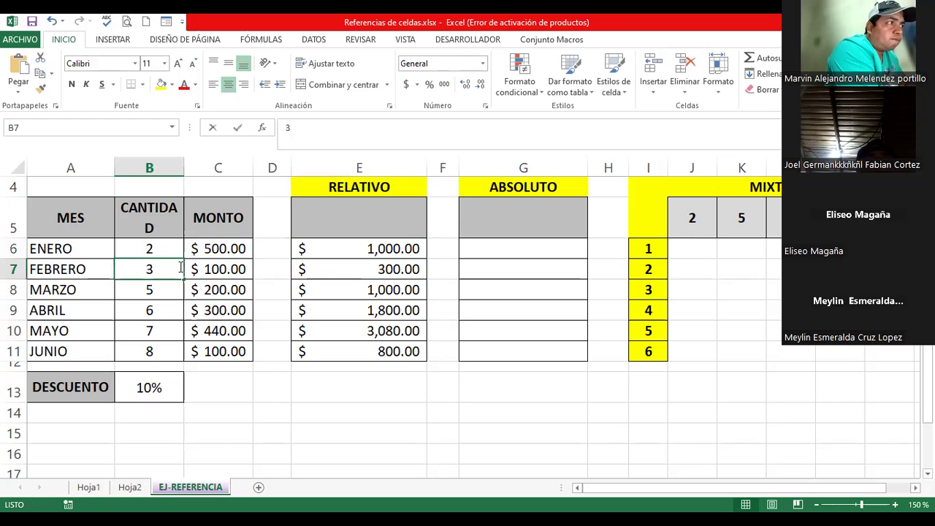
pyautogui.doubleClick(369, 270)
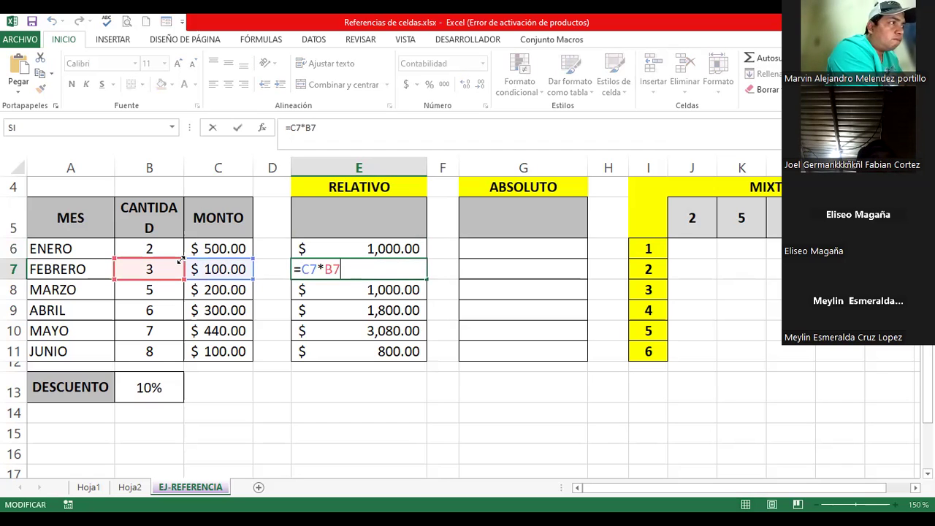
pyautogui.press('Return')
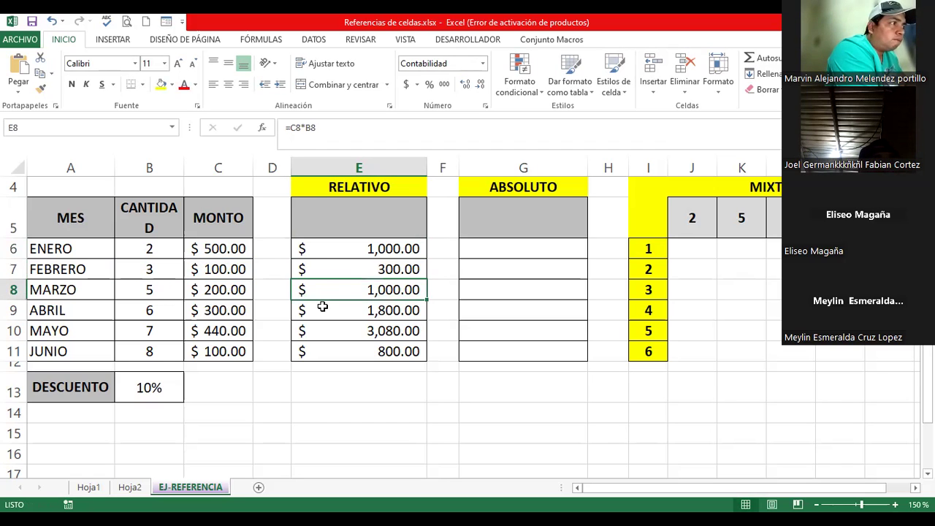
pyautogui.doubleClick(354, 284)
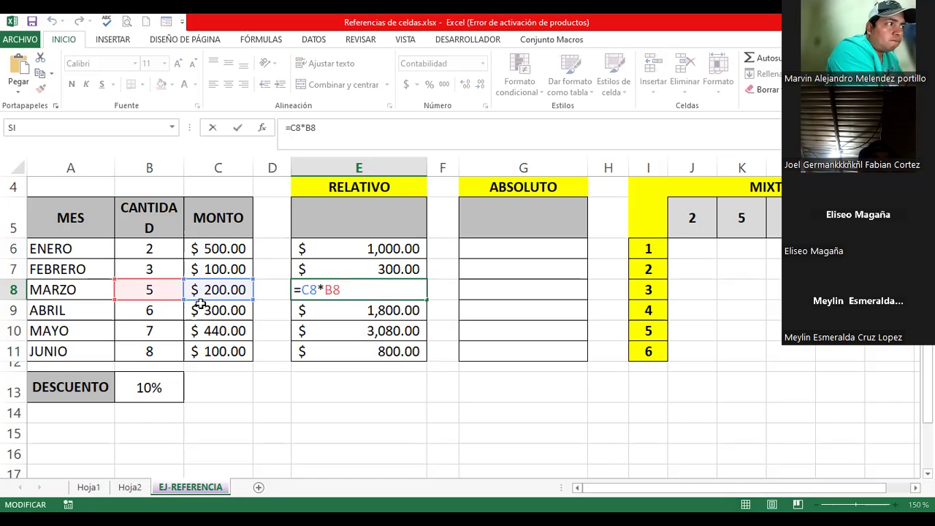
pyautogui.press('Return')
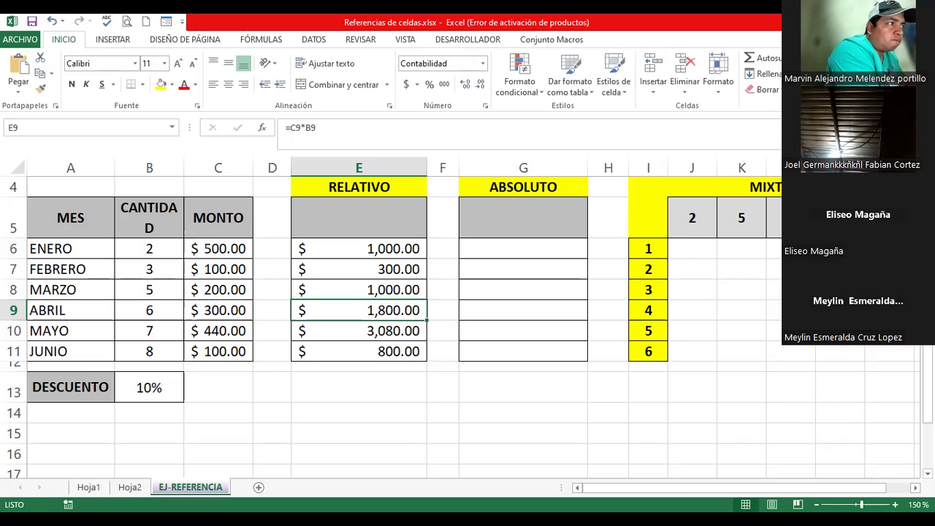
# - Review the ABSOLUTO table, selecting its instruction header and first result cell
pyautogui.scroll(1, 467, 329)
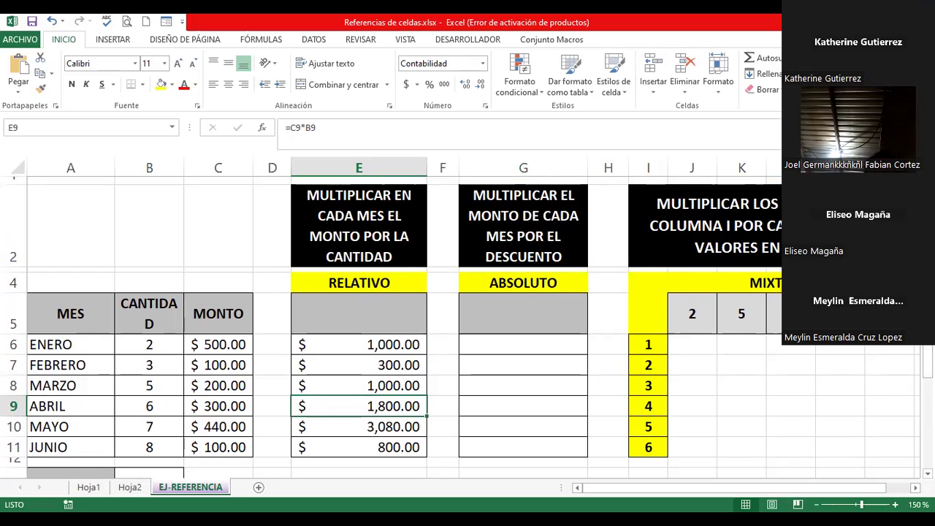
pyautogui.scroll(-1, 467, 328)
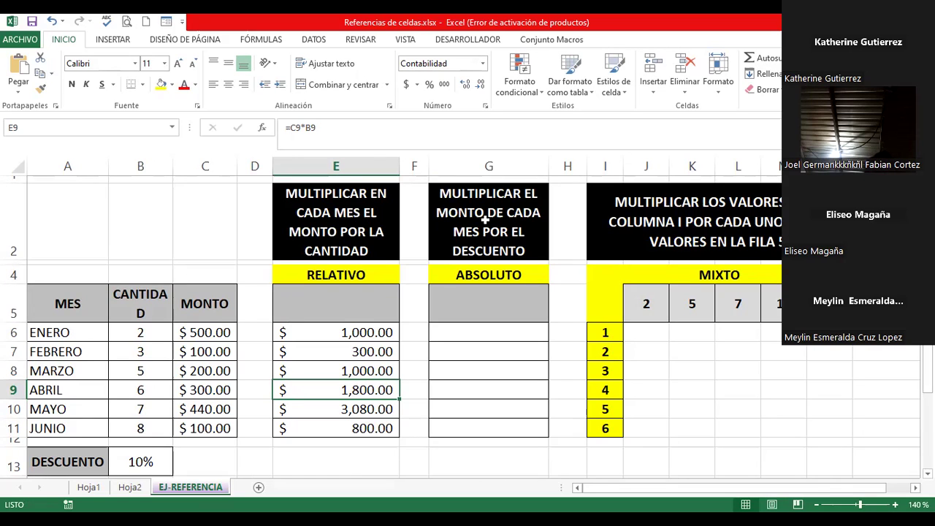
pyautogui.click(484, 219)
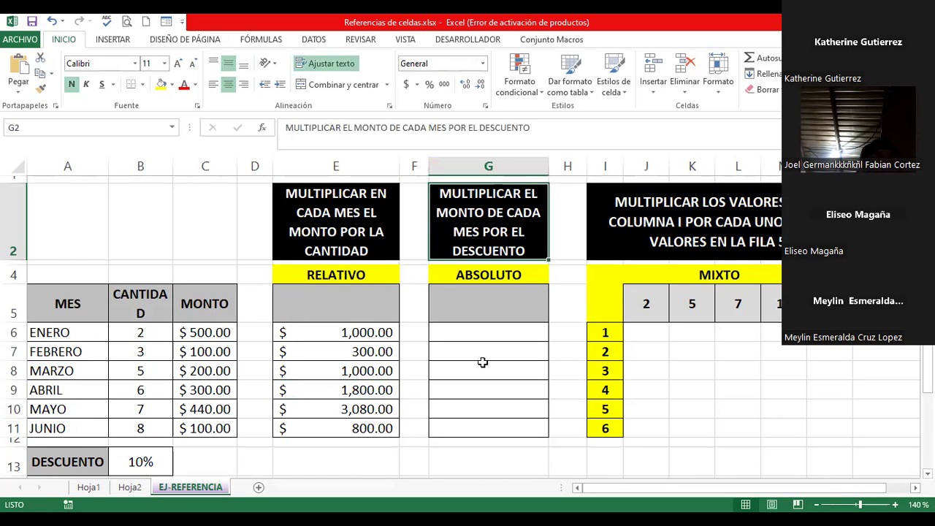
pyautogui.click(472, 332)
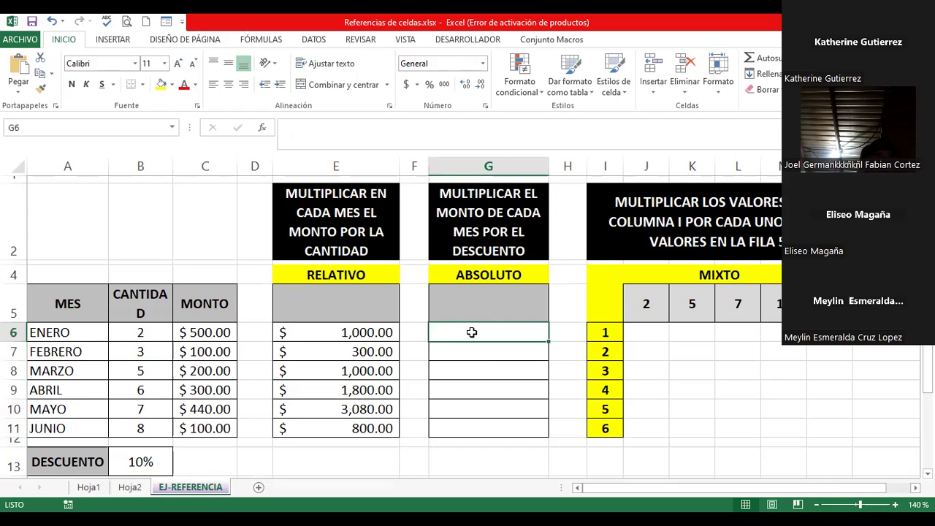
pyautogui.scroll(-1, 472, 332)
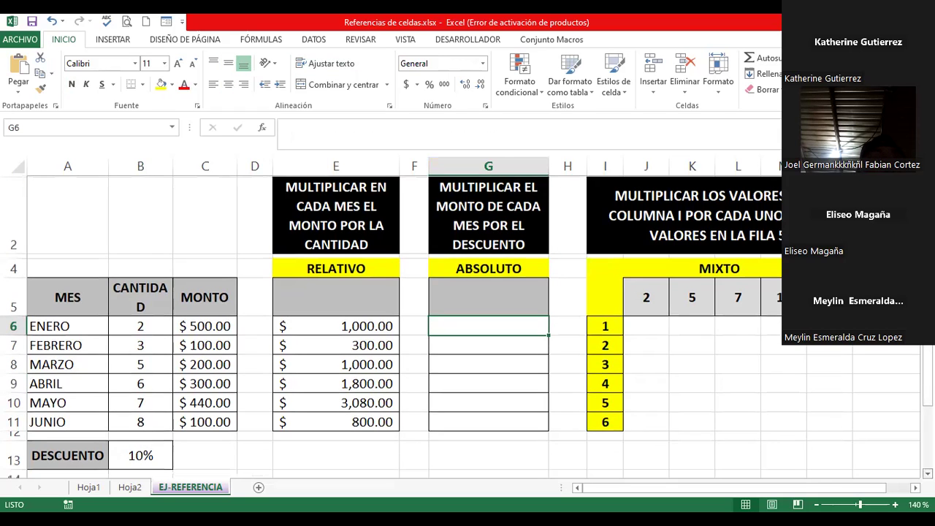
pyautogui.scroll(-1, 472, 332)
pyautogui.scroll(1, 472, 333)
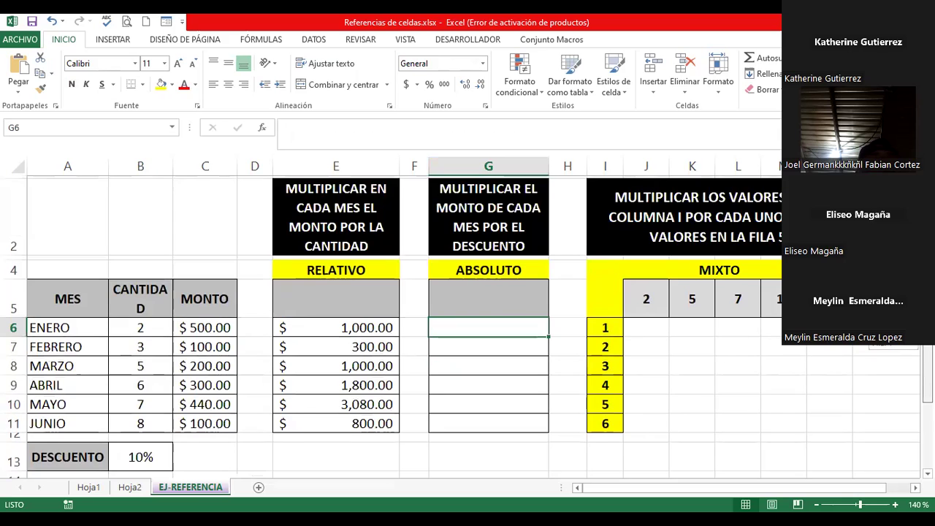
pyautogui.scroll(-1, 472, 332)
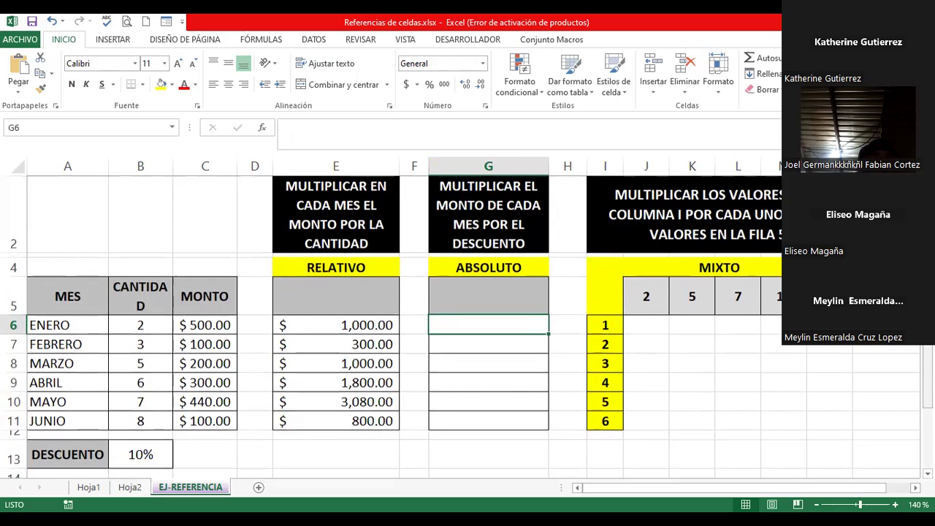
# - Bold the $500.00 MONTO in C6 and colour the 10% DESCUENTO in B13 red
pyautogui.click(214, 325)
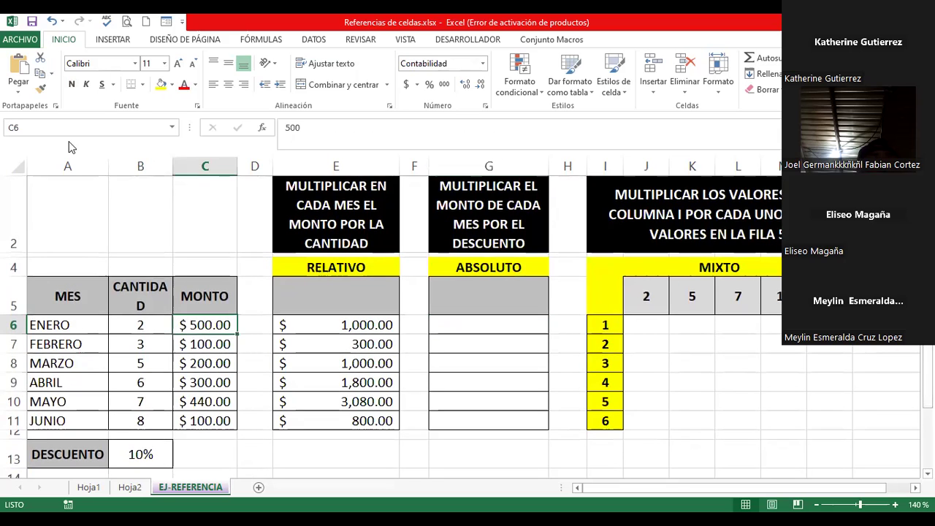
pyautogui.click(72, 84)
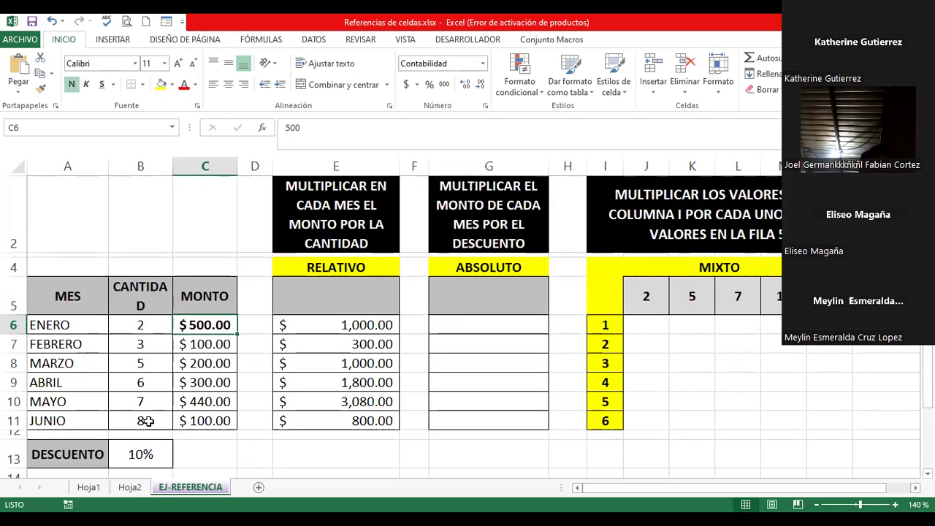
pyautogui.click(136, 454)
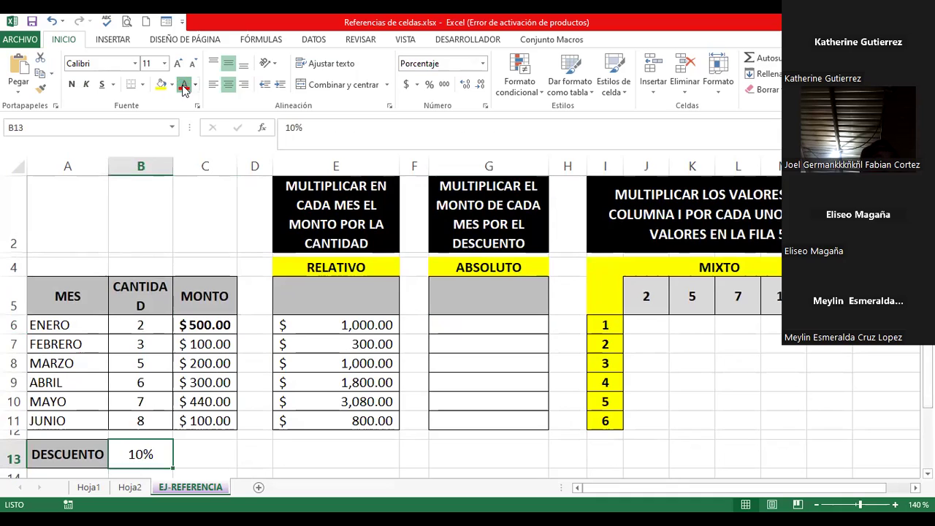
pyautogui.click(184, 85)
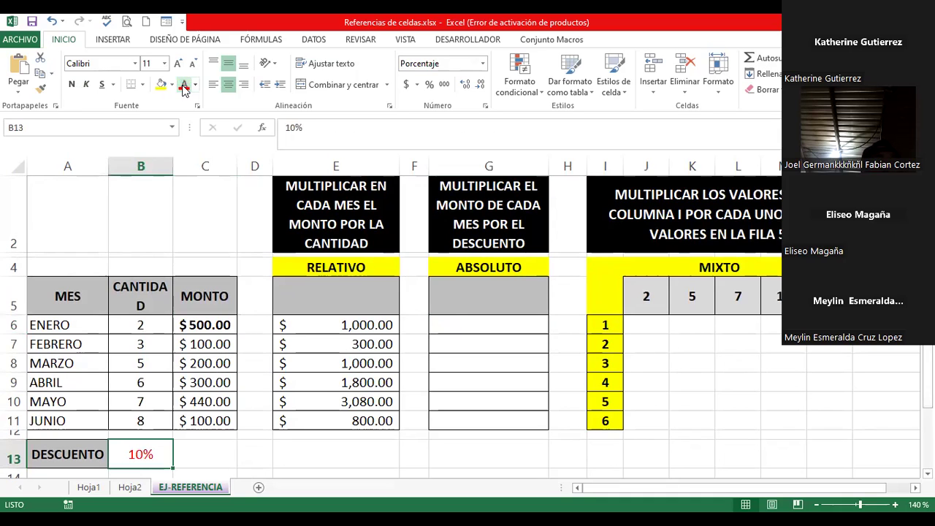
# - Enter =C6*B13 in G6 so January's 10% discount shows $50.00
pyautogui.click(474, 326)
pyautogui.write('=')
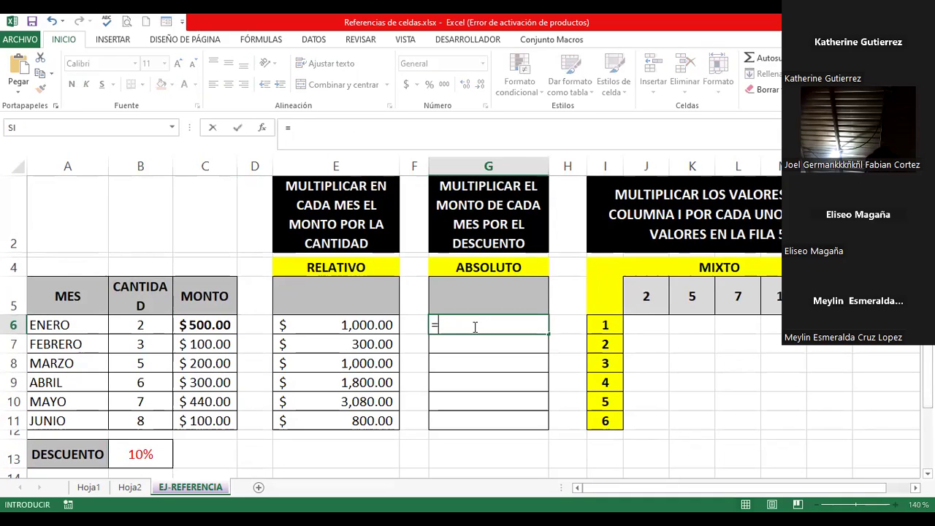
pyautogui.scroll(-1, 300, 337)
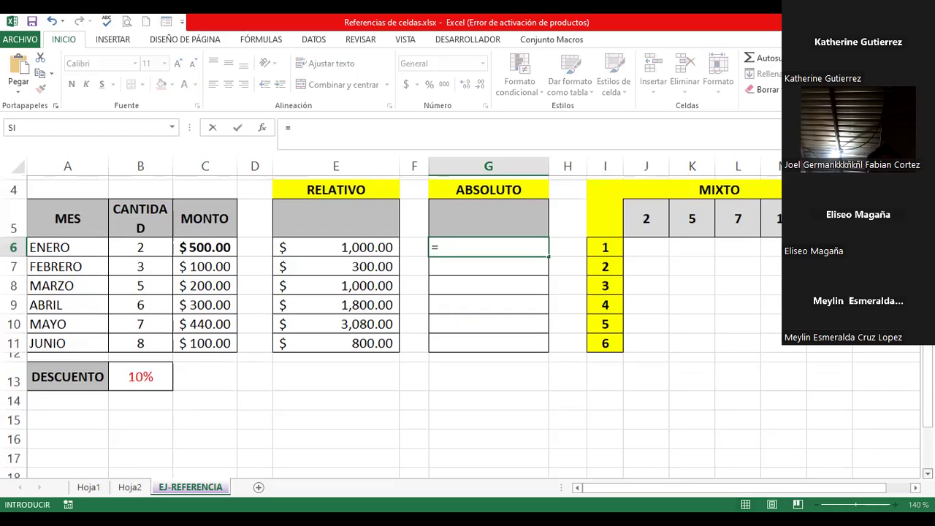
pyautogui.click(208, 243)
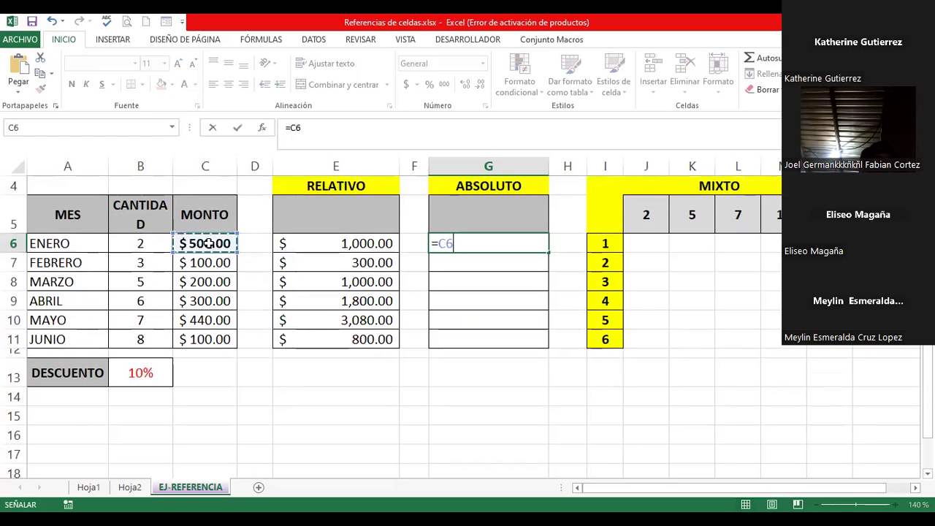
pyautogui.write('*')
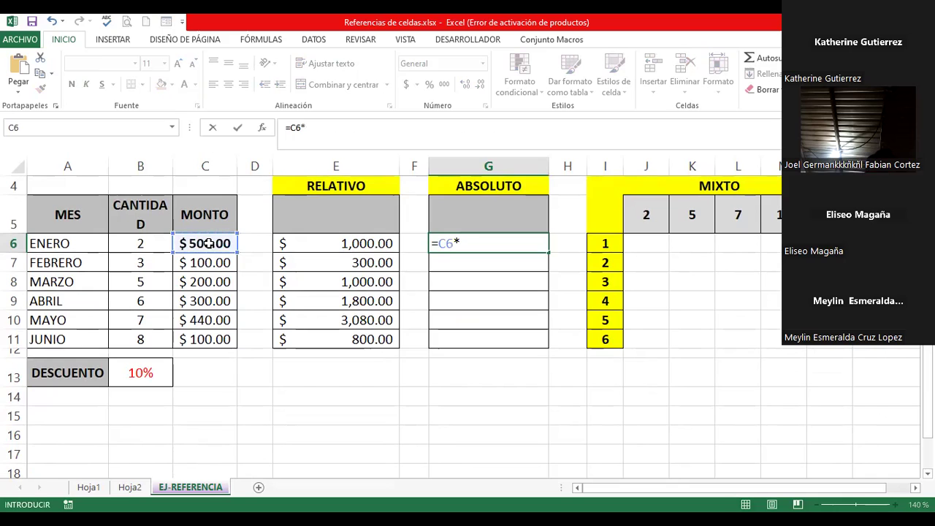
pyautogui.click(149, 372)
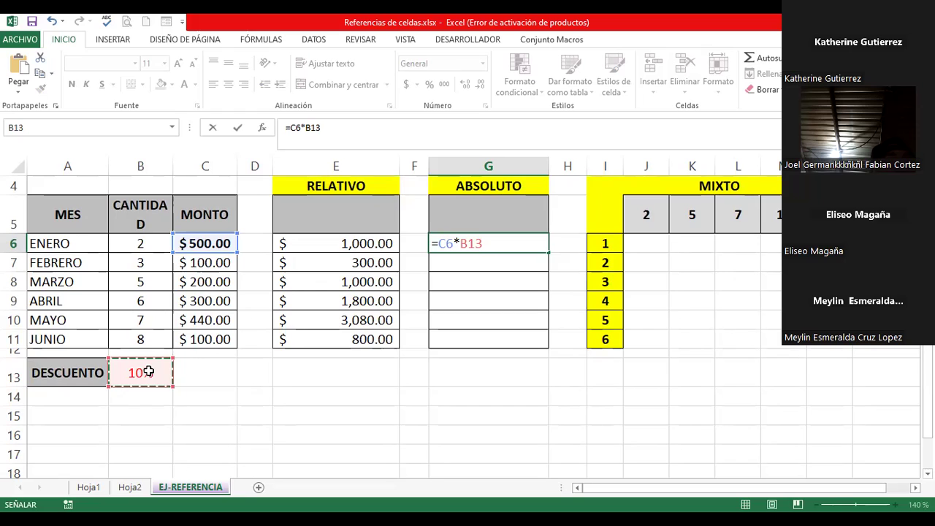
pyautogui.press('Return')
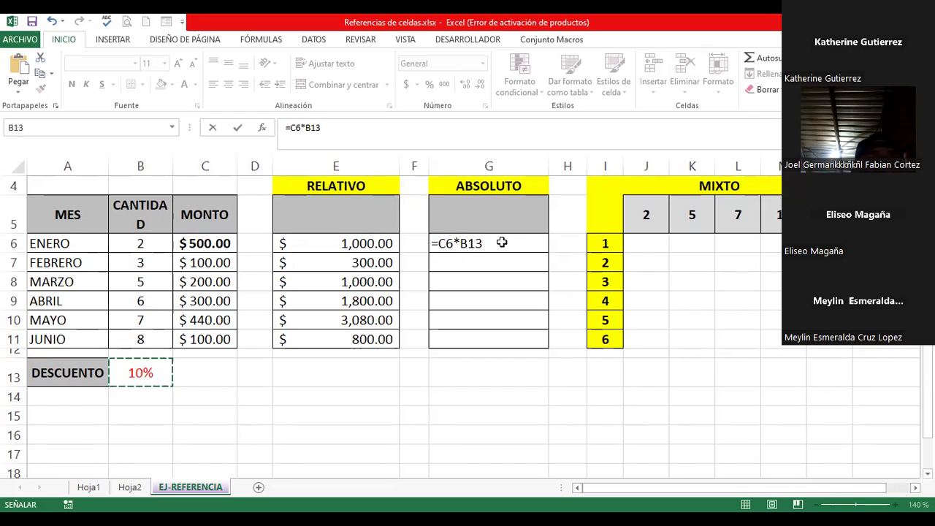
pyautogui.press('Return')
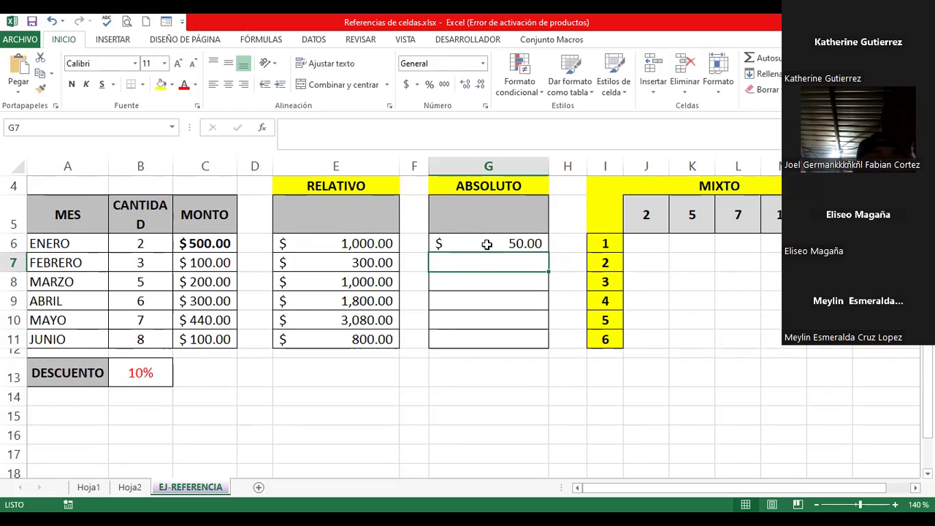
# - Copy G6's =C6*B13 down to G11, where the copies return $ -, and reopen G6's formula
pyautogui.press('Up')
pyautogui.moveTo(549, 252); pyautogui.dragTo(550, 349)
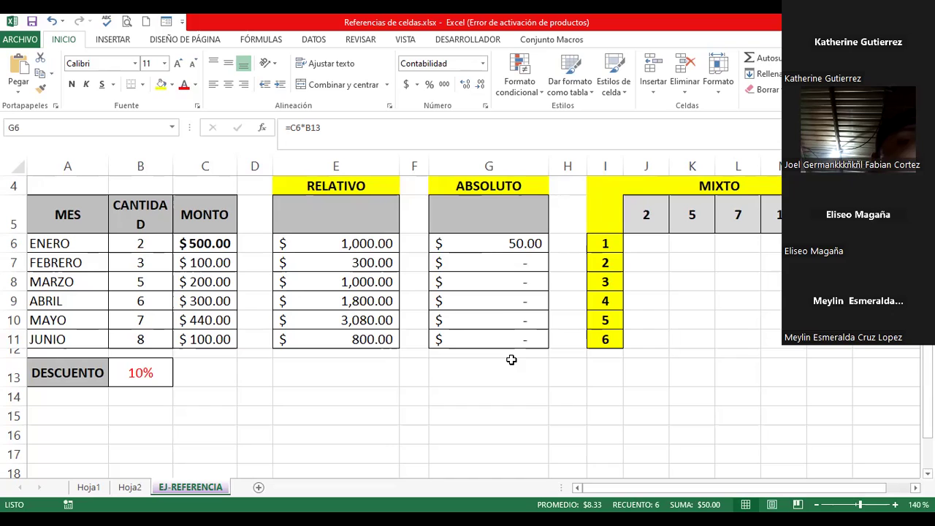
pyautogui.doubleClick(477, 243)
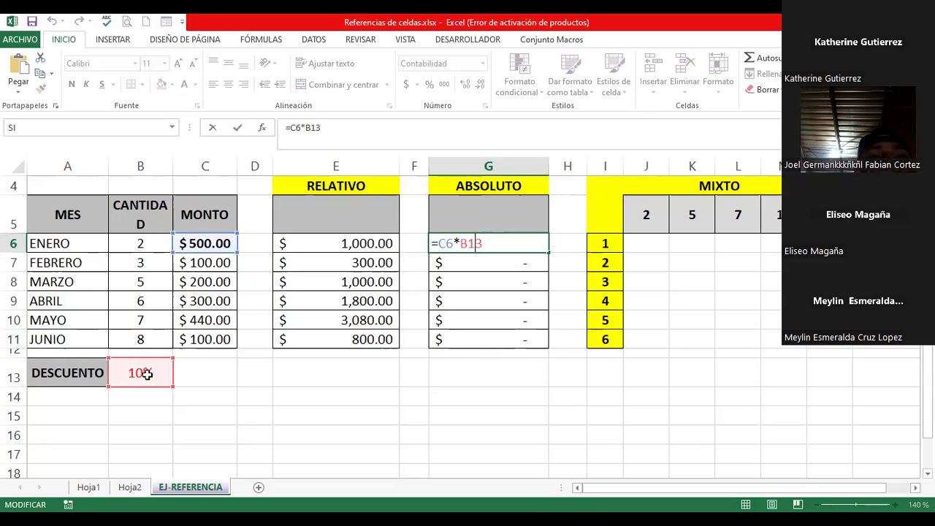
# - Inspect G7's copied formula, highlighting its C7 and B14 references, then return to G6
pyautogui.press('Return')
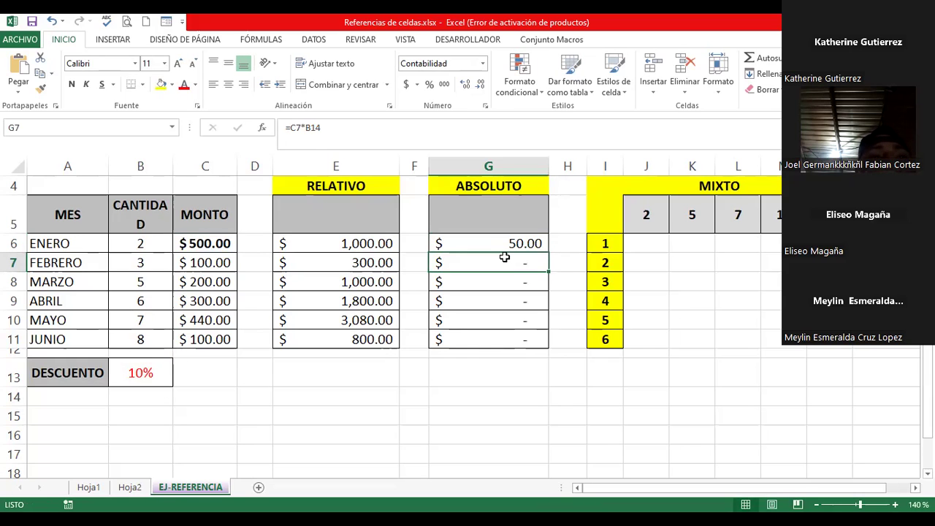
pyautogui.press('F2')
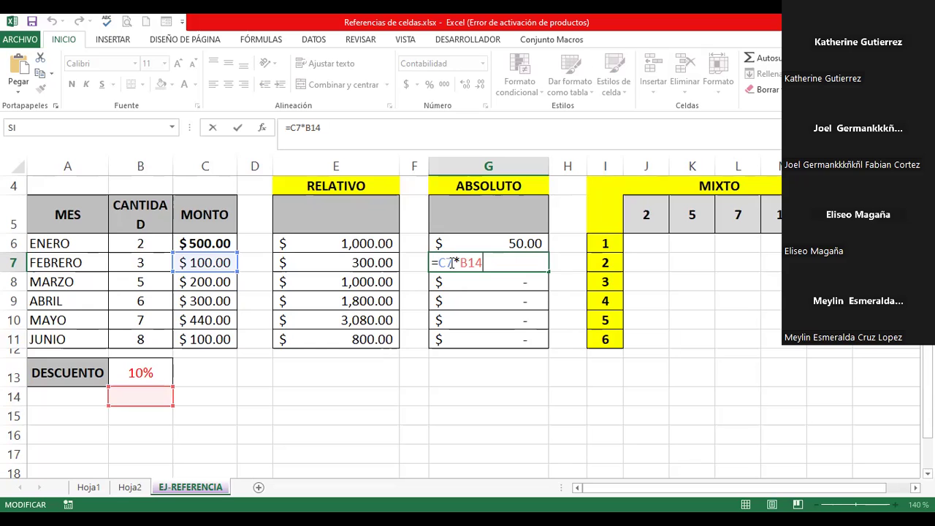
pyautogui.doubleClick(451, 263)
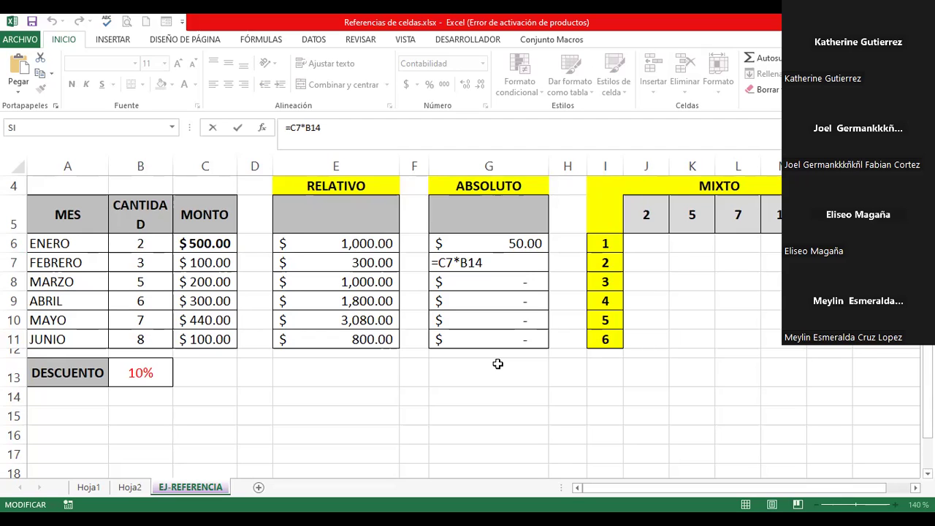
pyautogui.click(475, 264)
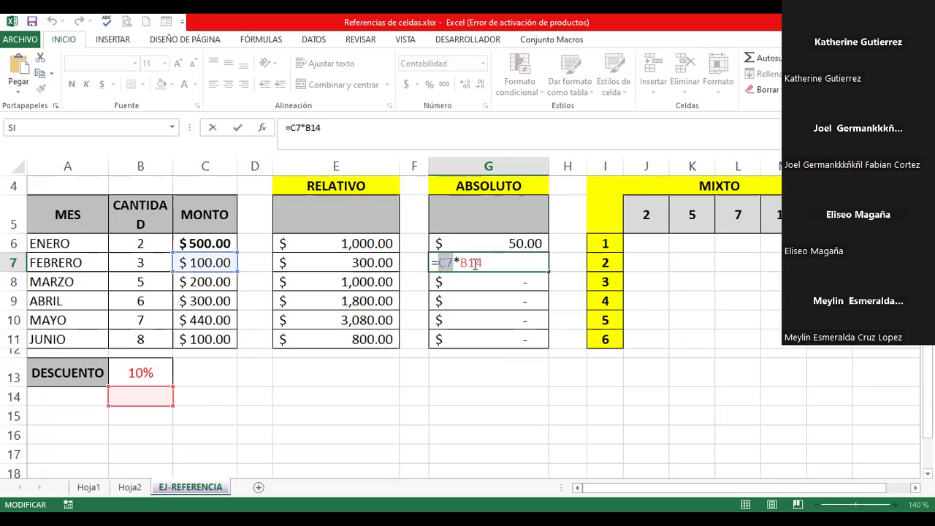
pyautogui.click(485, 261)
pyautogui.moveTo(485, 261); pyautogui.dragTo(458, 263)
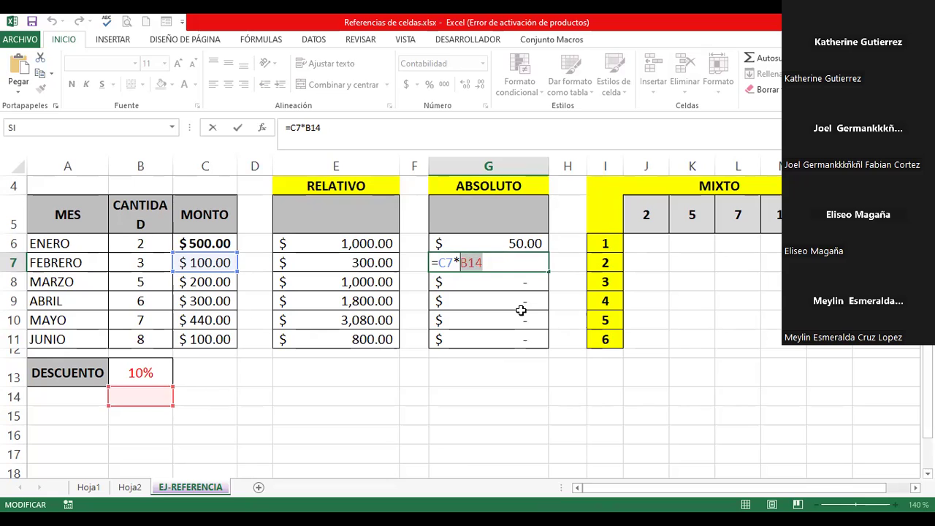
pyautogui.press('Return')
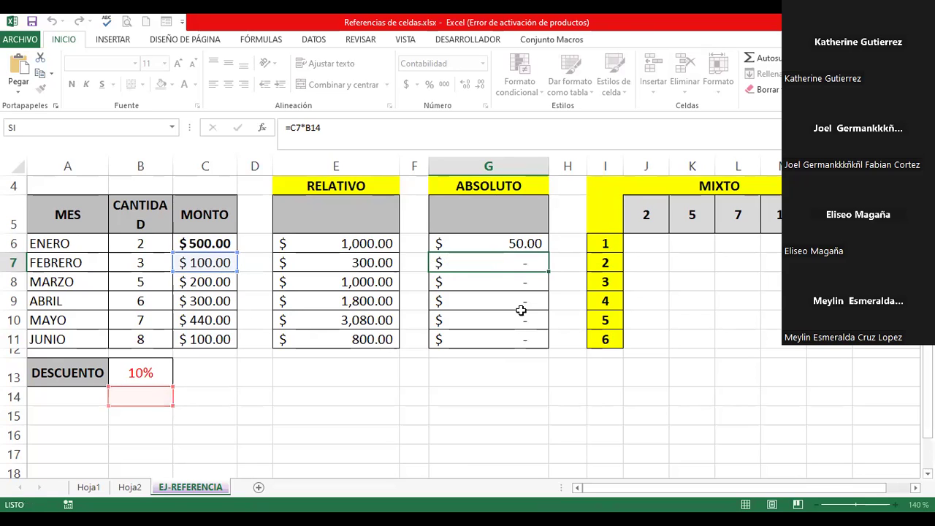
pyautogui.doubleClick(450, 267)
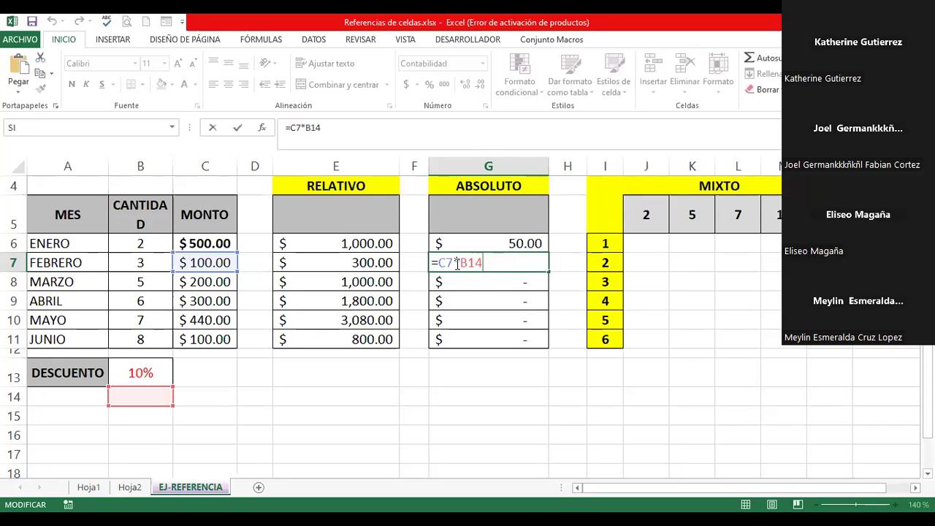
pyautogui.press('Escape')
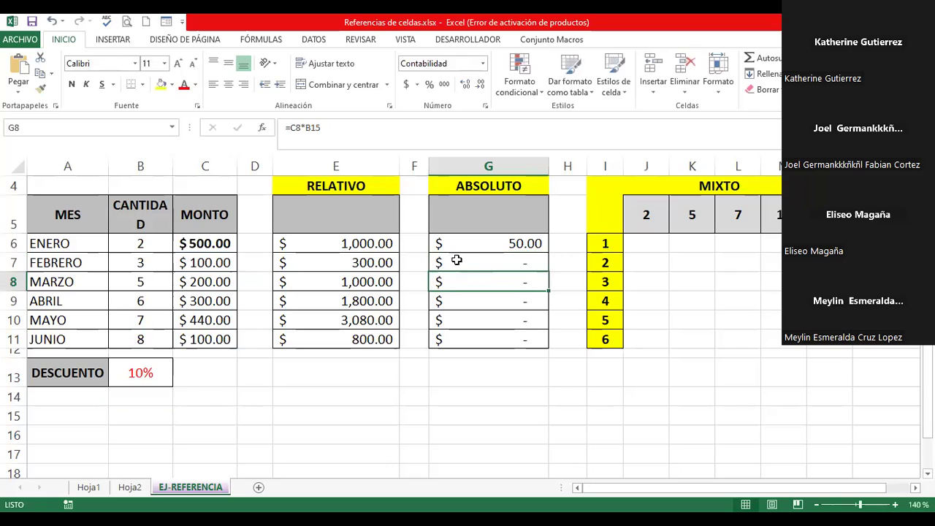
pyautogui.click(467, 244)
pyautogui.doubleClick(435, 242)
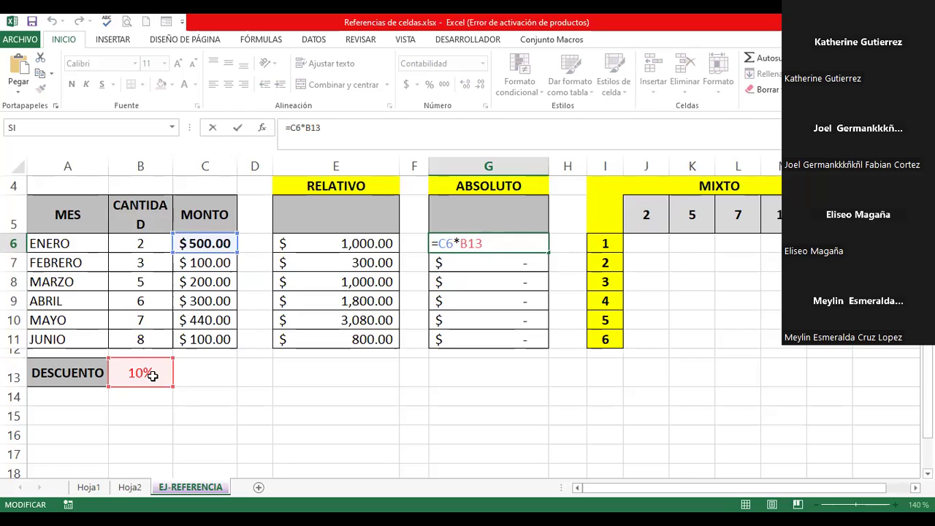
pyautogui.press('Return')
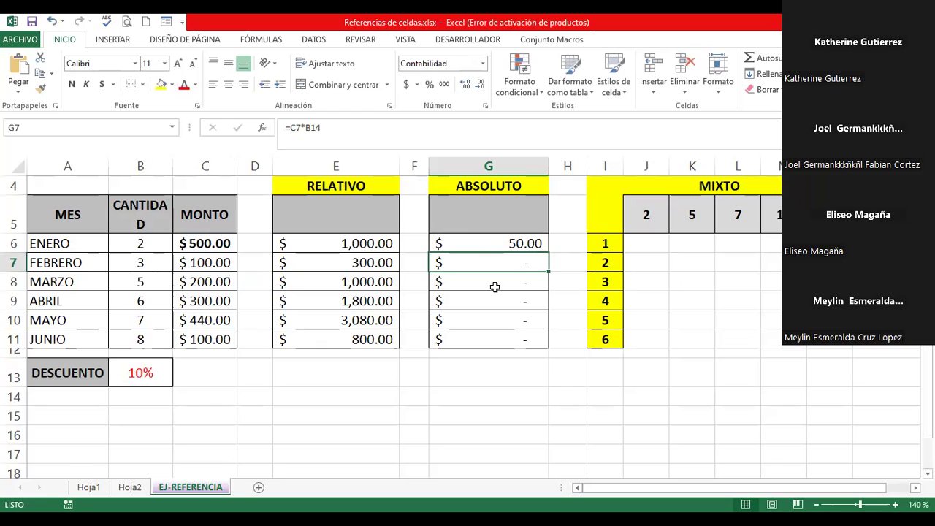
# - Refill G6's formula down to G12 and show that G7 and G8 point to empty cells like B15
pyautogui.click(491, 241)
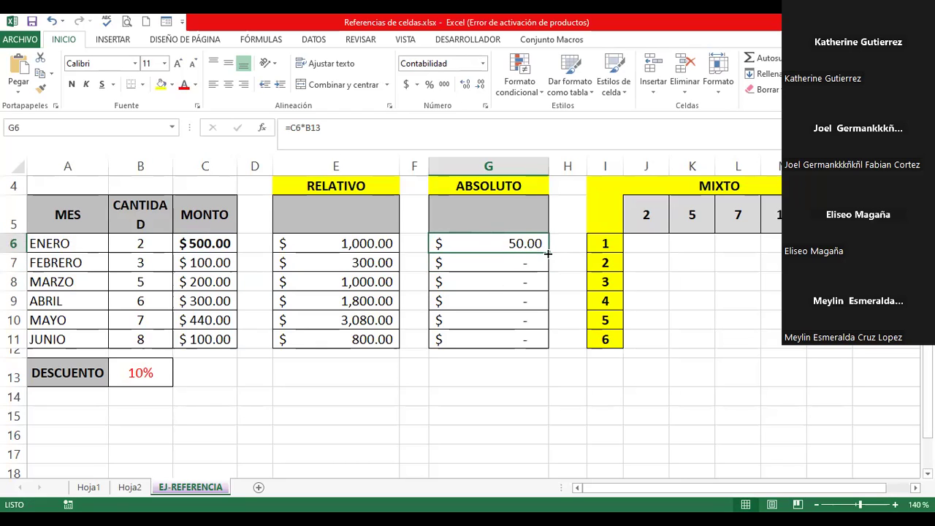
pyautogui.moveTo(547, 324); pyautogui.dragTo(549, 352)
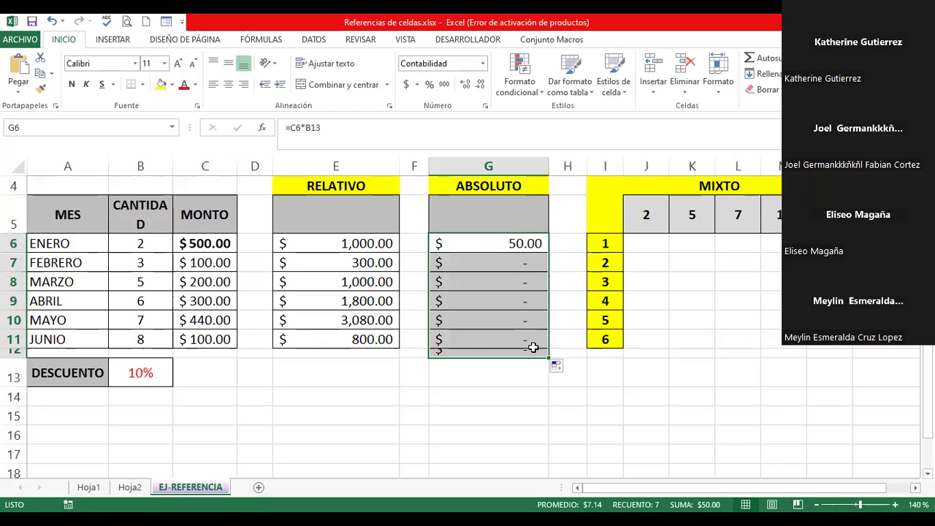
pyautogui.click(515, 258)
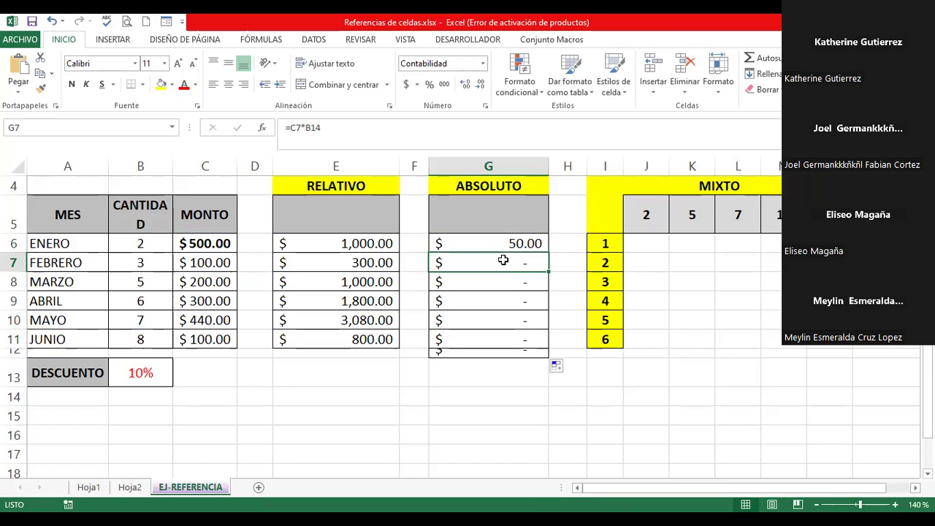
pyautogui.doubleClick(503, 260)
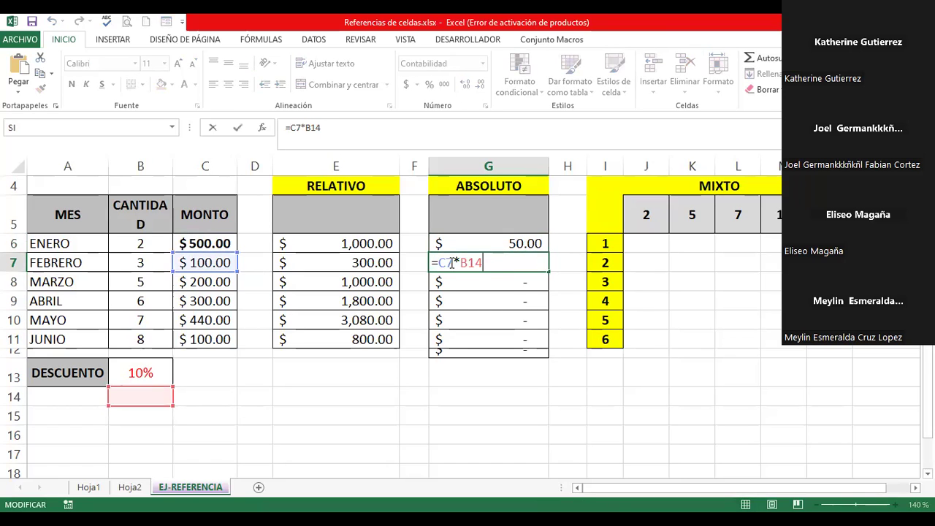
pyautogui.doubleClick(443, 263)
pyautogui.press('Return')
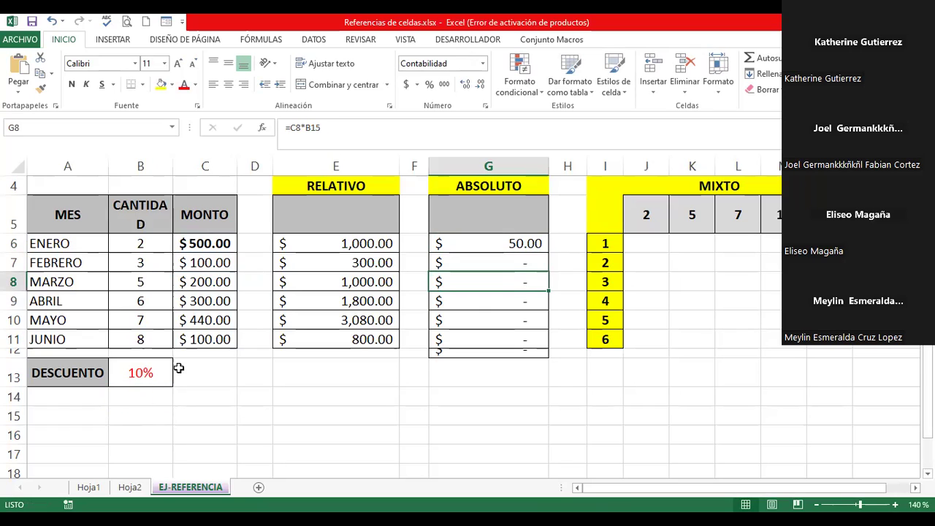
pyautogui.doubleClick(494, 282)
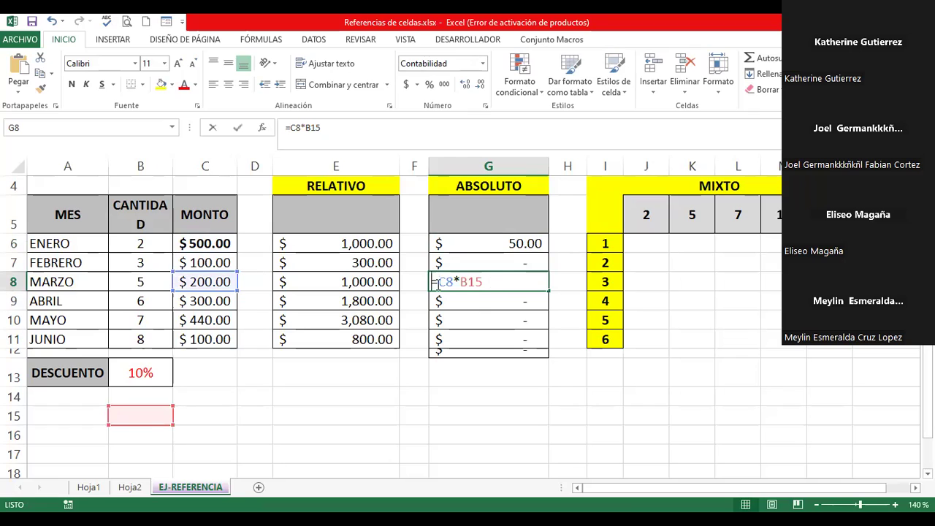
pyautogui.doubleClick(445, 281)
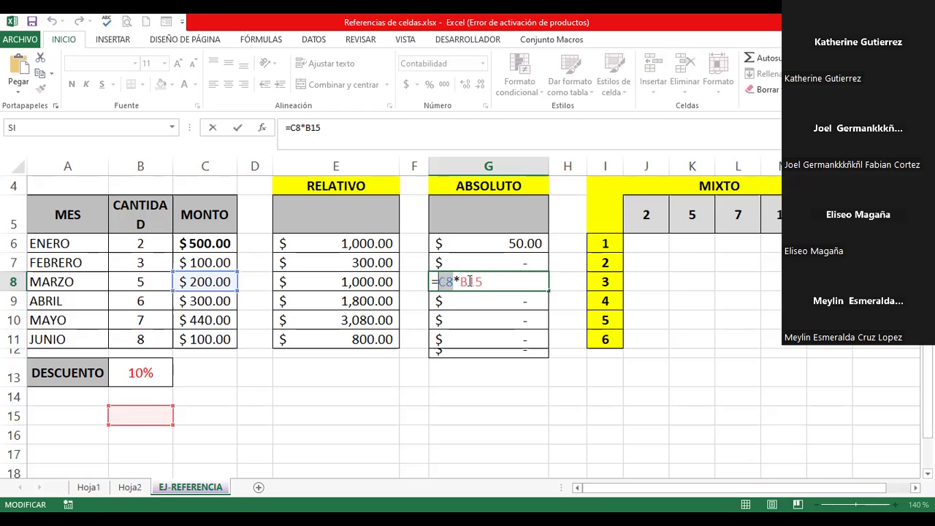
pyautogui.doubleClick(469, 281)
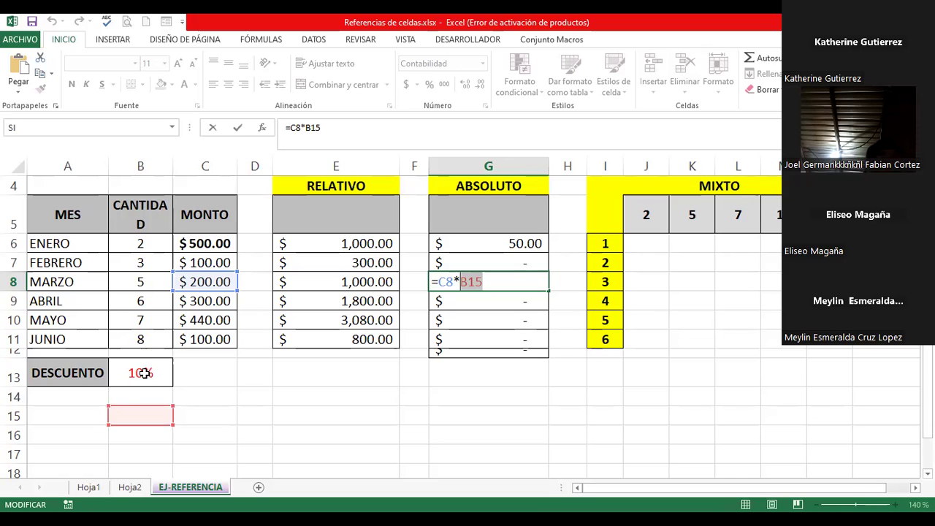
pyautogui.press('Return')
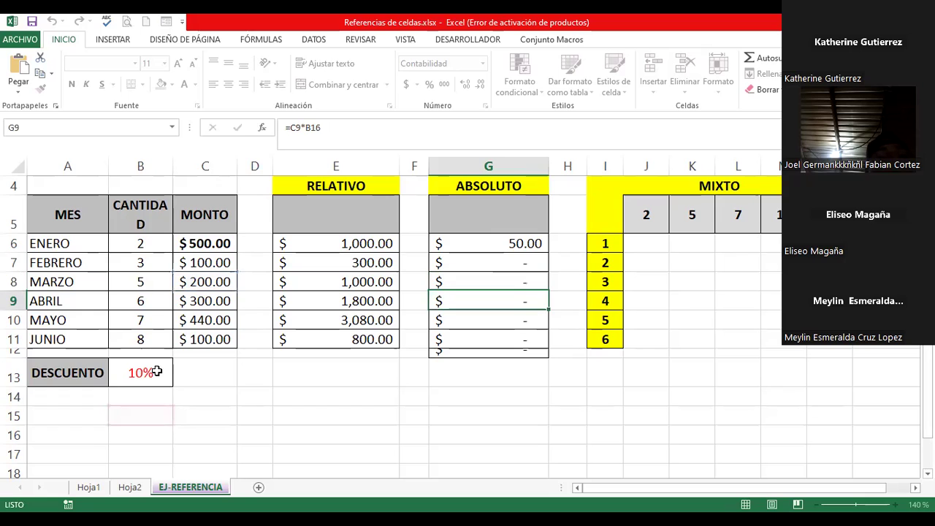
# - Make G6's discount reference absolute with F4, giving =C6*$B$13
pyautogui.doubleClick(499, 248)
pyautogui.click(474, 243)
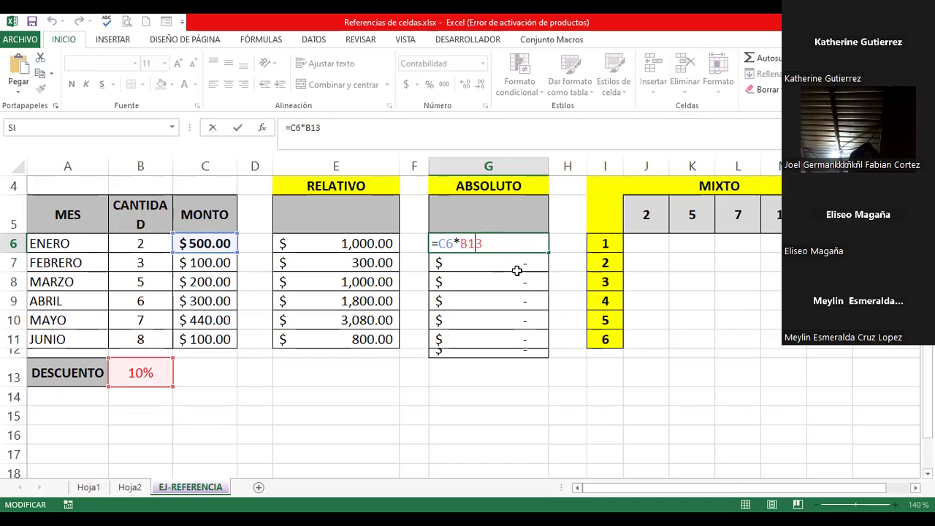
pyautogui.press('Left')
pyautogui.press('Left')
pyautogui.press('Left')
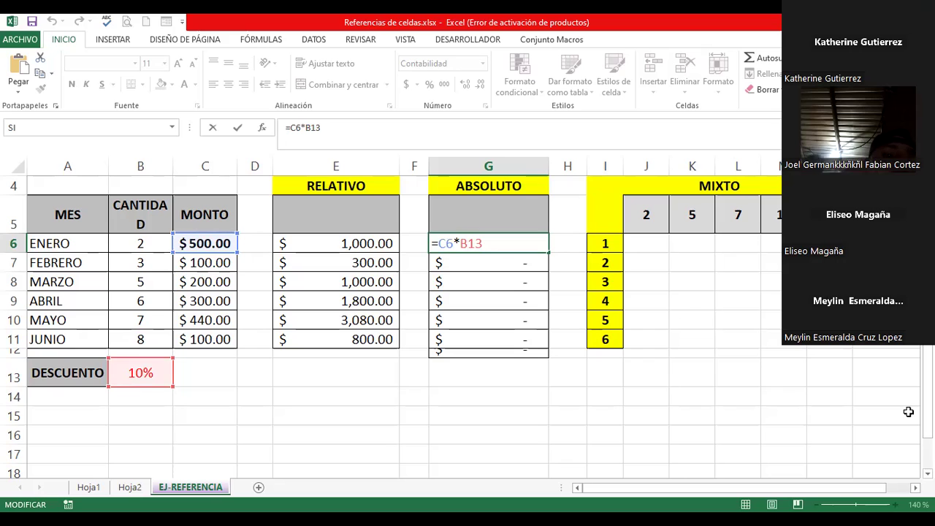
pyautogui.press('F4')
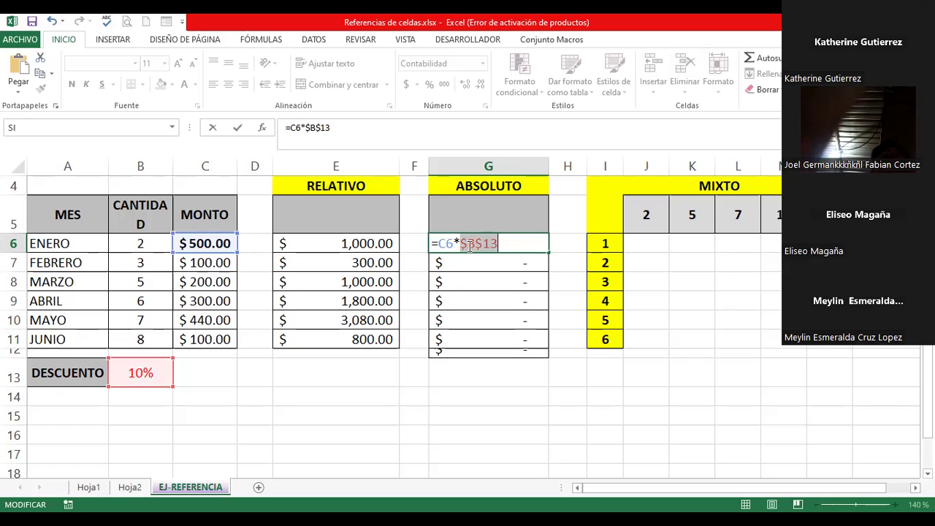
pyautogui.press('Left')
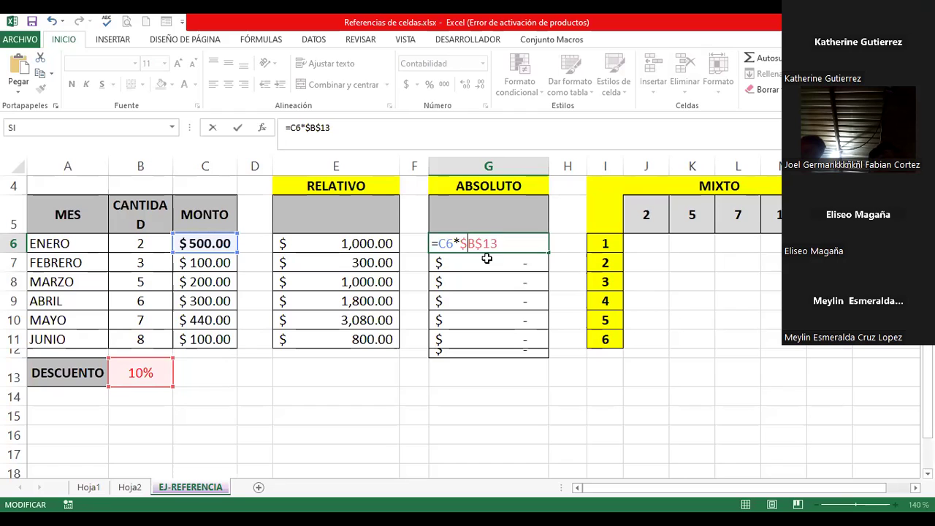
pyautogui.hotkey('shift', 'Right')
pyautogui.moveTo(497, 244); pyautogui.dragTo(482, 245)
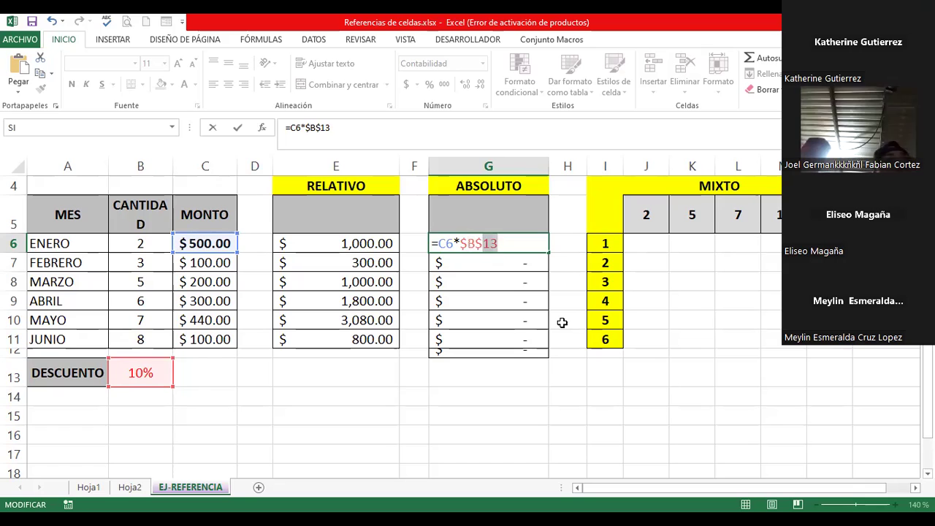
pyautogui.press('Return')
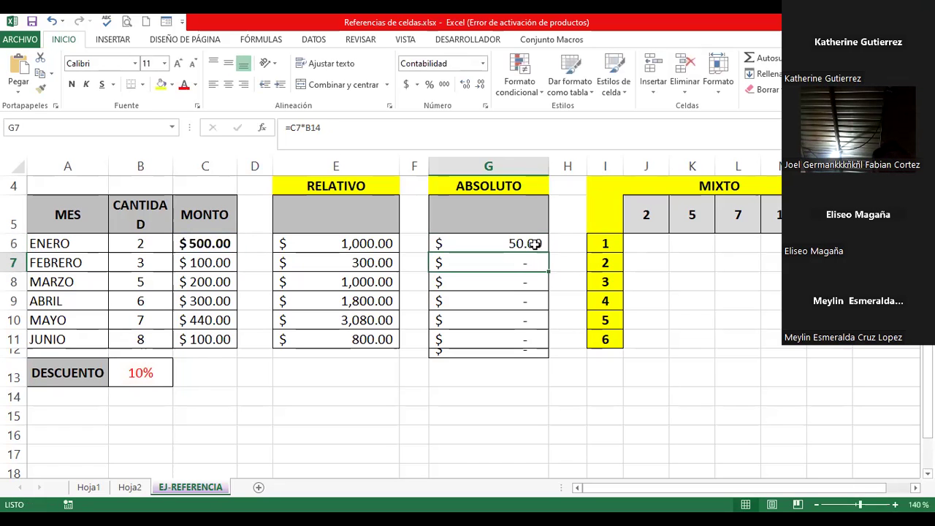
# - Copy G6 down the ABSOLUTO column, giving $50.00, $10.00, $20.00, $30.00, $44.00, $10.00
pyautogui.click(543, 250)
pyautogui.moveTo(550, 276); pyautogui.dragTo(549, 356)
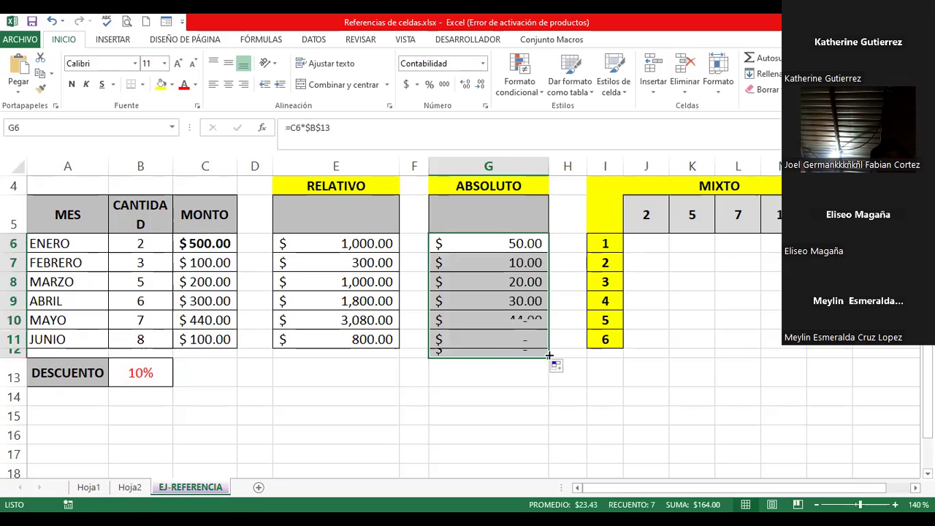
pyautogui.click(502, 351)
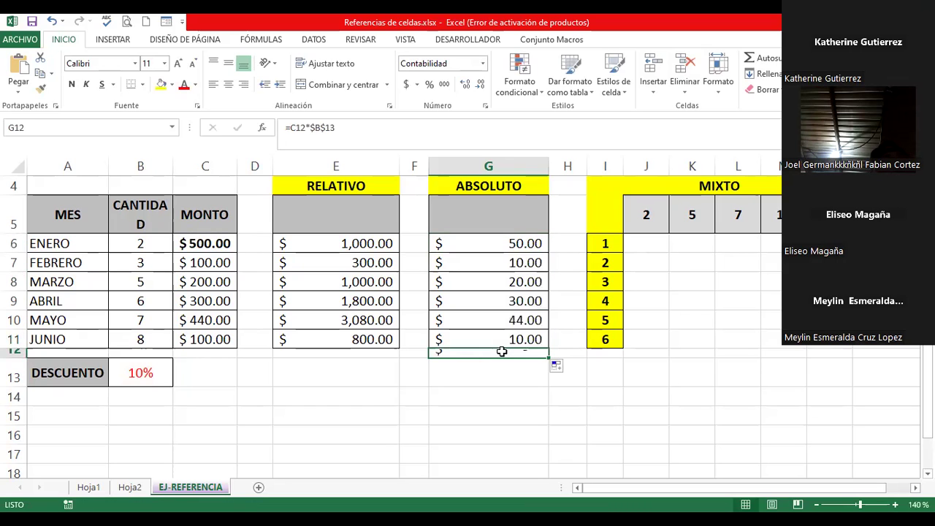
# - Delete the stray discount formula from G12 below the table
pyautogui.press('Delete')
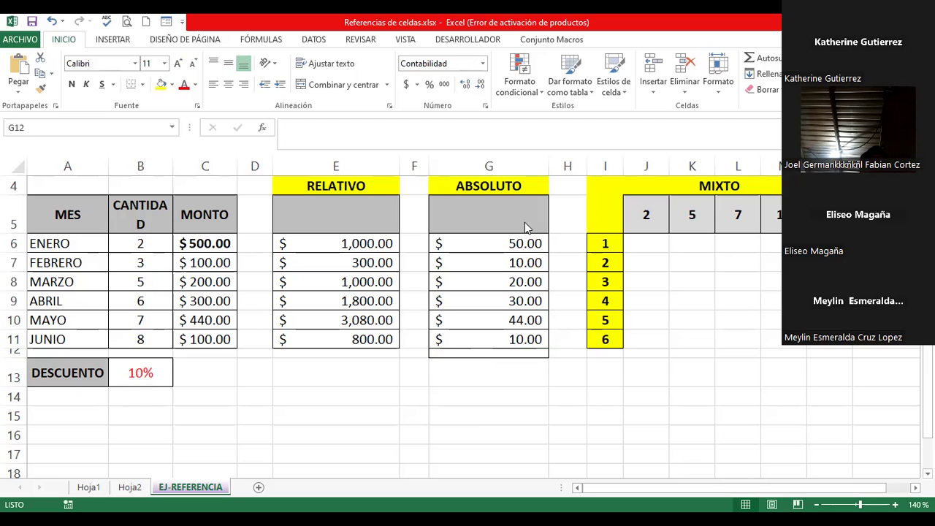
# - Open G6's =C6*$B$13 and highlight the $B$13 absolute reference
pyautogui.doubleClick(488, 244)
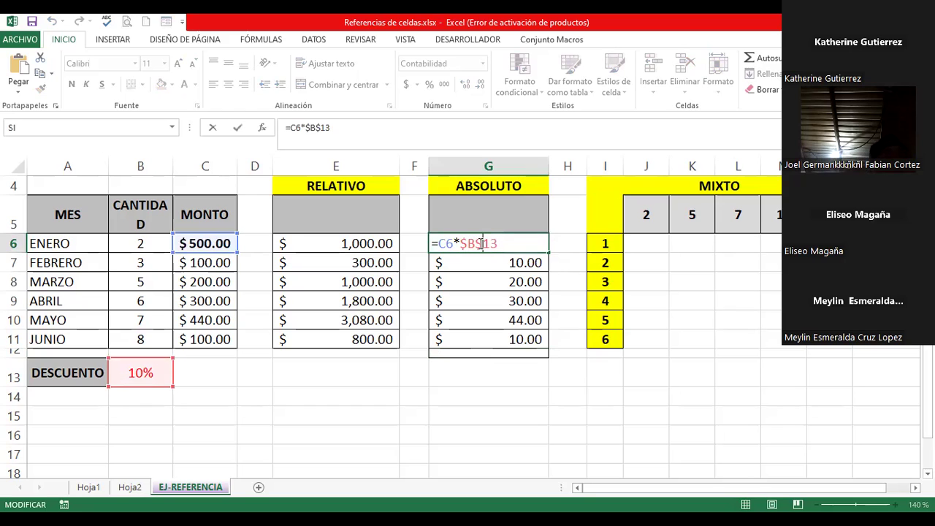
pyautogui.moveTo(497, 243); pyautogui.dragTo(459, 244)
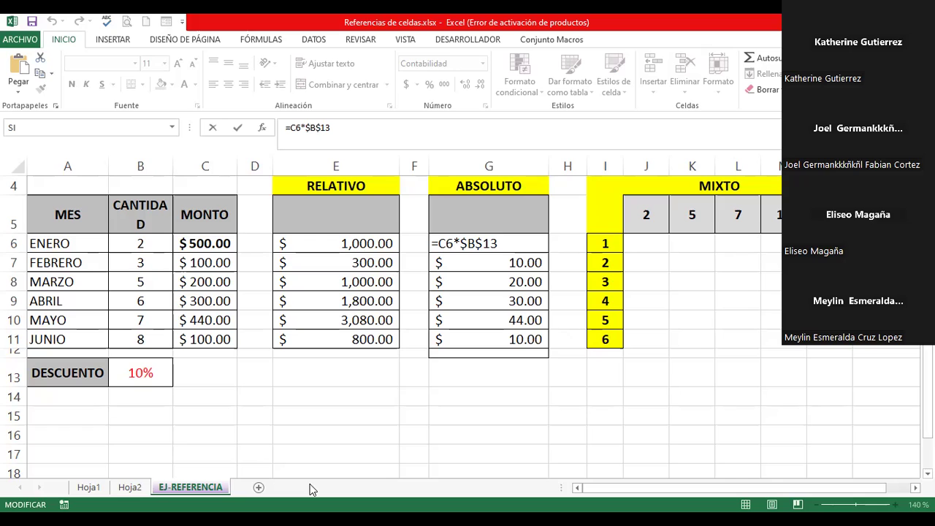
pyautogui.click(471, 244)
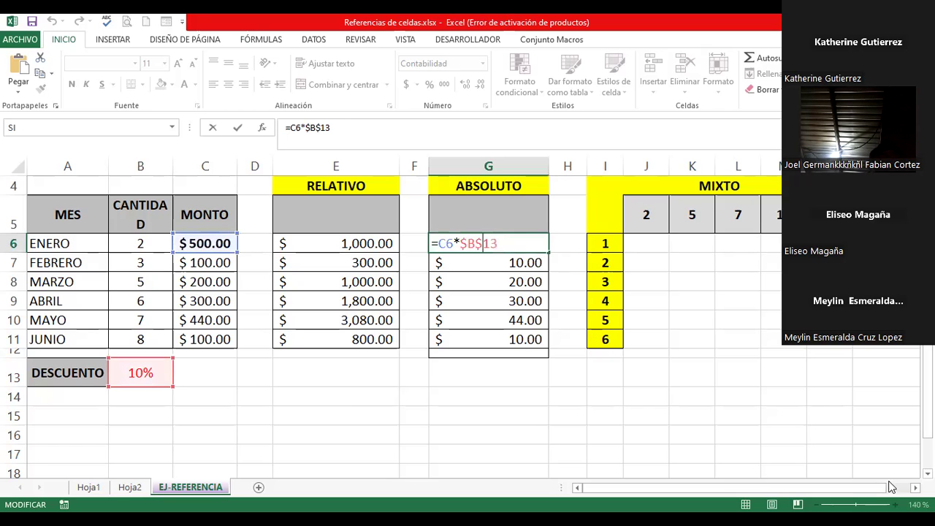
# - Scroll right to the MIXTO table, select J6, and scroll up to show rows 1–2
pyautogui.click(915, 487)
pyautogui.click(915, 487)
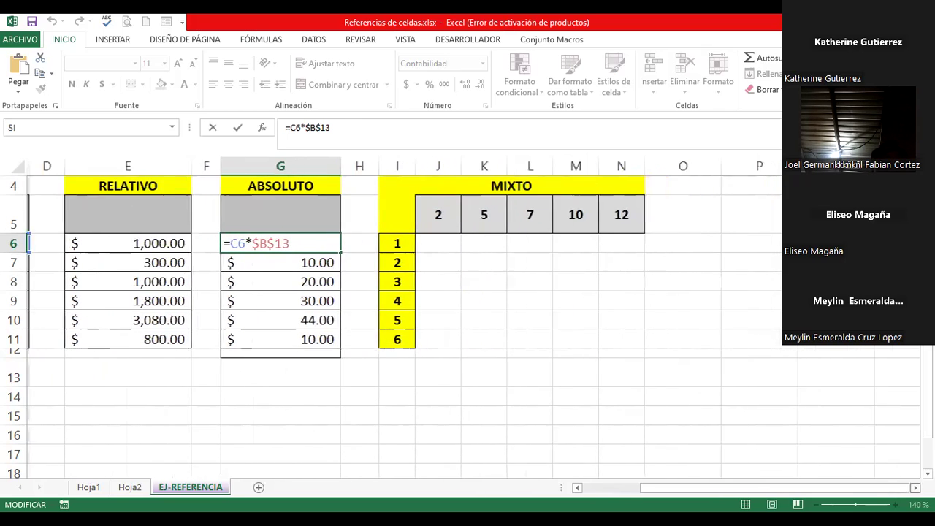
pyautogui.click(428, 243)
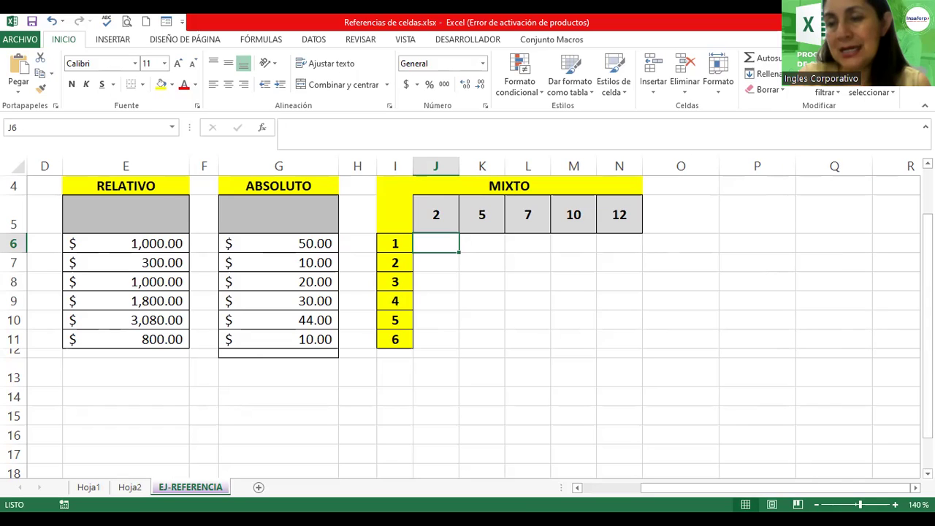
pyautogui.click(926, 241)
pyautogui.moveTo(927, 241); pyautogui.dragTo(926, 219)
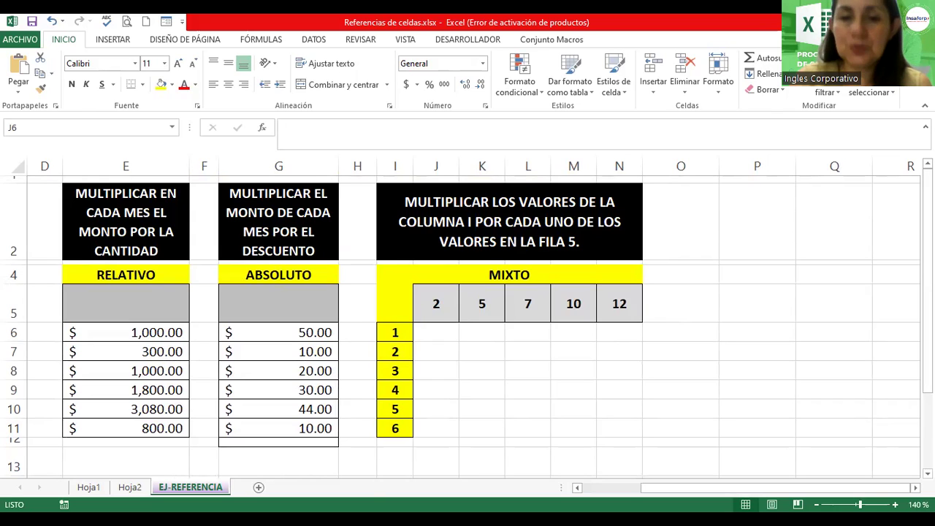
# - Enter =I6*J5 in J6, fixing a mistyped plus, so it returns 2
pyautogui.click(430, 334)
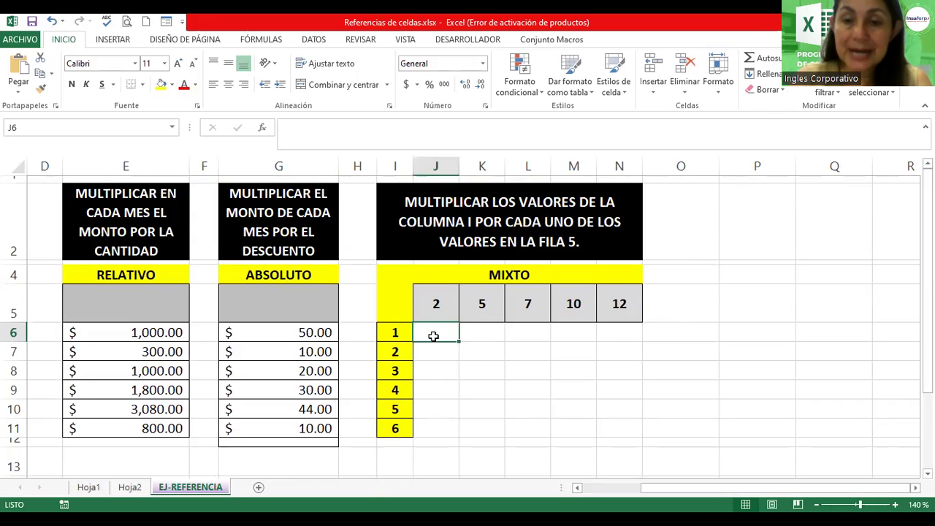
pyautogui.write('=')
pyautogui.click(391, 332)
pyautogui.write('+')
pyautogui.press('Up')
pyautogui.press('BackSpace')
pyautogui.press('BackSpace')
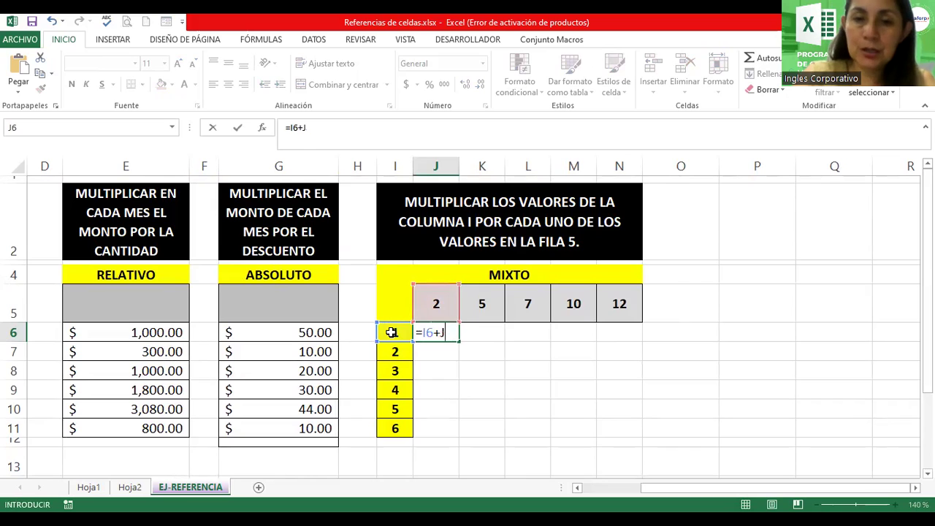
pyautogui.press('BackSpace')
pyautogui.write('*')
pyautogui.click(444, 306)
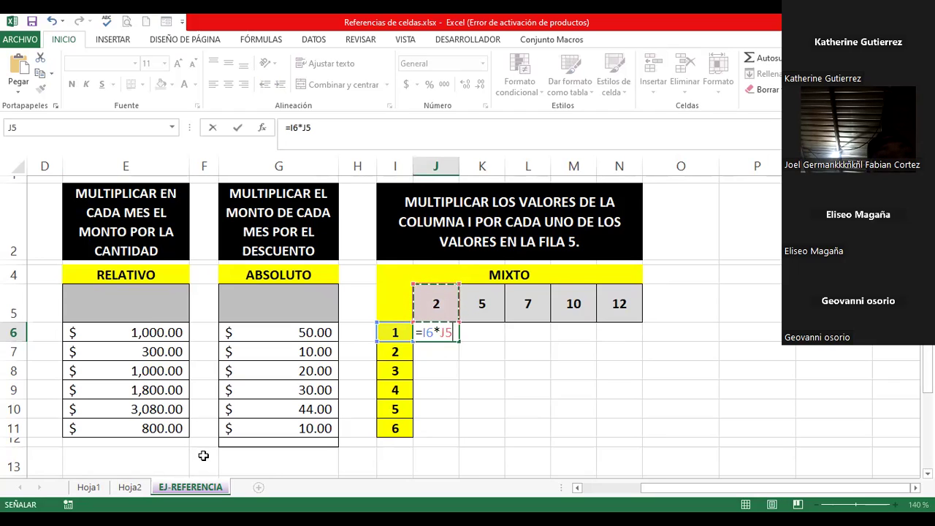
pyautogui.press('Return')
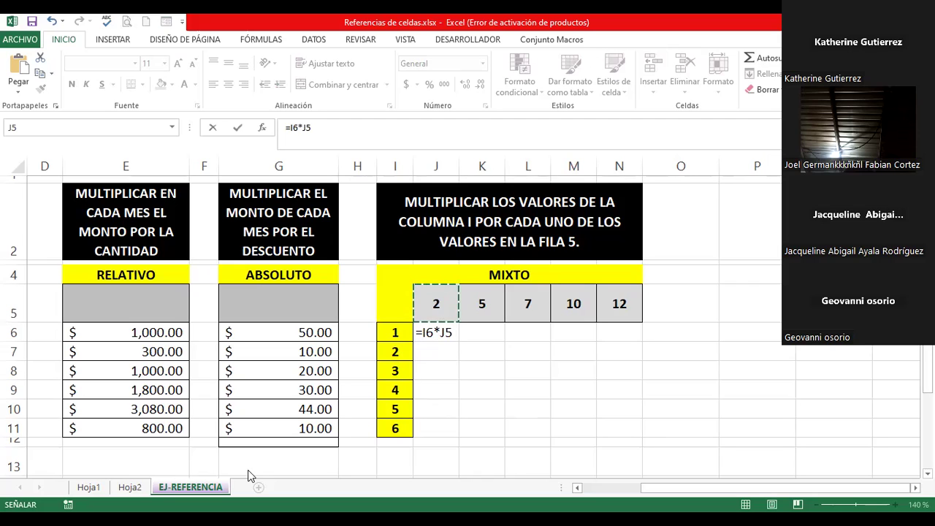
pyautogui.click(456, 331)
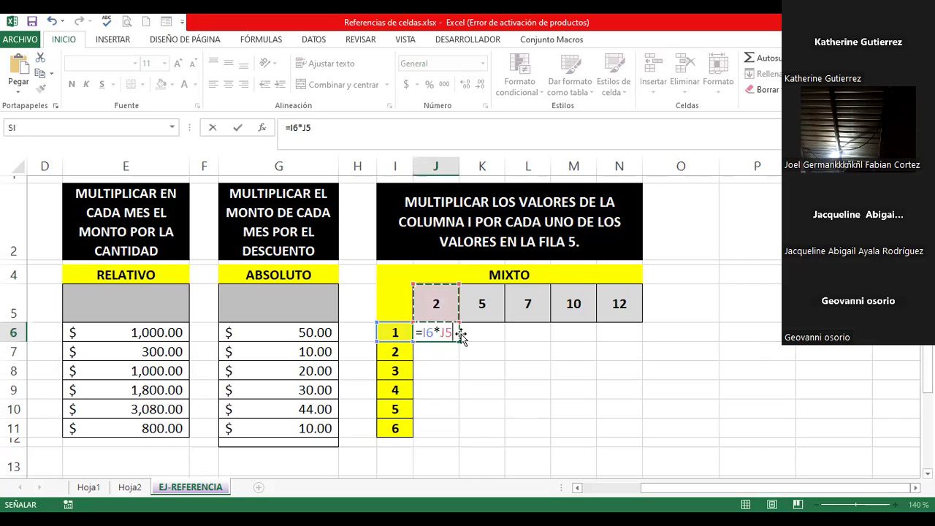
pyautogui.hotkey('ctrl', 'Return')
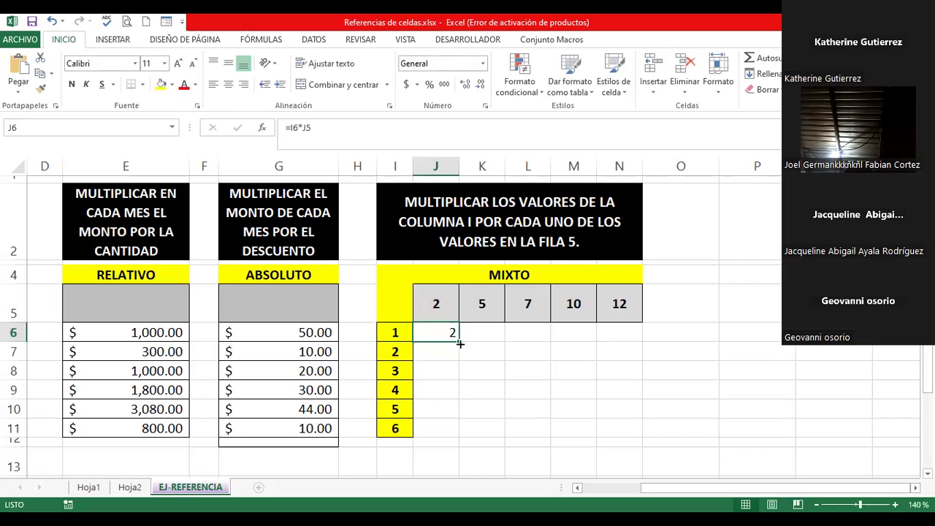
# - Copy J6's formula down to J11, giving 4, 12, 48, 240 and 1440
pyautogui.moveTo(460, 341); pyautogui.dragTo(456, 409)
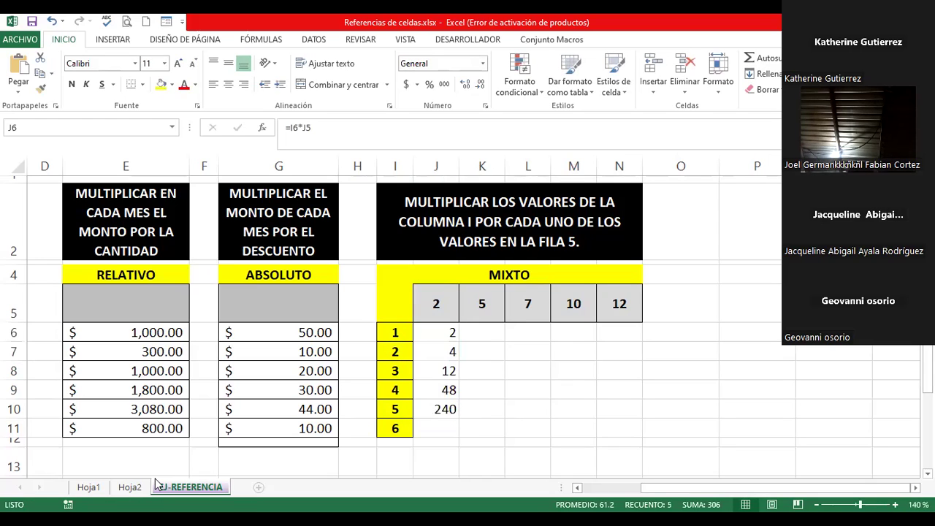
pyautogui.click(430, 409)
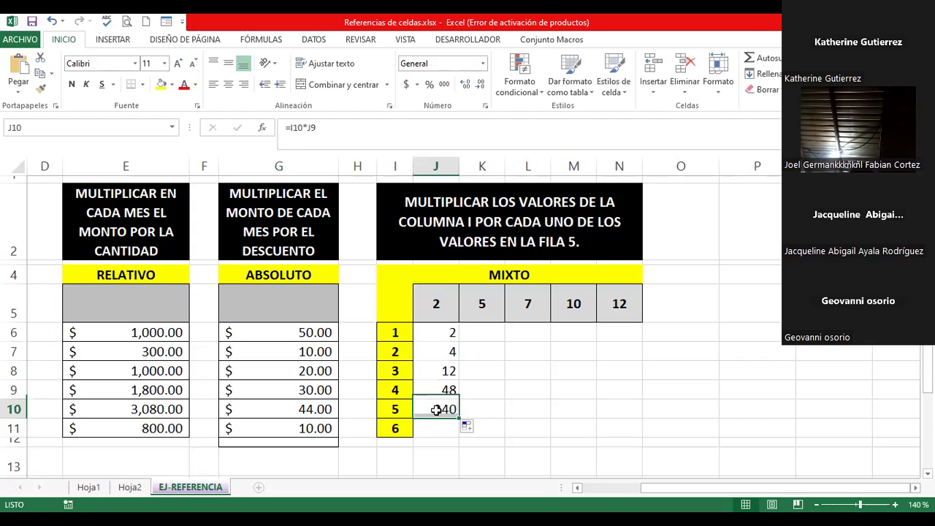
pyautogui.moveTo(458, 414); pyautogui.dragTo(460, 431)
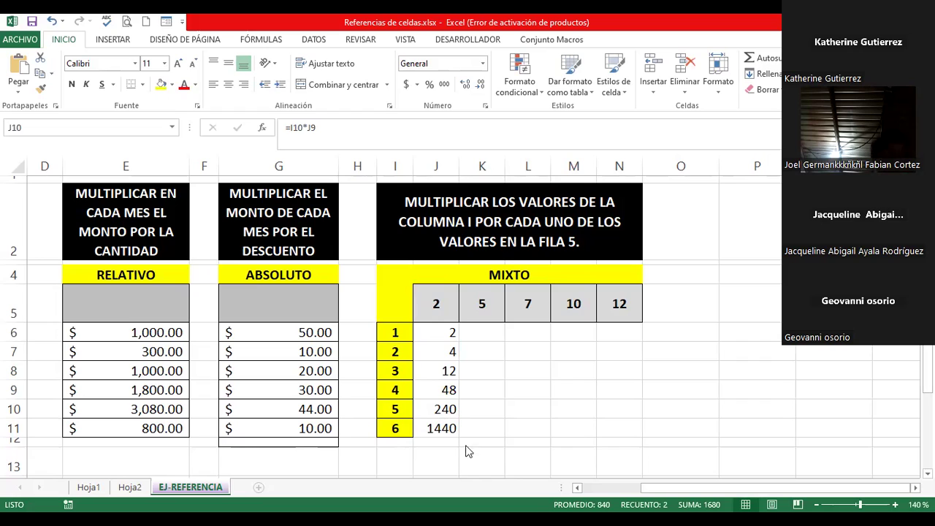
pyautogui.click(435, 334)
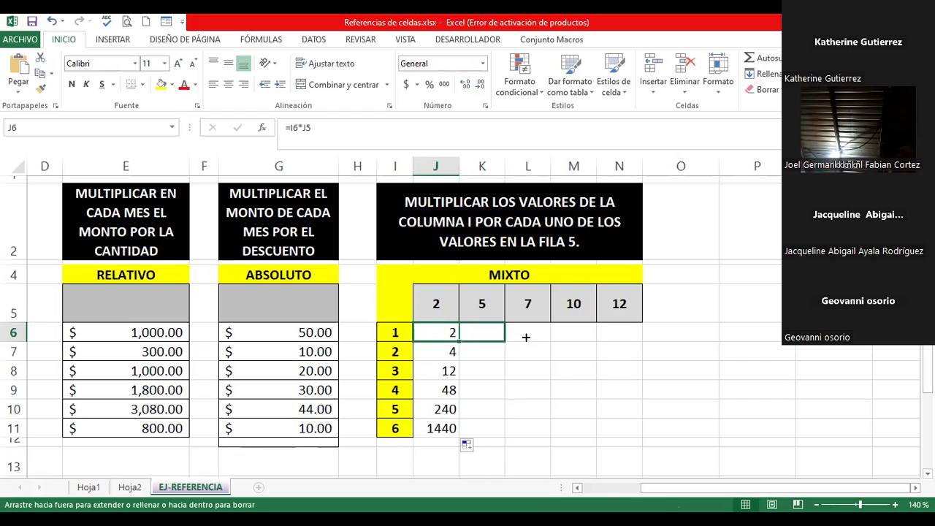
# - Fill =I6*J5 across J6:N11 so row 6 reads 2, 10, 70, 700, 8400
pyautogui.moveTo(473, 341)
pyautogui.mouseDown()
pyautogui.moveTo(632, 326)
pyautogui.moveTo(629, 442)
pyautogui.mouseUp()
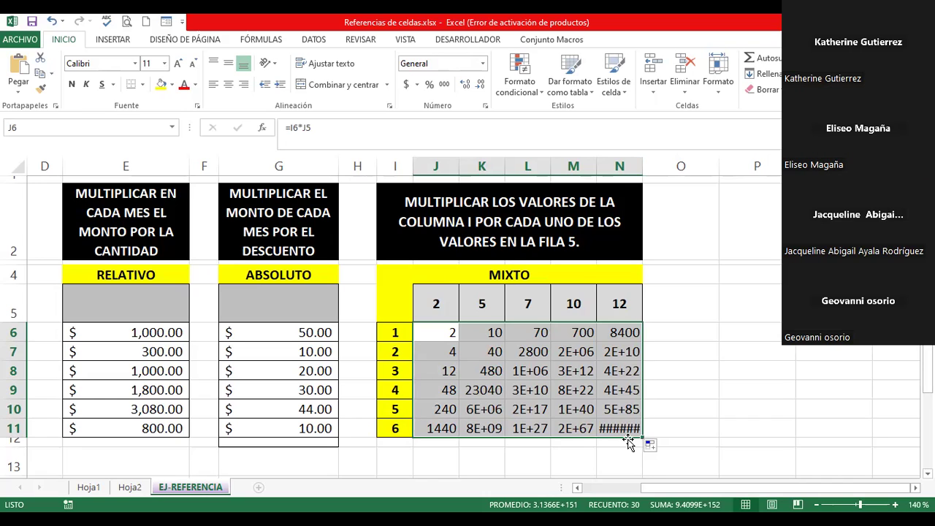
pyautogui.click(423, 332)
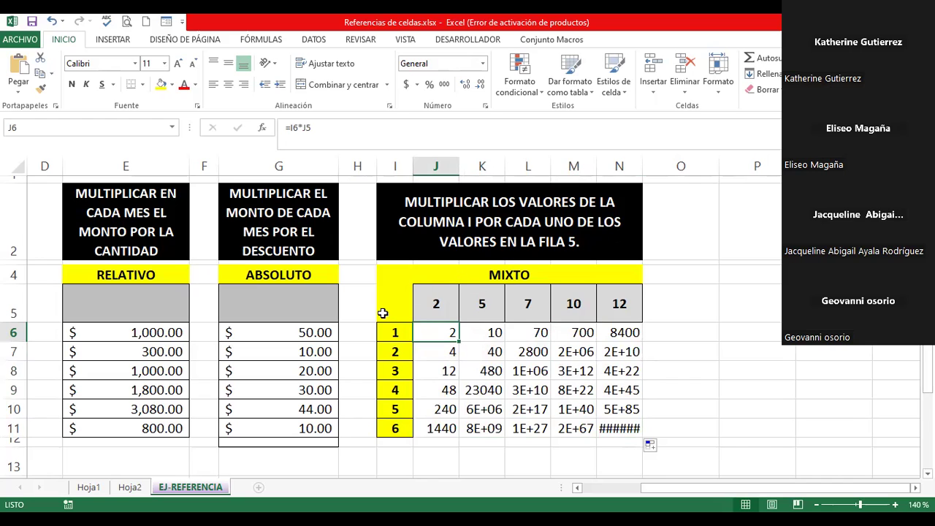
# - Highlight the column I and row 5 multipliers, then inspect J6's =I6*J5 references in edit mode
pyautogui.click(392, 164)
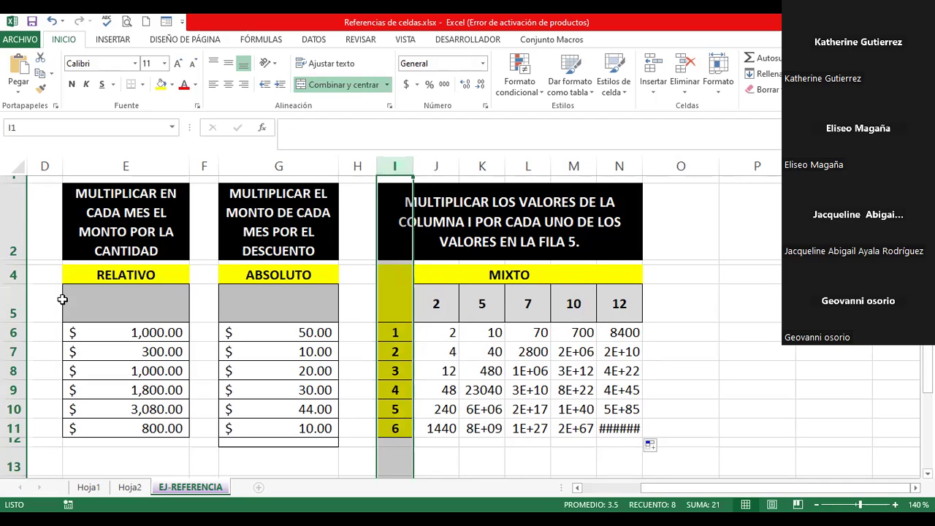
pyautogui.click(16, 300)
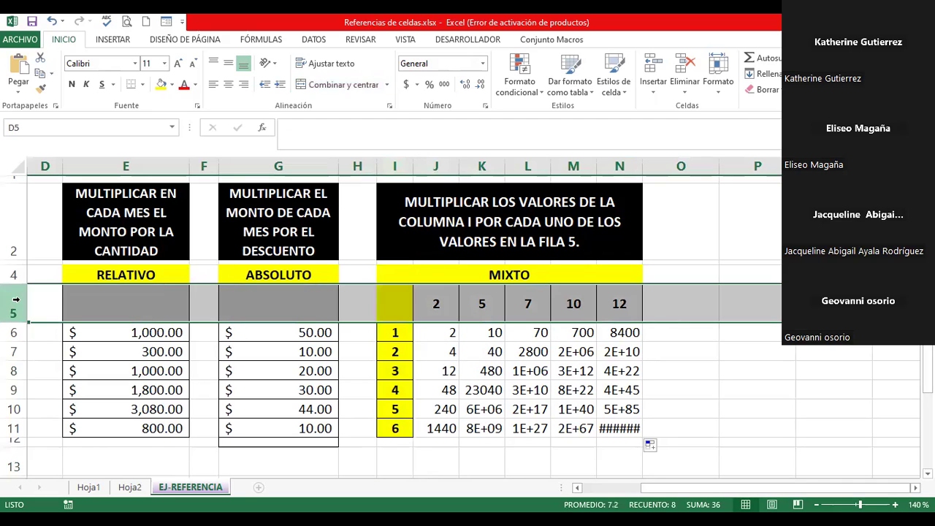
pyautogui.click(441, 340)
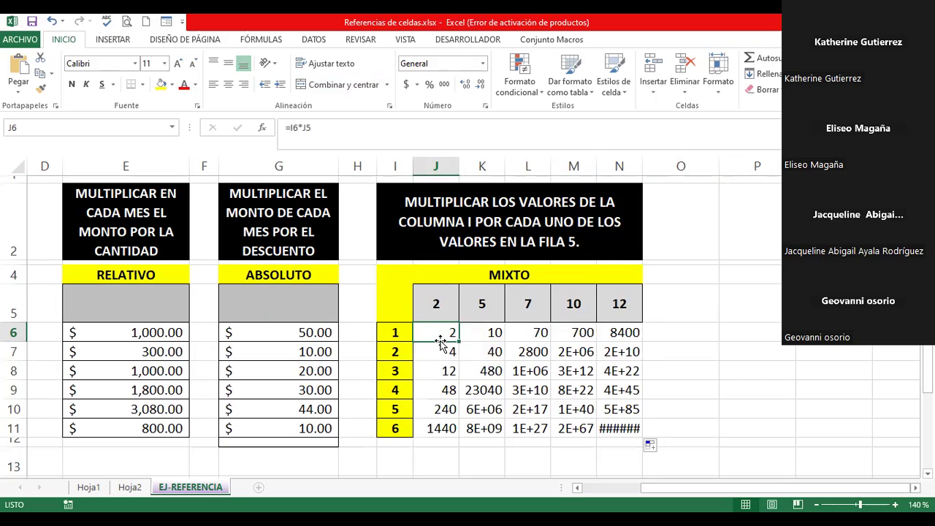
pyautogui.doubleClick(440, 337)
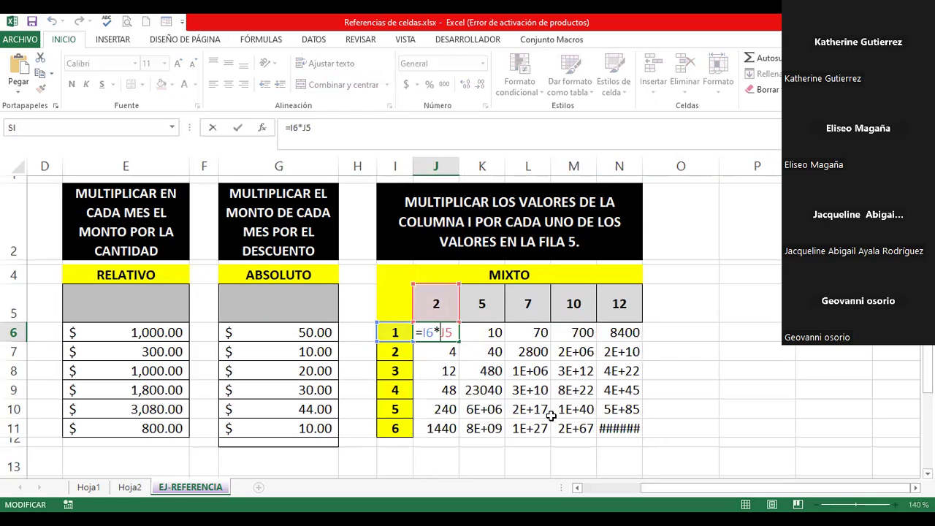
pyautogui.hotkey('ctrl', 'Return')
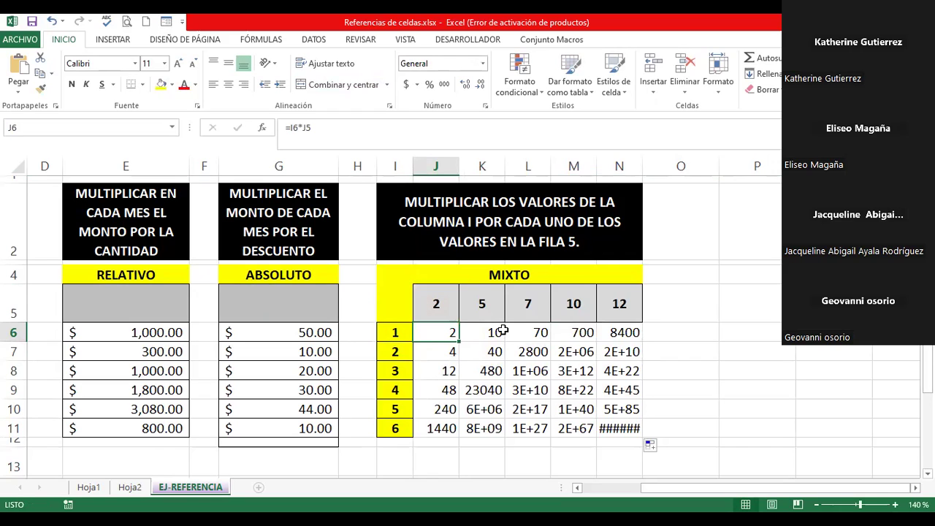
pyautogui.doubleClick(440, 332)
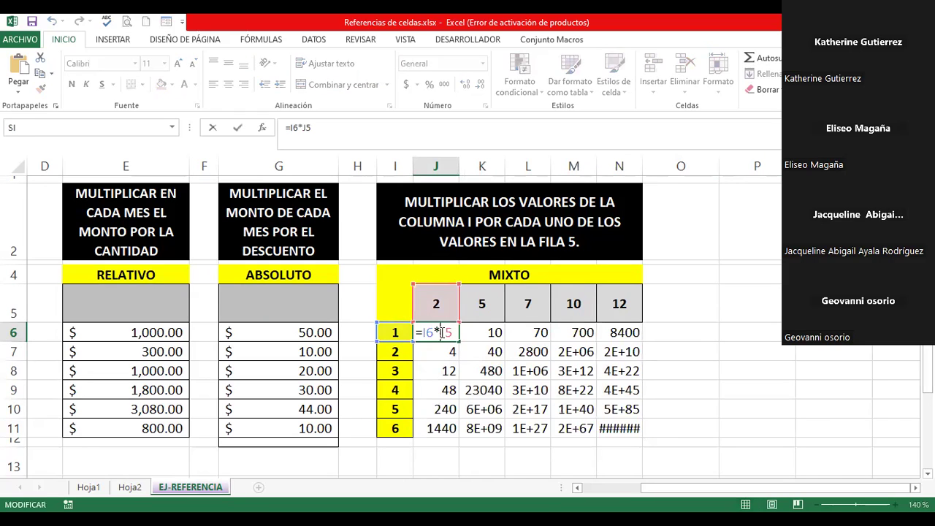
pyautogui.press('Escape')
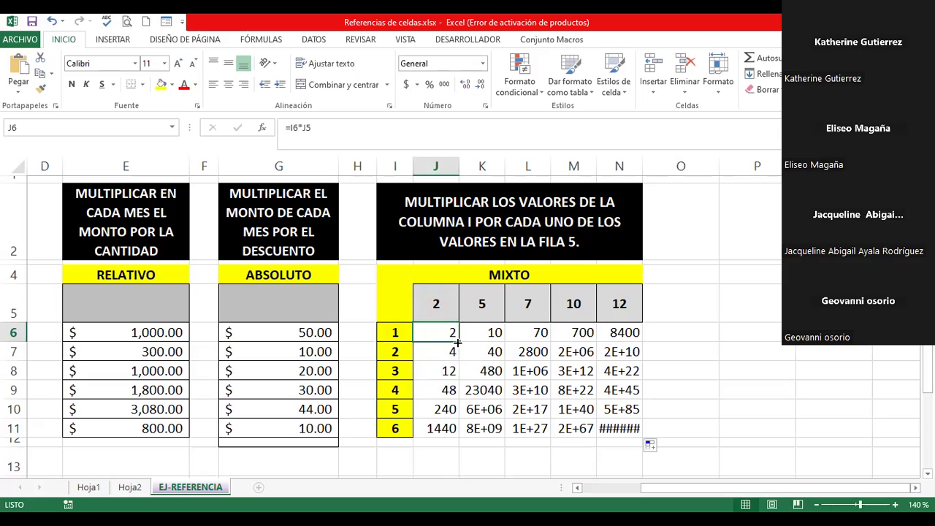
pyautogui.moveTo(456, 340); pyautogui.dragTo(457, 436)
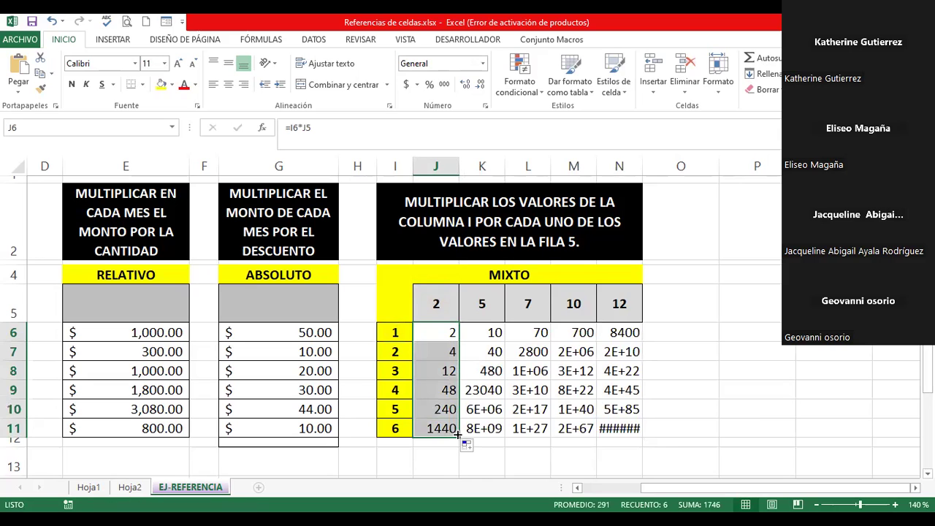
pyautogui.moveTo(457, 435); pyautogui.dragTo(637, 411)
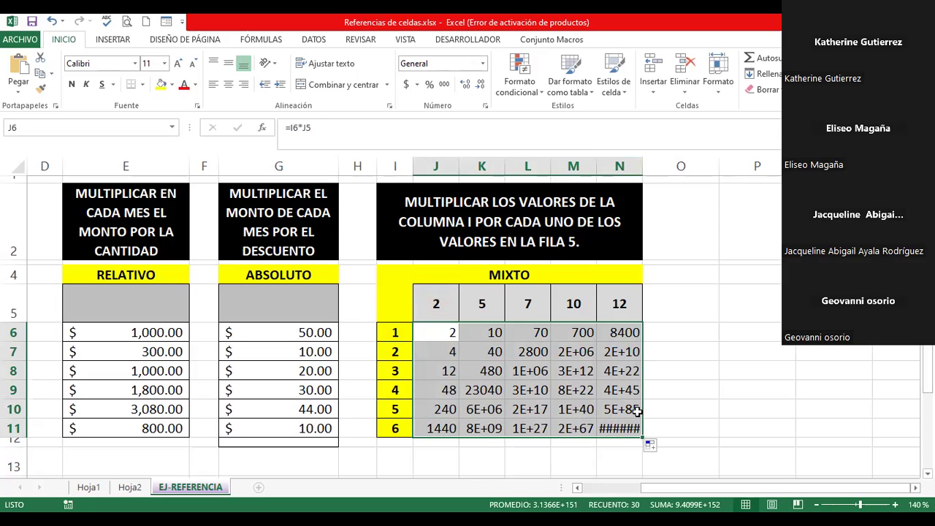
pyautogui.click(539, 351)
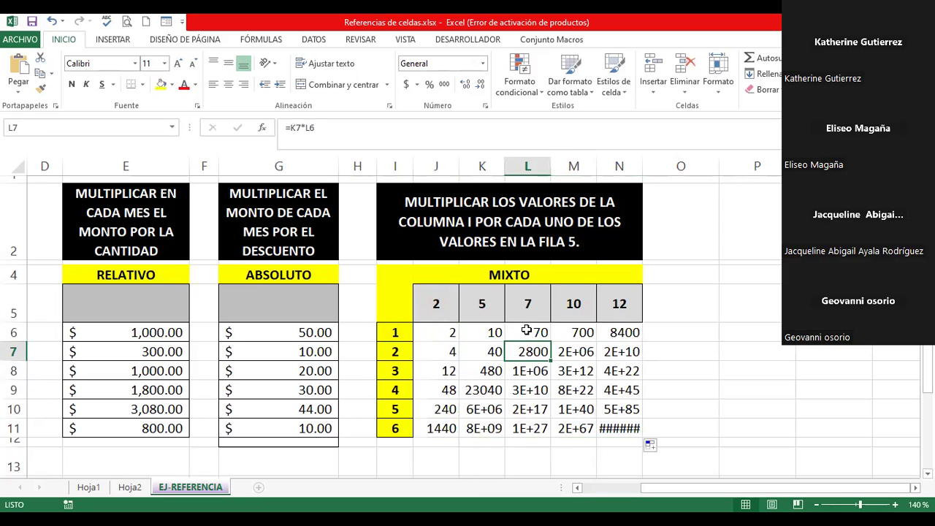
pyautogui.doubleClick(527, 330)
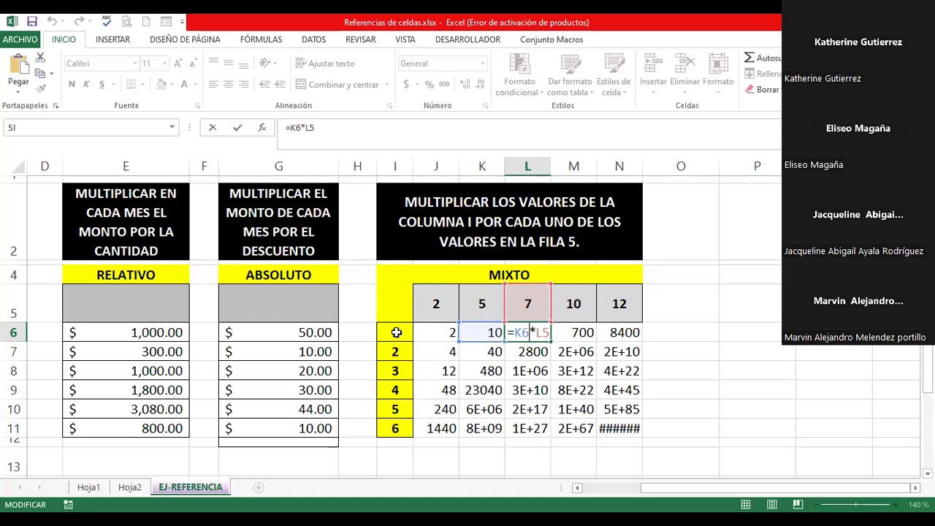
pyautogui.hotkey('ctrl', 'Return')
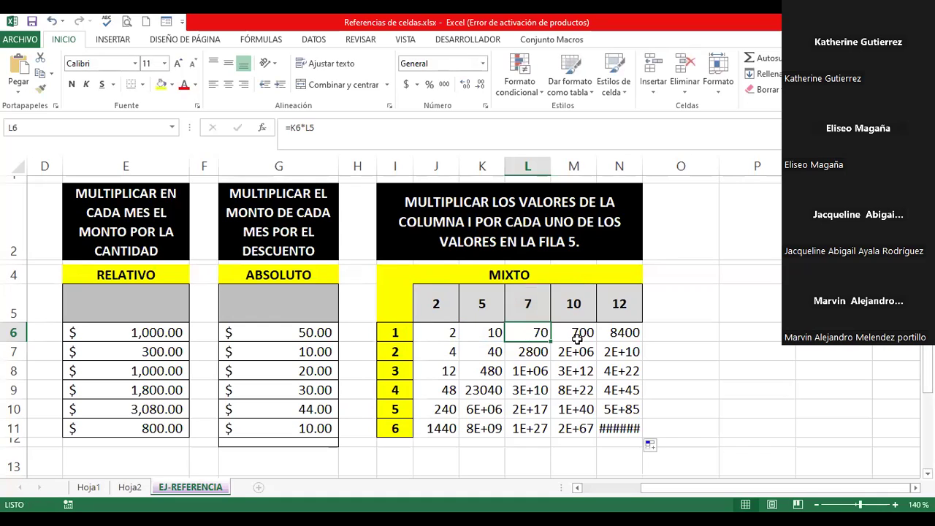
pyautogui.click(576, 338)
pyautogui.doubleClick(577, 337)
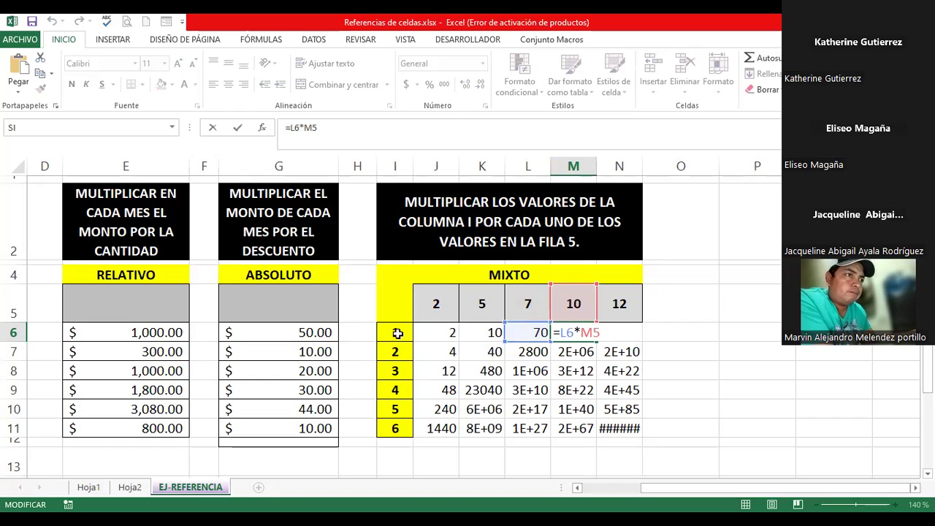
pyautogui.press('Return')
# - Clear all MIXTO table results in J6:N11
pyautogui.click(450, 334)
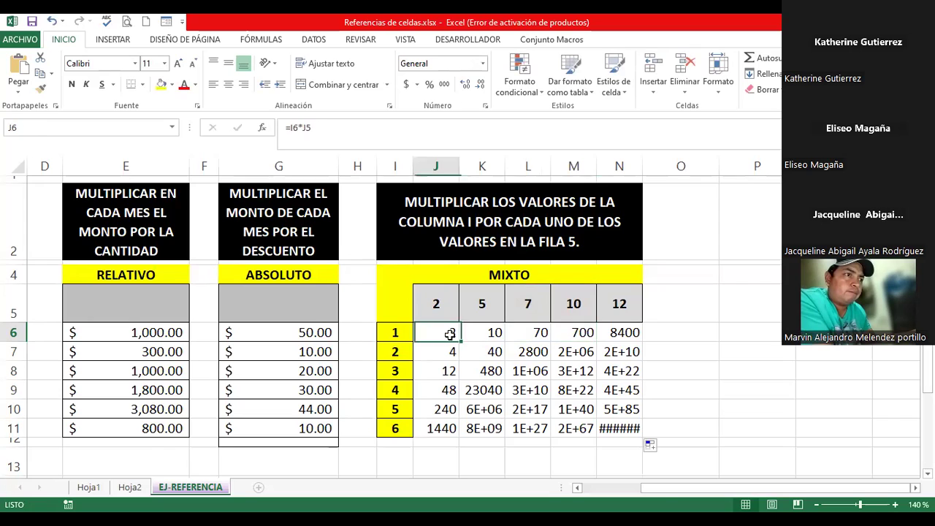
pyautogui.moveTo(450, 334); pyautogui.dragTo(618, 417)
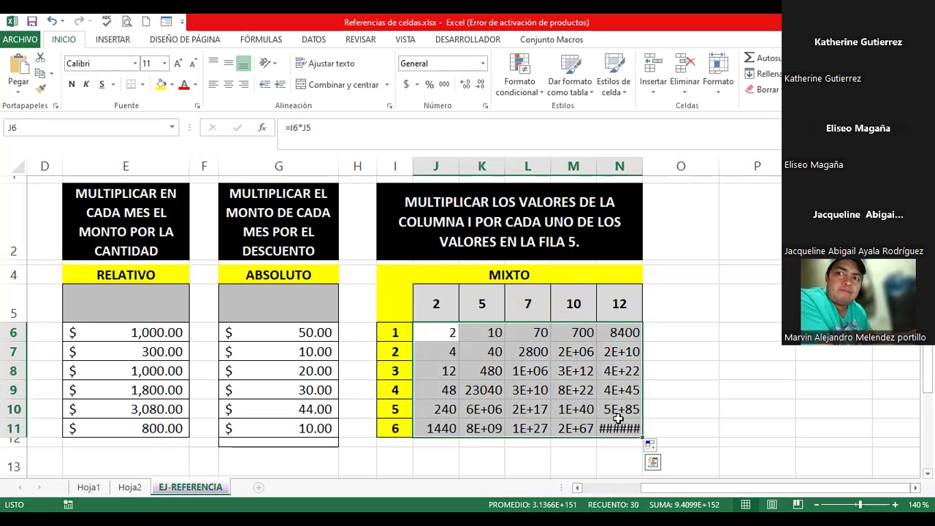
pyautogui.press('Delete')
# - Start J6's formula as =$I6, anchoring column I
pyautogui.click(440, 337)
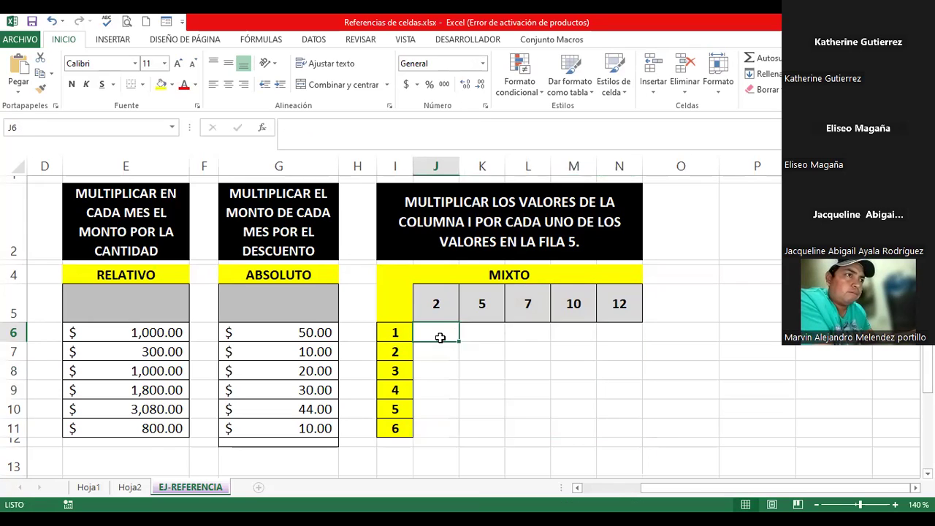
pyautogui.write('=')
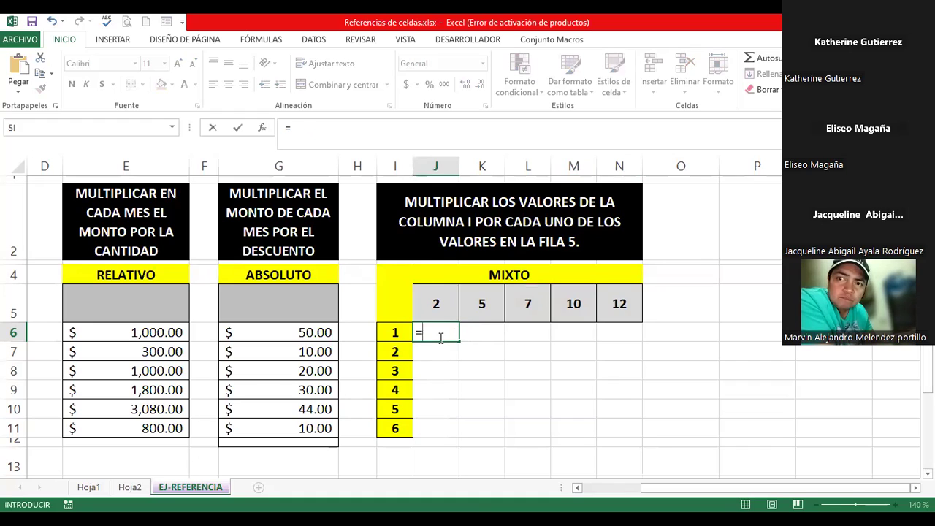
pyautogui.click(391, 332)
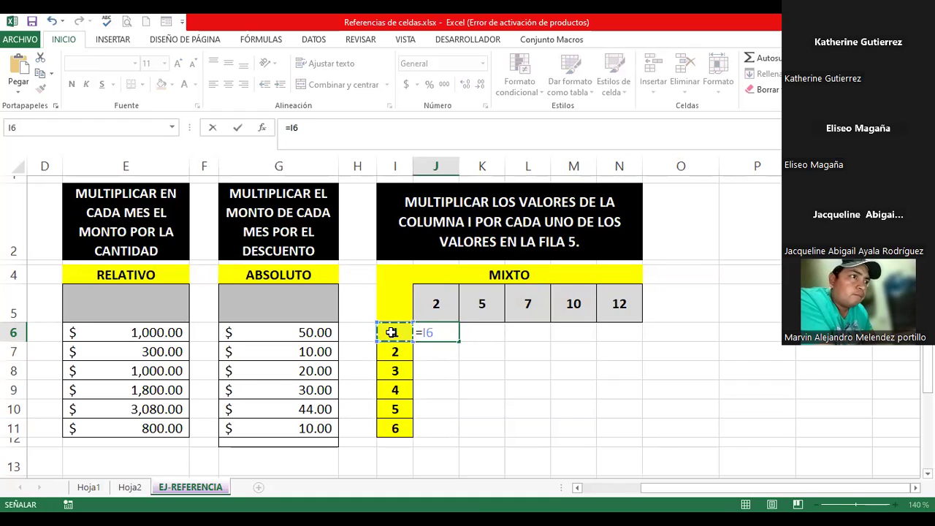
pyautogui.click(424, 333)
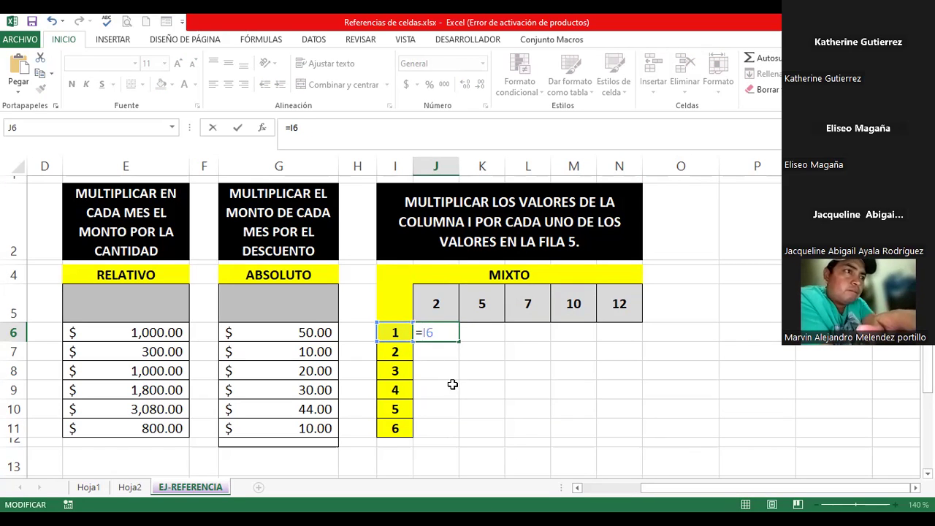
pyautogui.write('$')
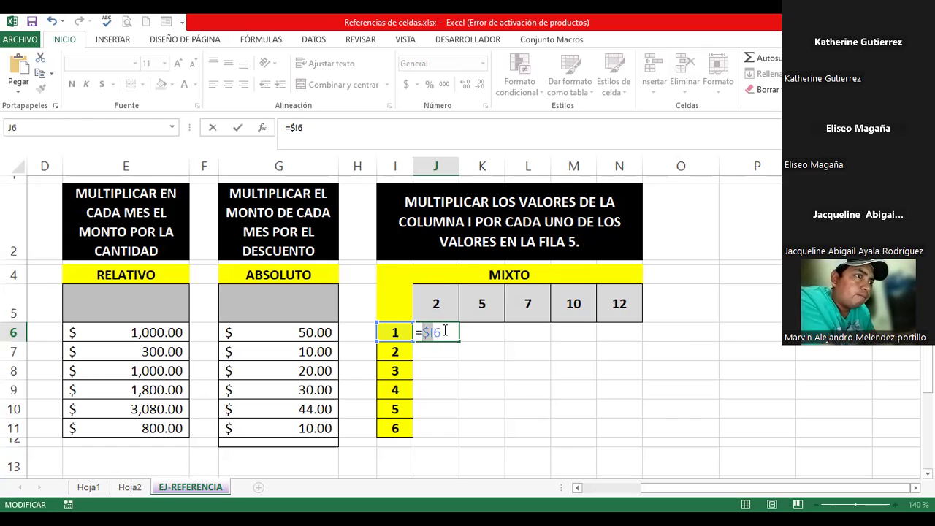
# - Add a multiplication sign so J6 reads =$I6*
pyautogui.write('*')
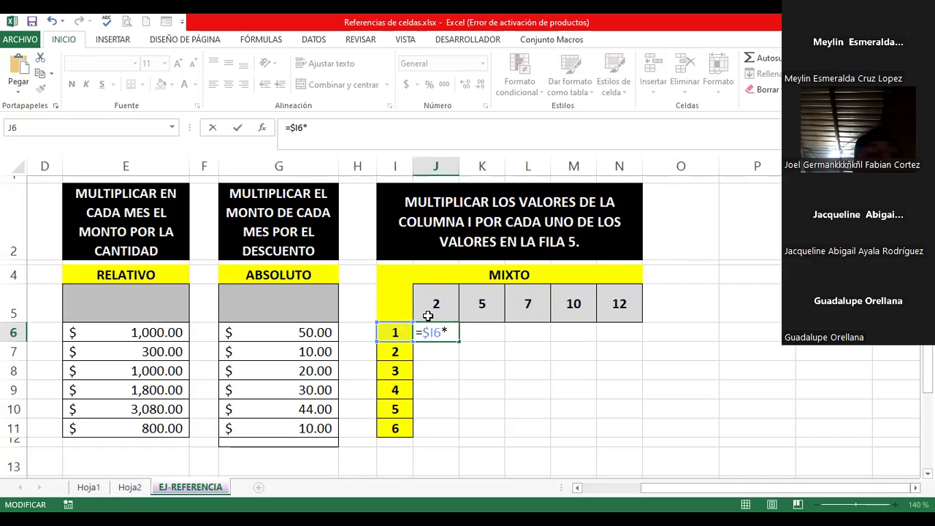
# - Add J5 with row 5 locked, making J6's formula =$I6*J$5
pyautogui.click(431, 308)
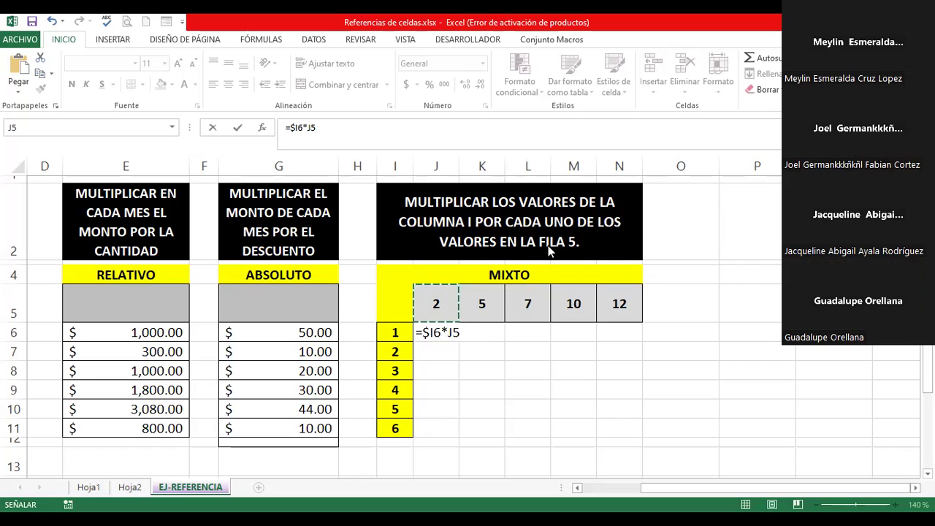
pyautogui.click(452, 333)
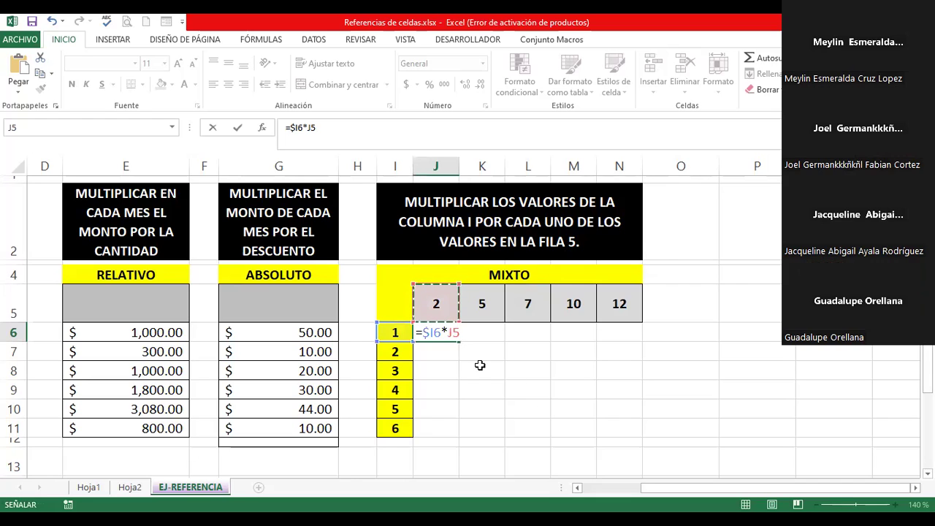
pyautogui.press('F2')
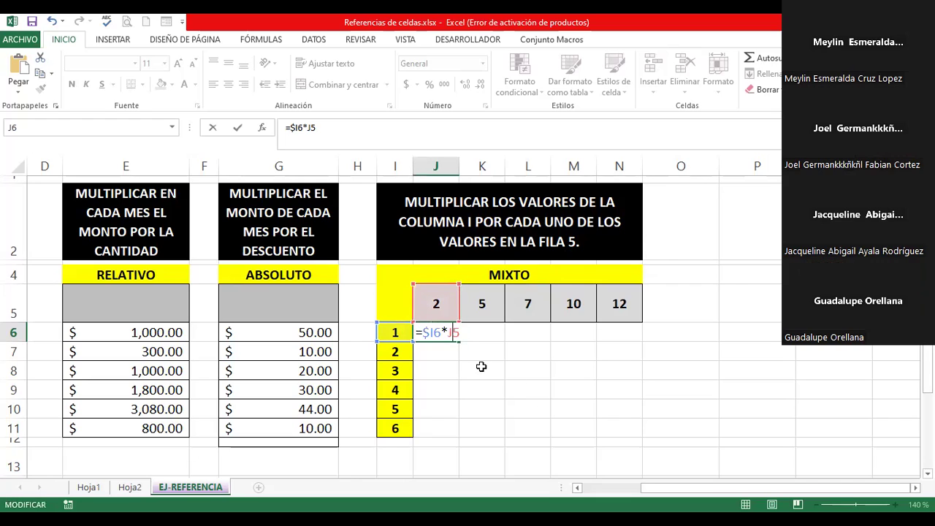
pyautogui.write('$')
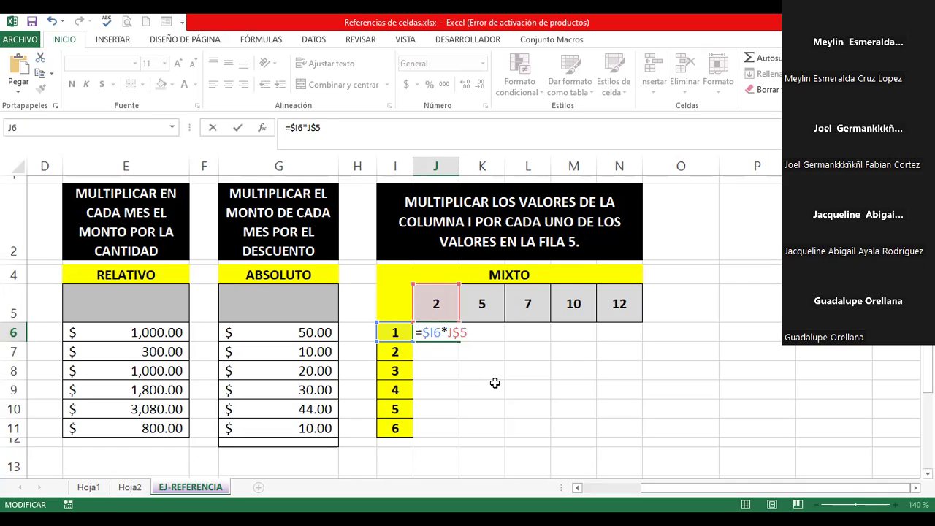
pyautogui.press('Right')
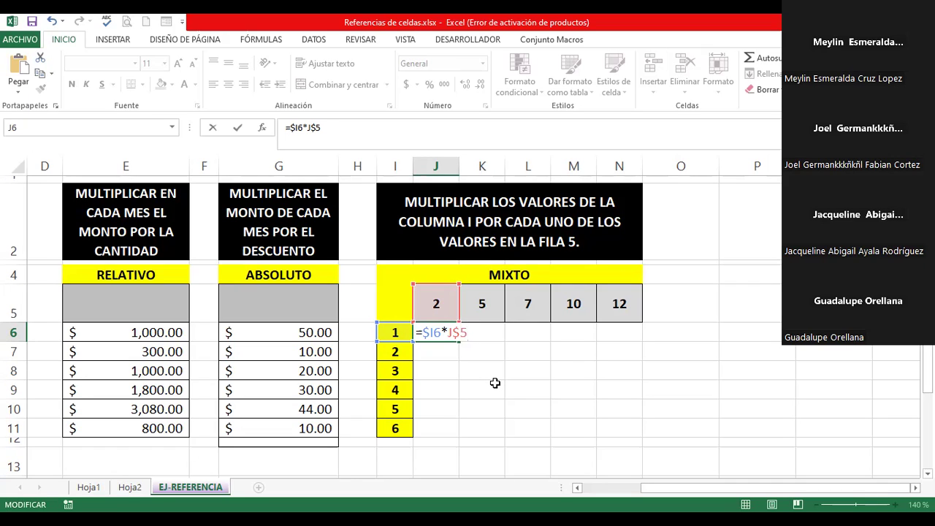
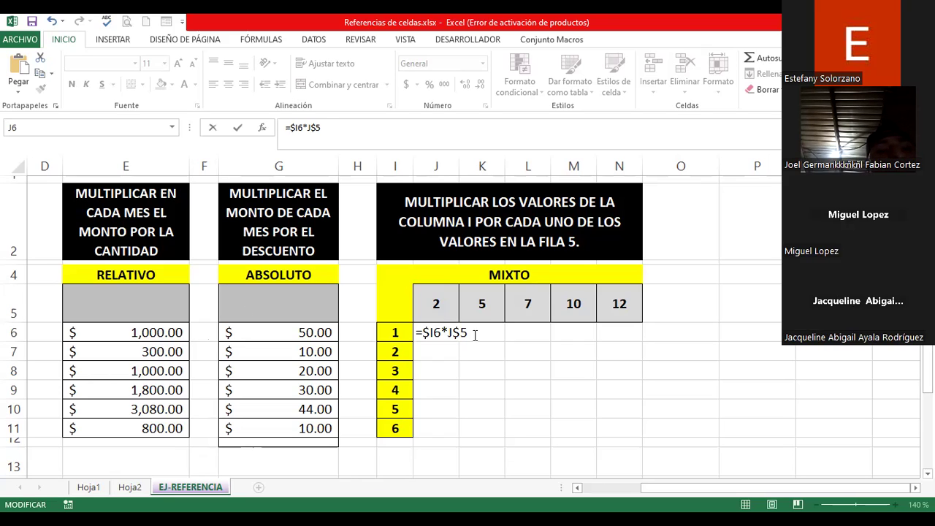
# - Commit =$I6*J$5 in J6 and fill it down to row 11 and across to column N
pyautogui.press('Return')
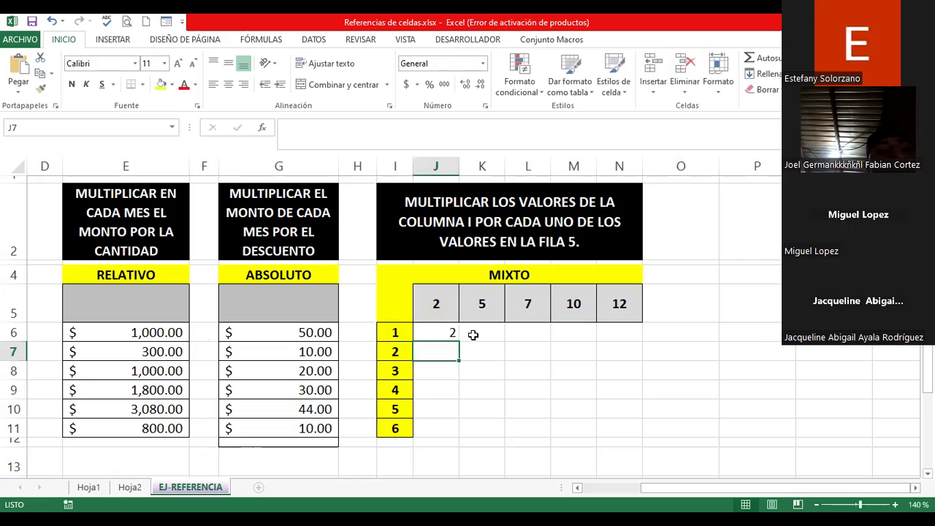
pyautogui.click(449, 331)
pyautogui.moveTo(458, 341); pyautogui.dragTo(450, 442)
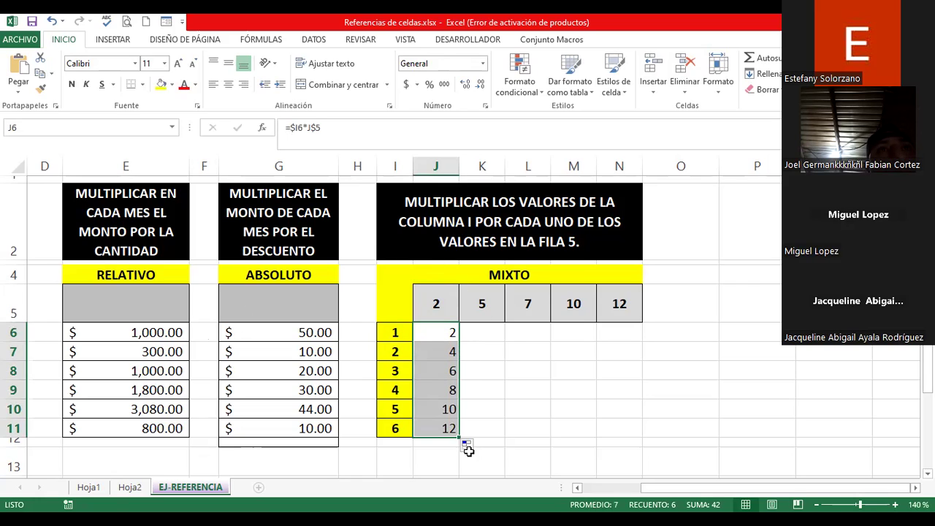
pyautogui.moveTo(460, 437); pyautogui.dragTo(539, 426)
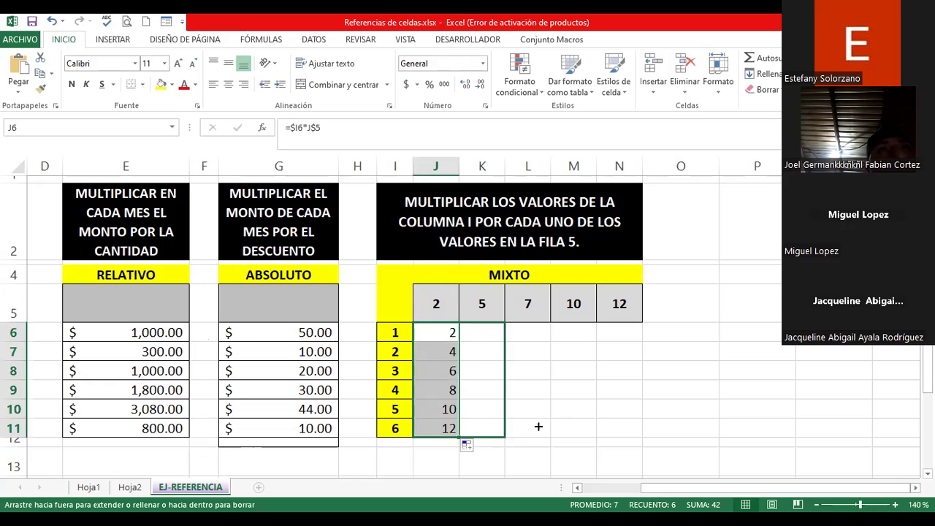
pyautogui.moveTo(538, 427); pyautogui.dragTo(638, 421)
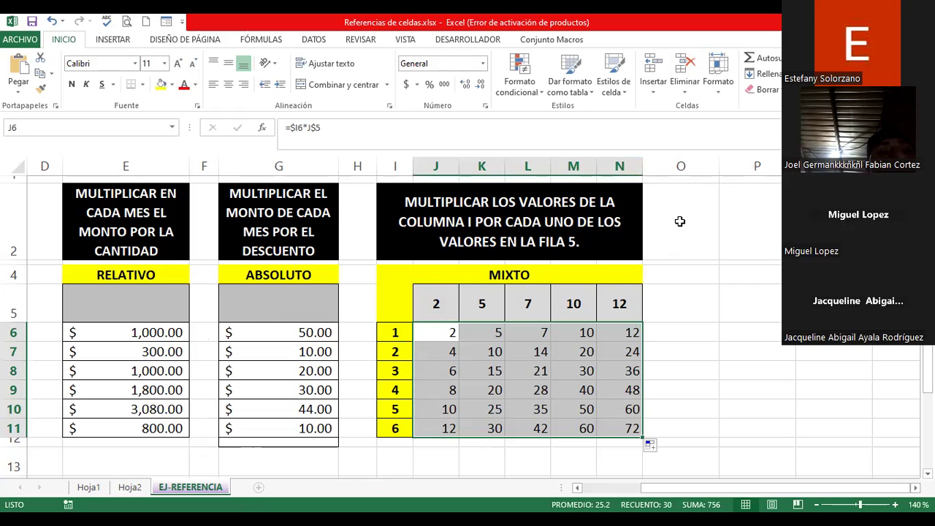
pyautogui.click(574, 301)
# - Compare the M6, M7 and M8 formulas against their column I and row 5 values
pyautogui.click(391, 332)
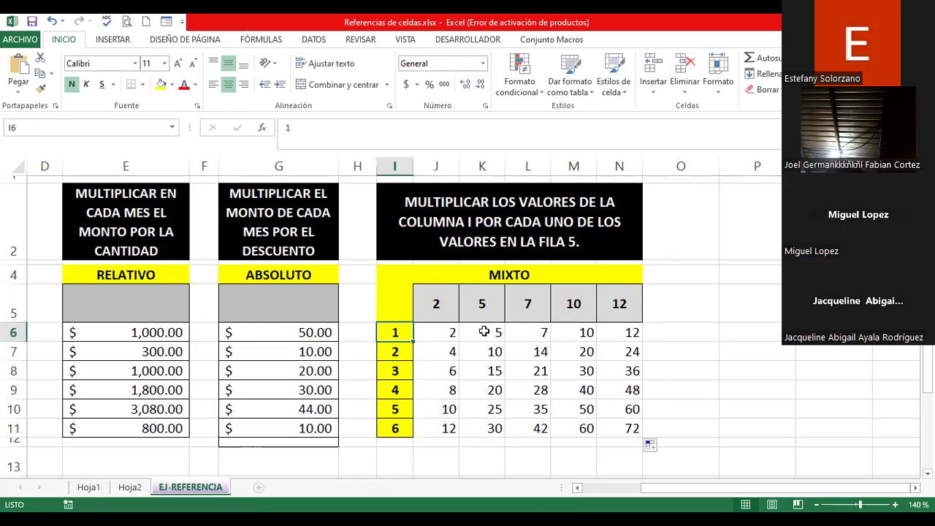
pyautogui.click(579, 332)
pyautogui.click(574, 303)
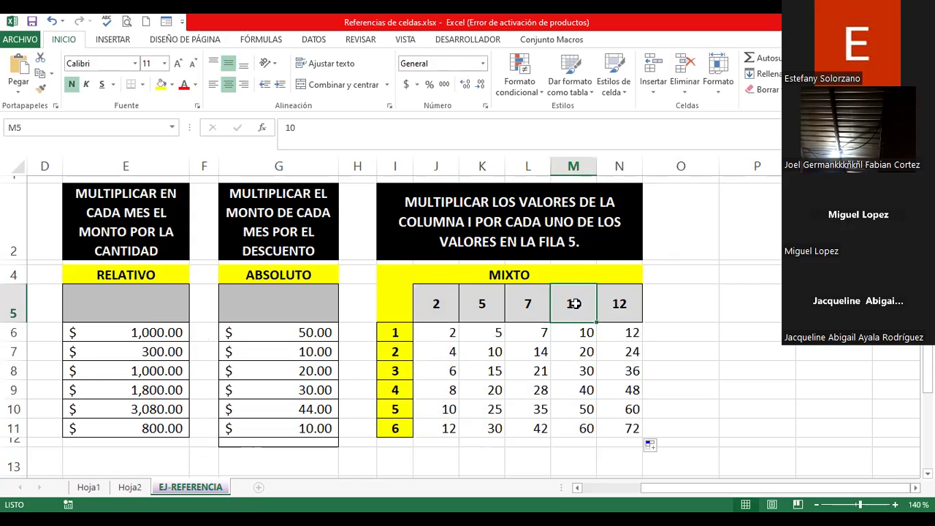
pyautogui.click(405, 352)
pyautogui.click(561, 353)
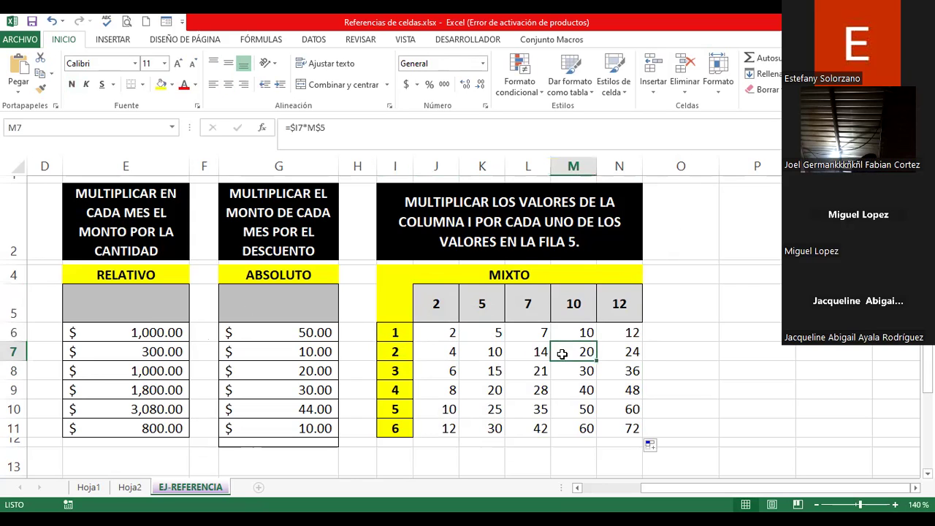
pyautogui.click(572, 304)
pyautogui.click(396, 370)
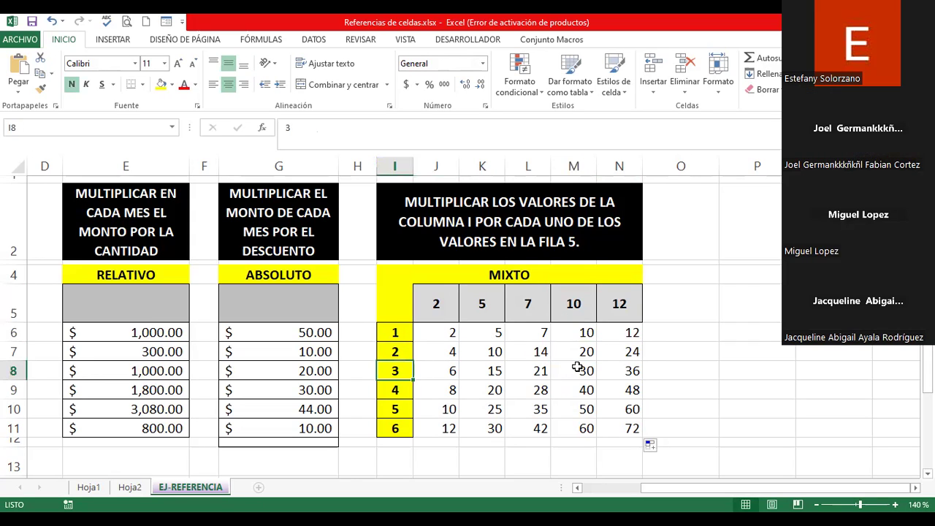
pyautogui.click(577, 370)
# - Point out M8's locked column and row references without changing it, then go to Hoja1
pyautogui.doubleClick(575, 370)
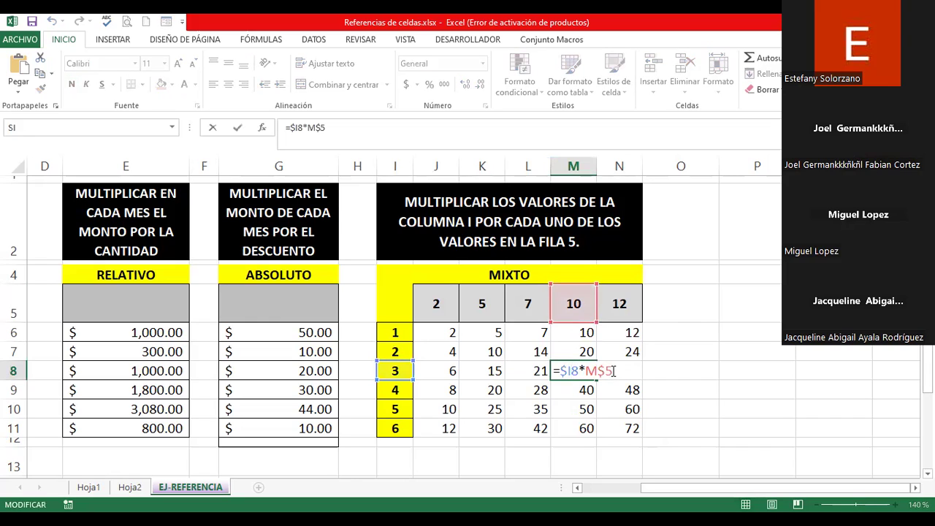
pyautogui.click(570, 371)
pyautogui.click(608, 371)
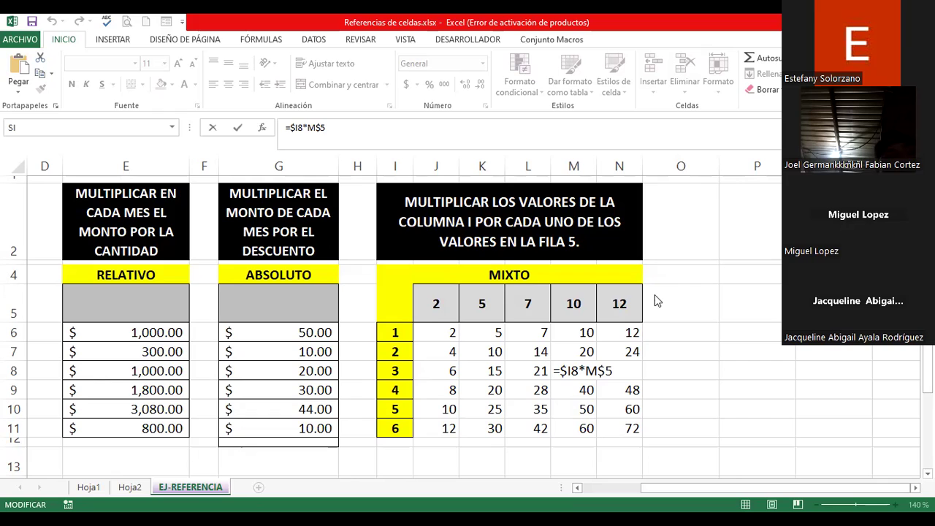
pyautogui.click(620, 373)
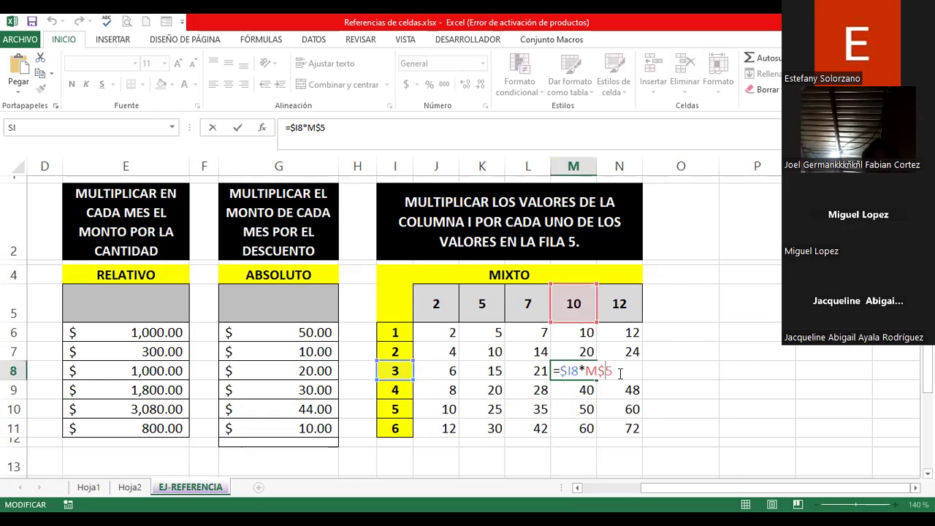
pyautogui.press('Return')
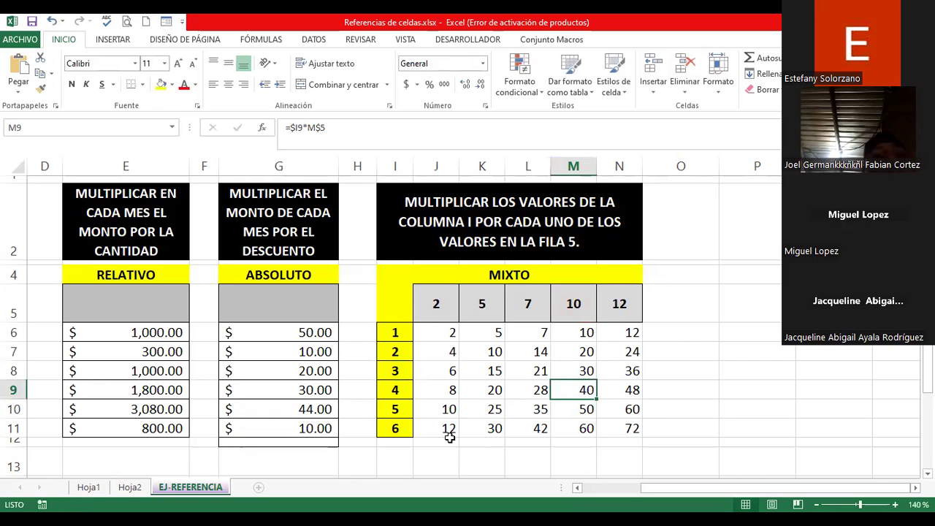
pyautogui.click(102, 488)
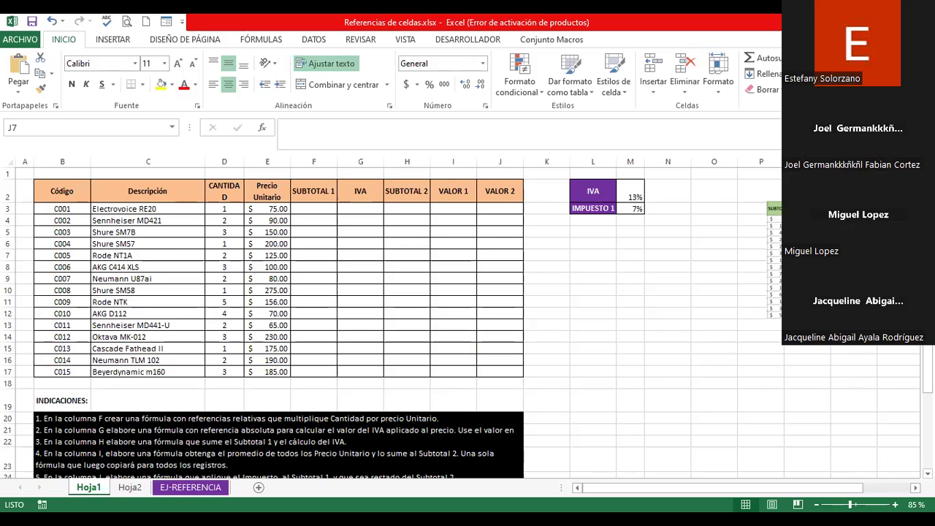
# - Zoom Hoja1 to 100% and bold the first instruction in B20
pyautogui.moveTo(851, 504); pyautogui.dragTo(855, 504)
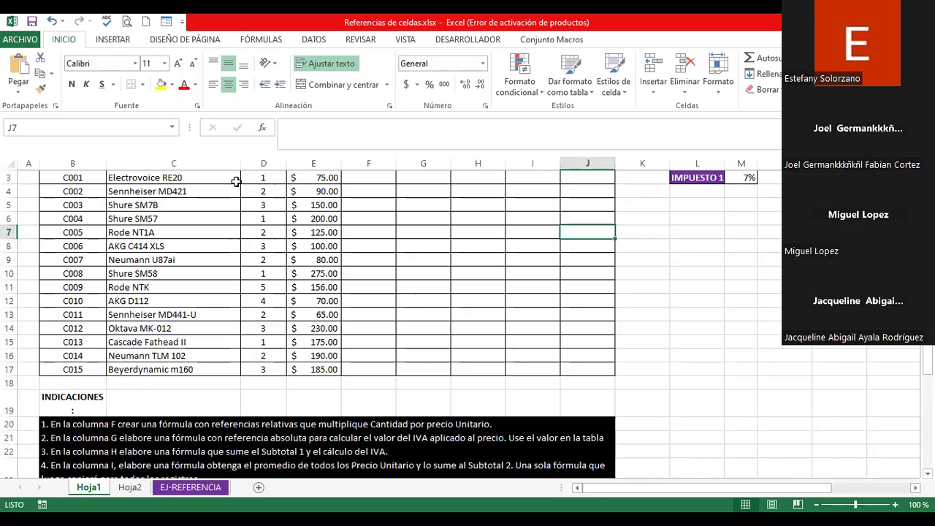
pyautogui.scroll(1, 467, 325)
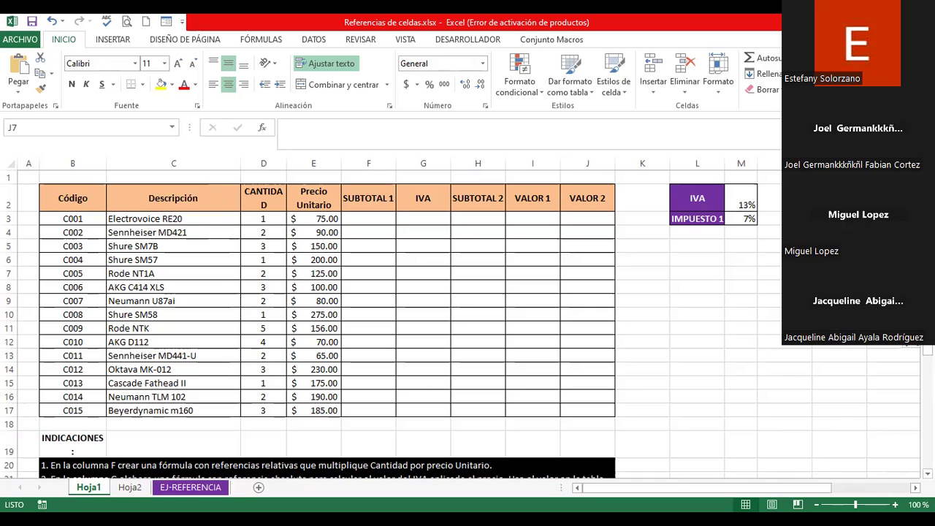
pyautogui.scroll(-1, 467, 322)
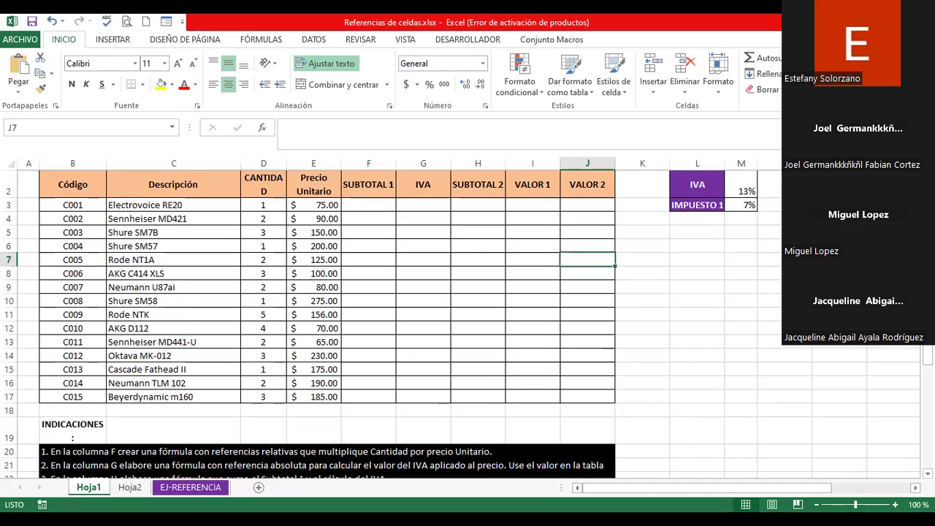
pyautogui.click(56, 453)
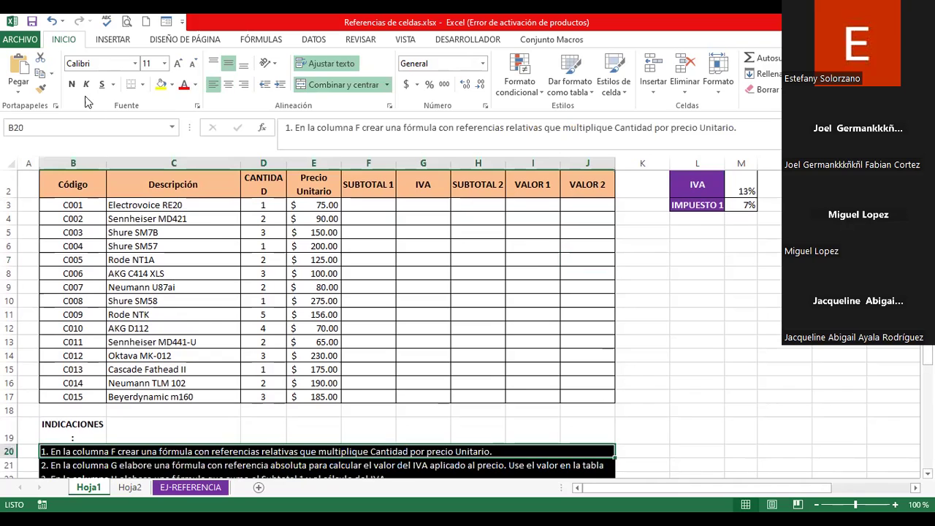
pyautogui.click(73, 86)
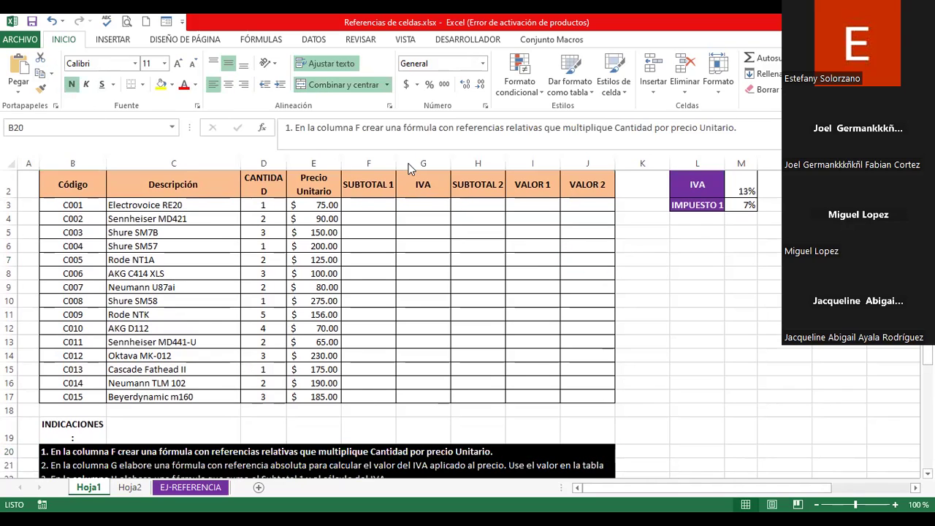
pyautogui.click(373, 204)
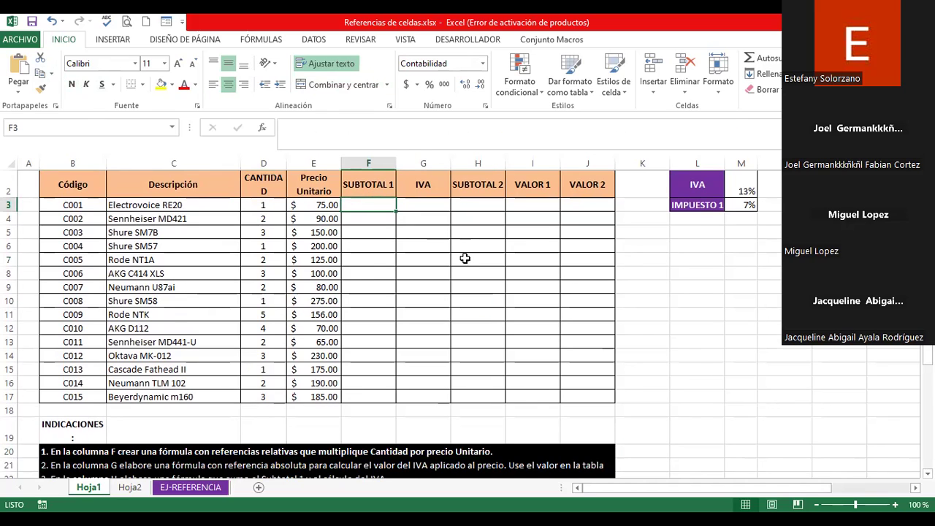
# - Enter =D3*E3 in F3 so the first SUBTOTAL 1 shows $75.00
pyautogui.click(283, 154)
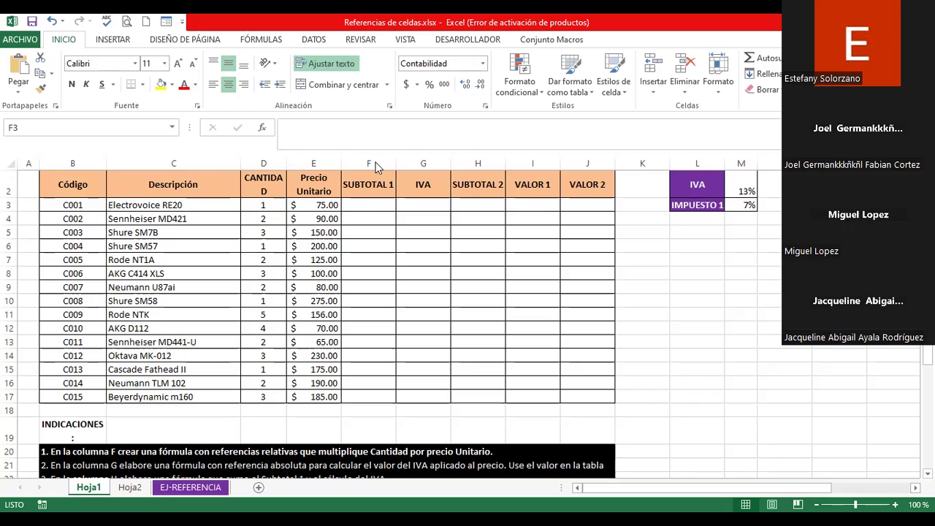
pyautogui.click(367, 204)
pyautogui.write('=')
pyautogui.click(259, 206)
pyautogui.write('*')
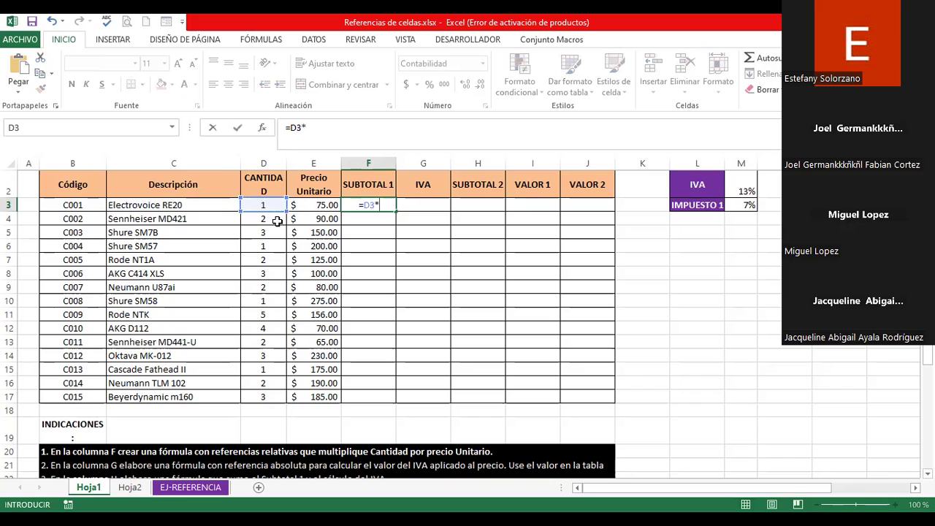
pyautogui.click(325, 206)
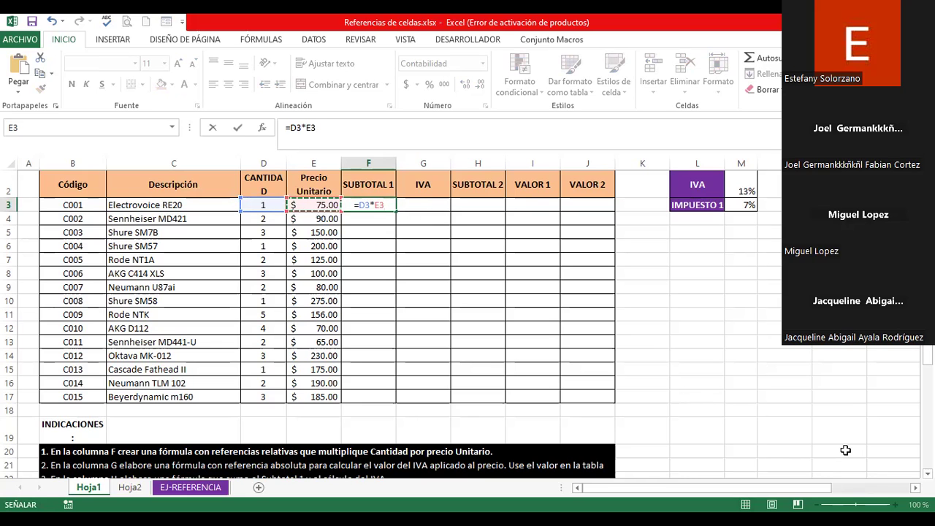
pyautogui.press('Return')
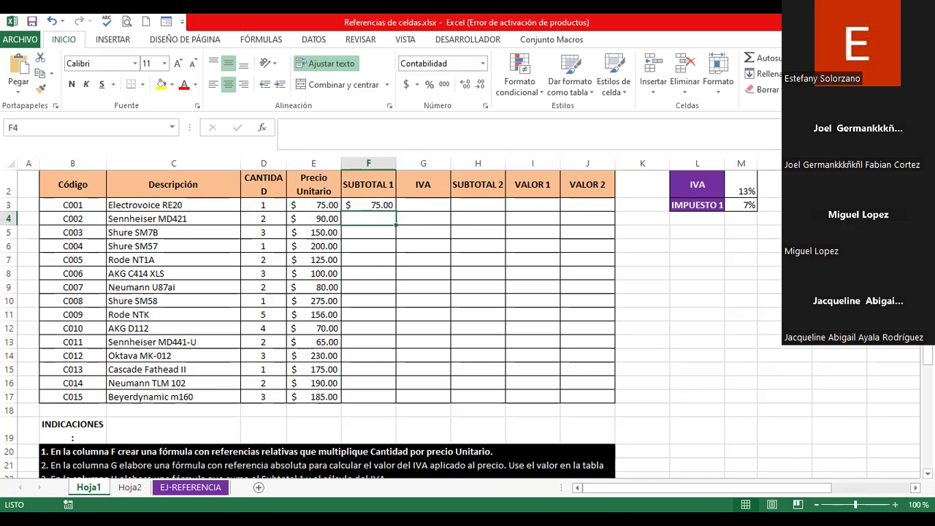
pyautogui.scroll(3, 460, 317)
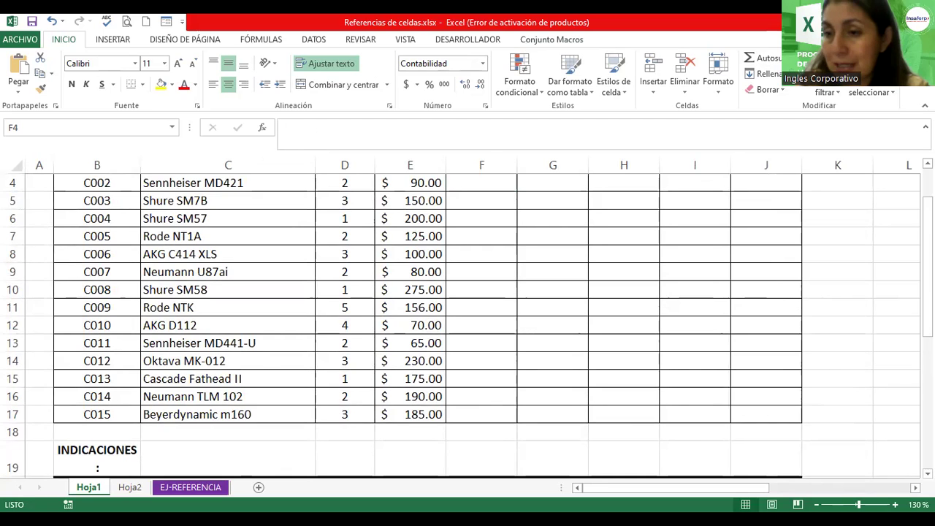
# - Copy F3's subtotal formula down to row 8 and check the copied formula in F4
pyautogui.scroll(1, 467, 321)
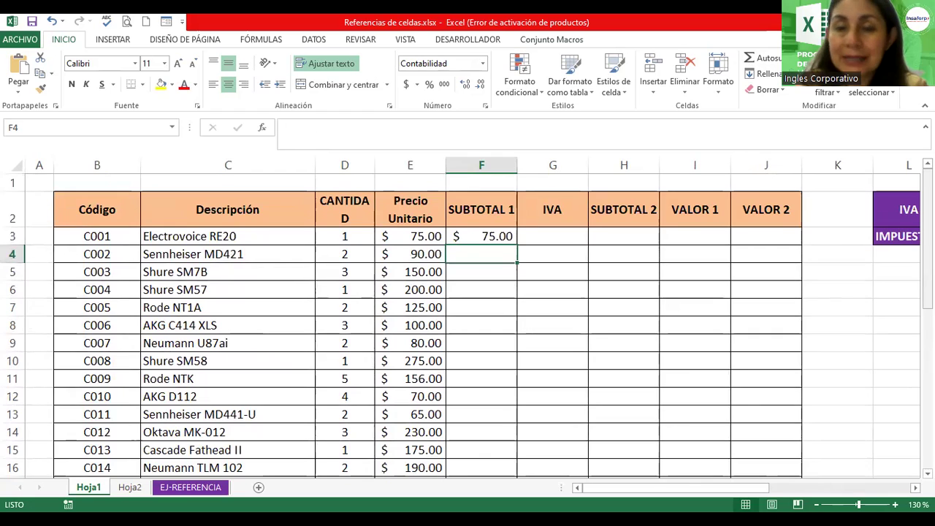
pyautogui.click(473, 238)
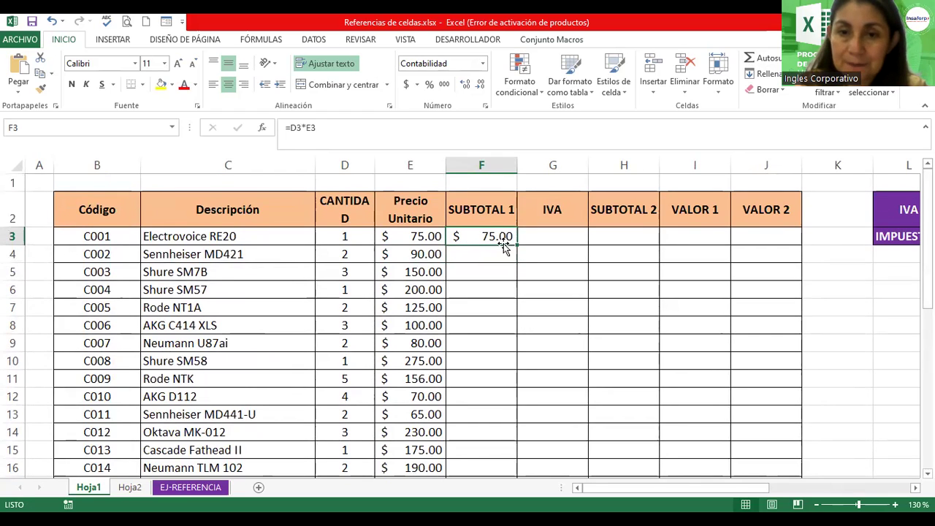
pyautogui.moveTo(516, 244); pyautogui.dragTo(519, 328)
pyautogui.doubleClick(499, 254)
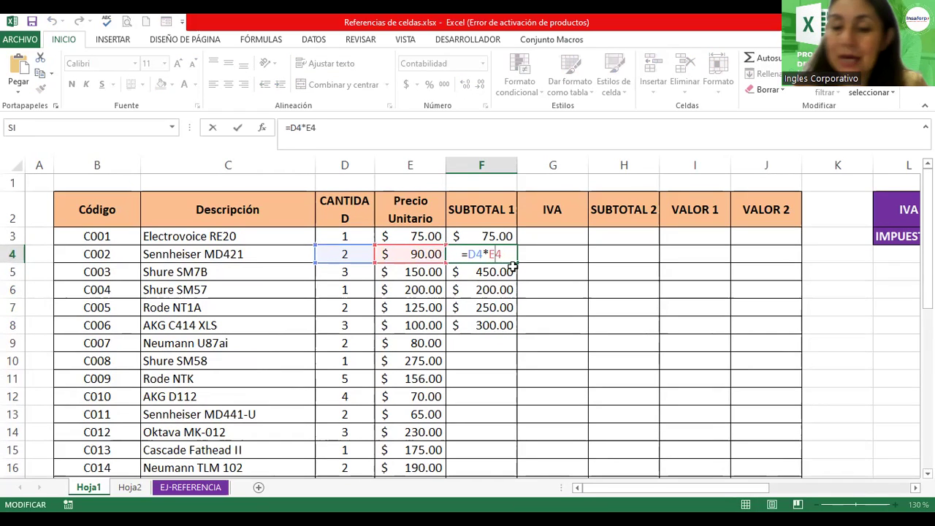
pyautogui.press('Return')
# - Check the copied relative formulas in F5, F6 and F7, such as =D7*E7
pyautogui.doubleClick(513, 271)
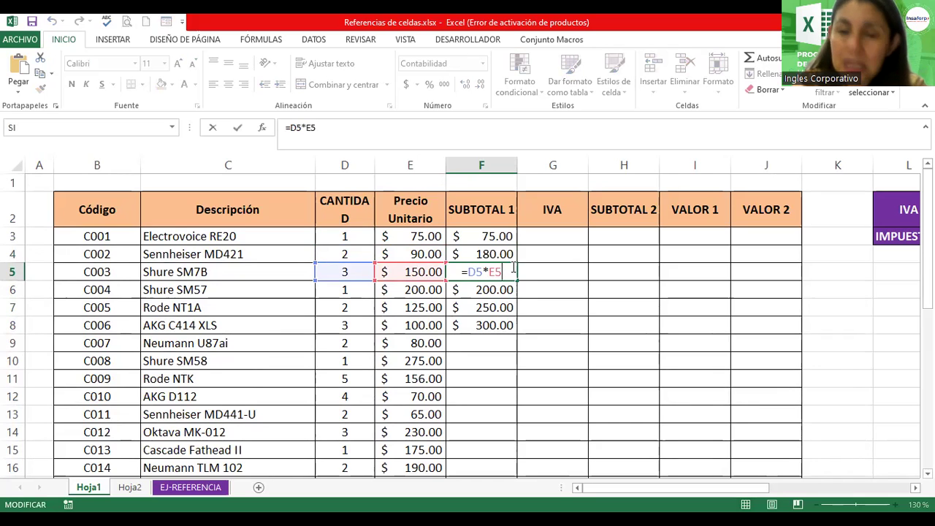
pyautogui.press('F2')
pyautogui.press('Return')
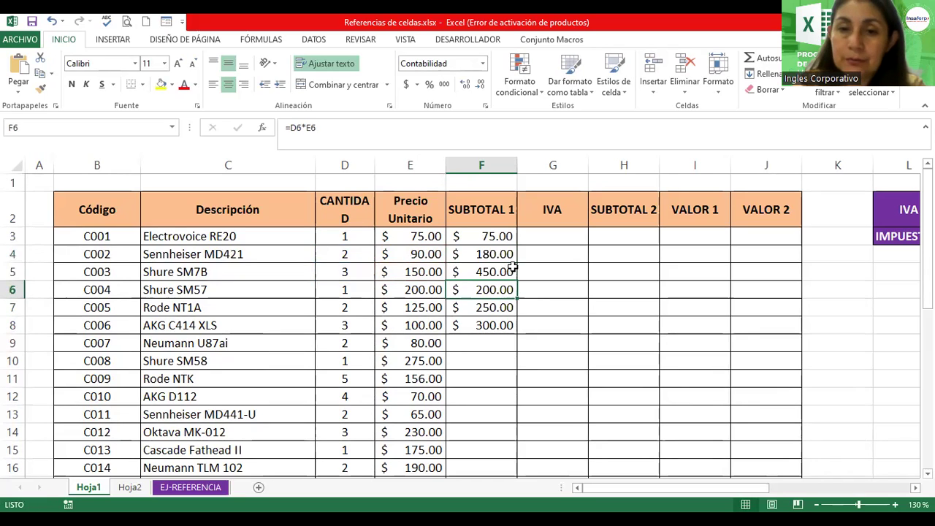
pyautogui.press('F2')
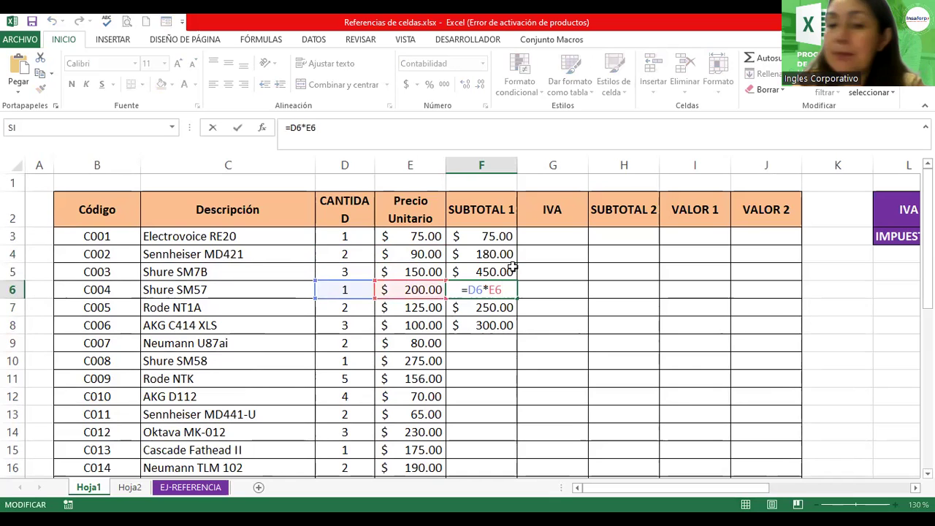
pyautogui.press('Return')
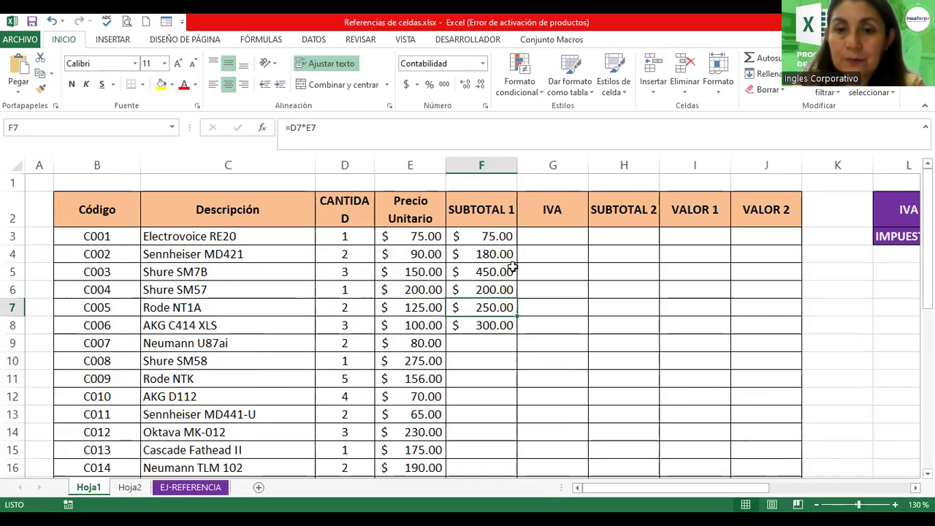
pyautogui.press('F2')
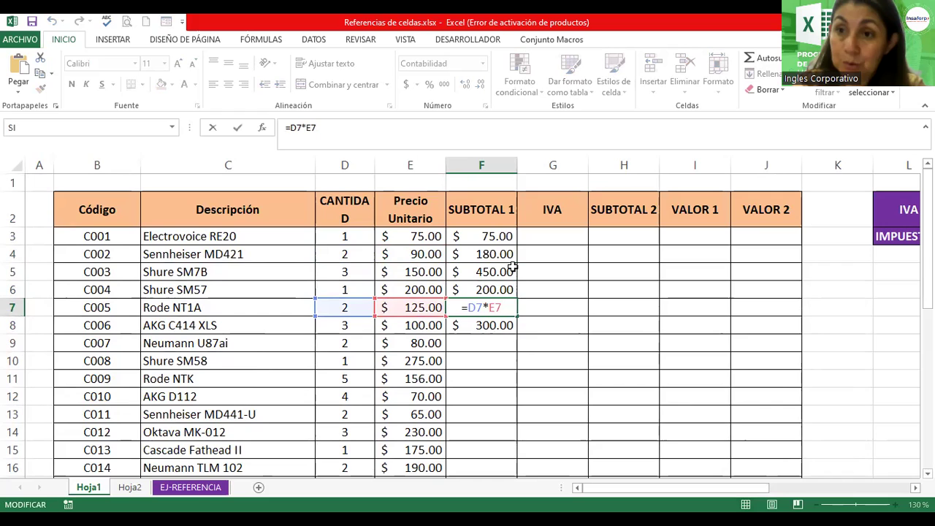
pyautogui.press('Return')
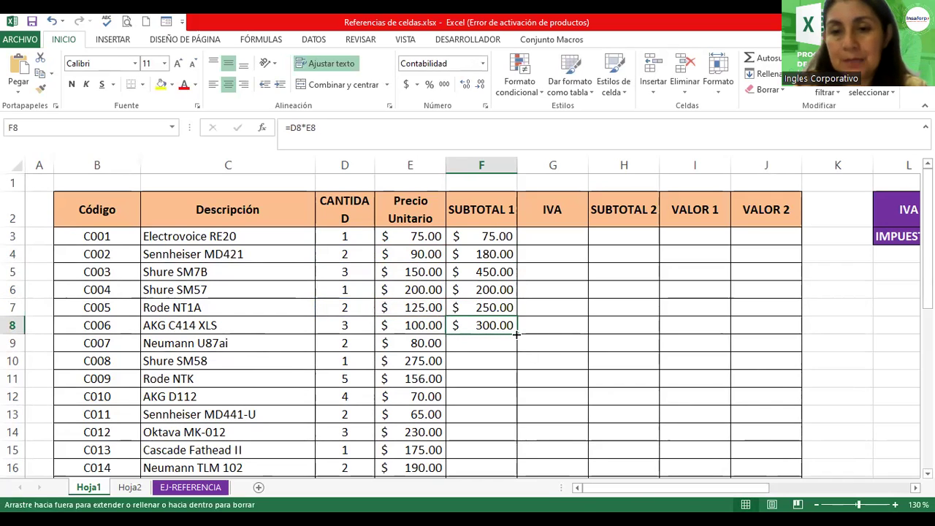
# - Fill the subtotal formula down to F17 and show F3's relative references =D3*E3
pyautogui.moveTo(517, 335); pyautogui.dragTo(517, 478)
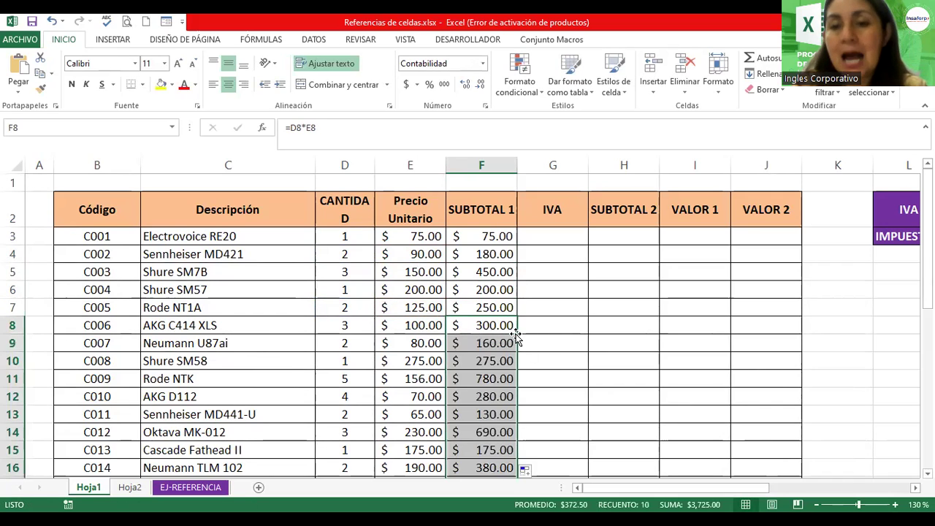
pyautogui.doubleClick(485, 230)
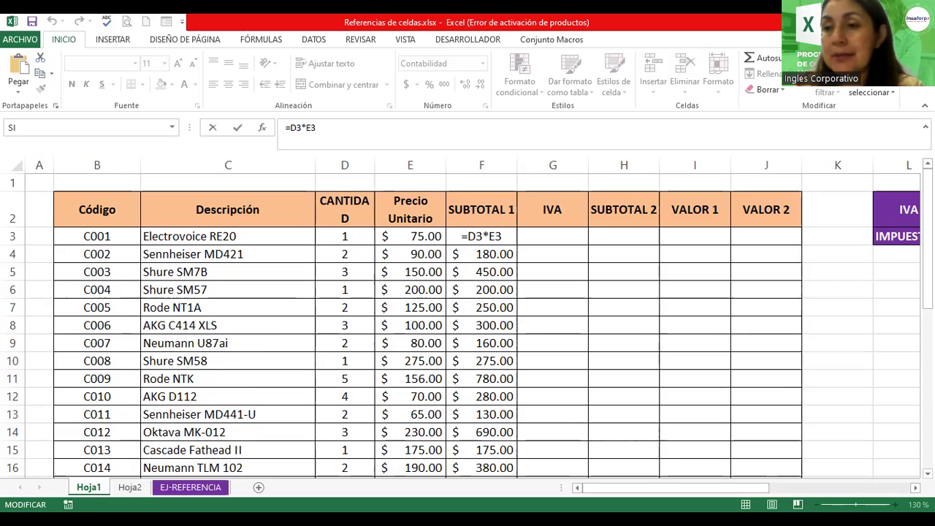
pyautogui.click(483, 236)
pyautogui.moveTo(928, 256)
pyautogui.mouseDown()
pyautogui.moveTo(928, 314)
pyautogui.moveTo(927, 295)
pyautogui.mouseUp()
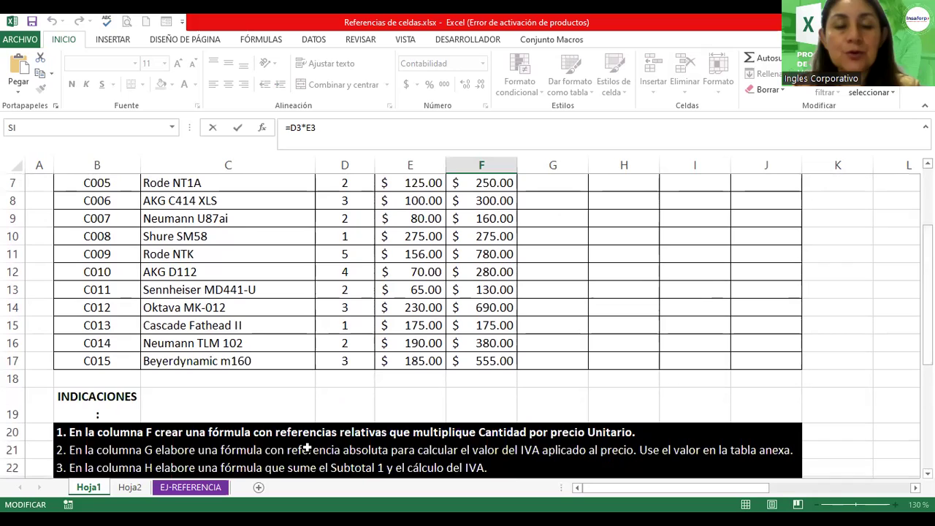
pyautogui.click(82, 450)
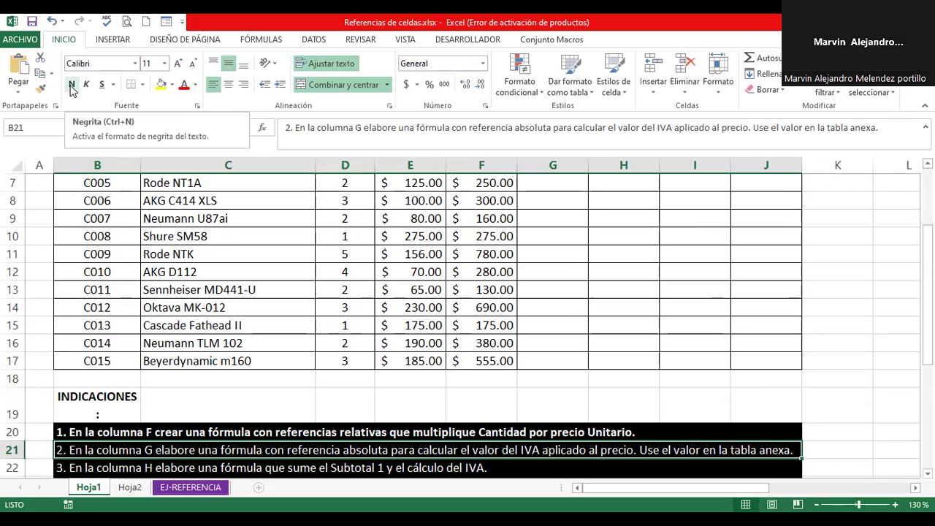
# - Bold the B21 instruction and bring the IVA 13% and IMPUESTO 1 7% rates into view
pyautogui.click(72, 86)
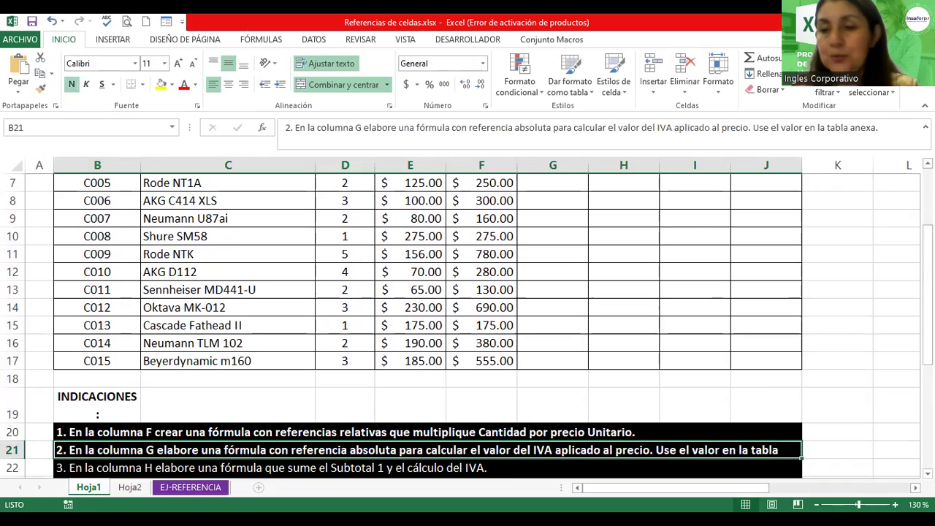
pyautogui.scroll(-2, 468, 292)
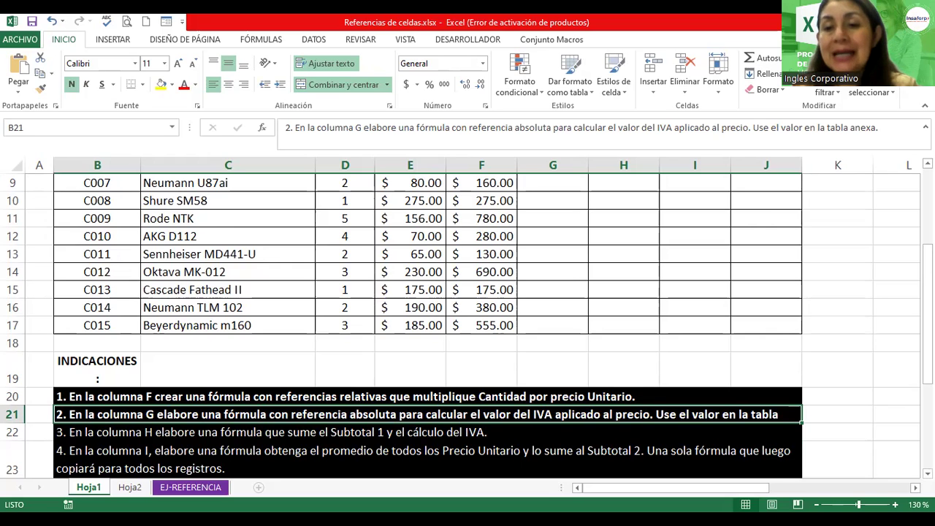
pyautogui.moveTo(926, 314); pyautogui.dragTo(926, 238)
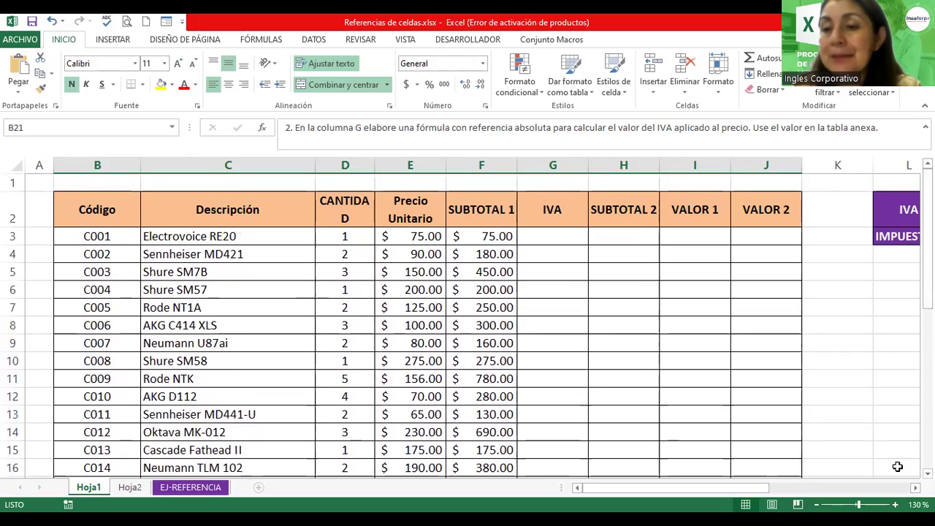
pyautogui.click(915, 487)
pyautogui.click(915, 487)
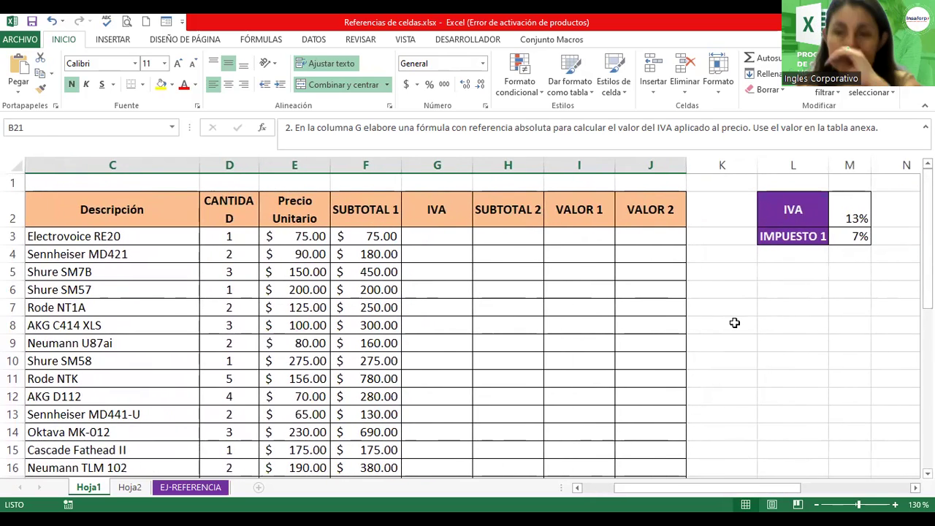
pyautogui.click(432, 232)
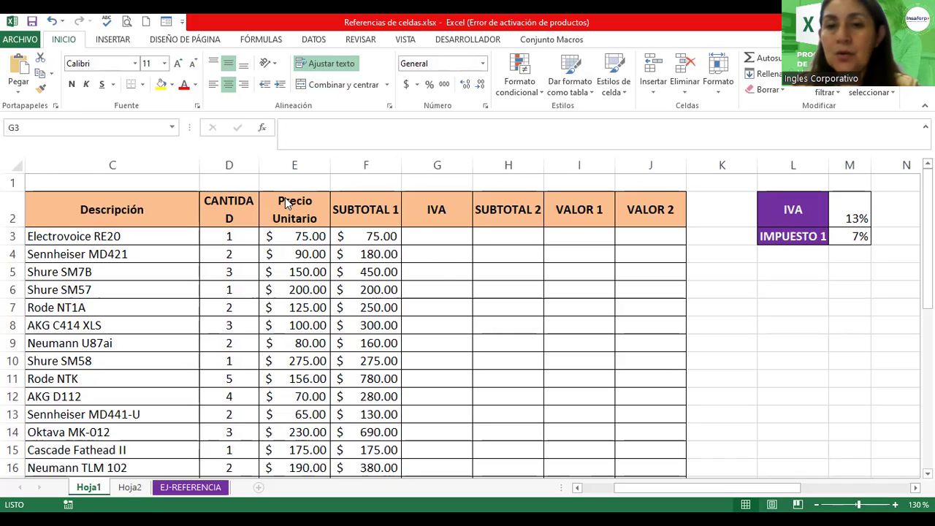
# - Begin G3's IVA formula as =M2, dismissing a formula error along the way
pyautogui.click(440, 239)
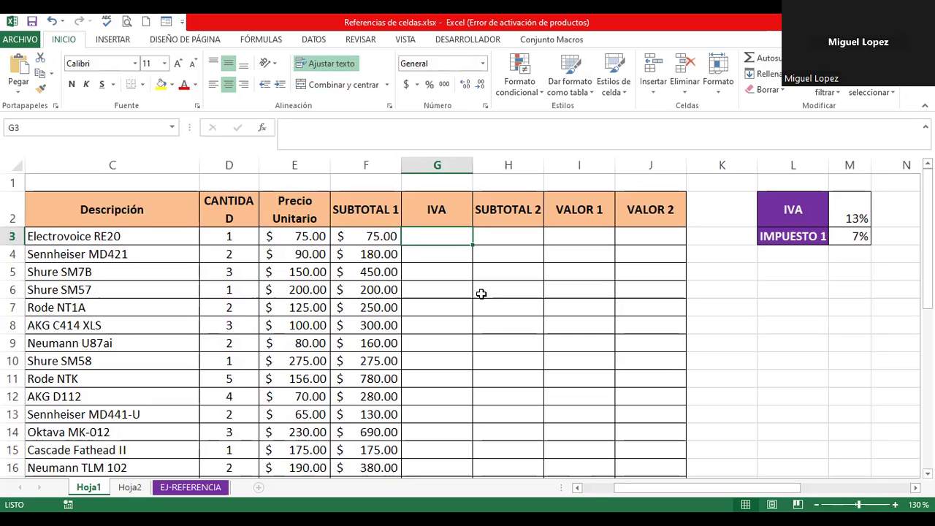
pyautogui.write('=')
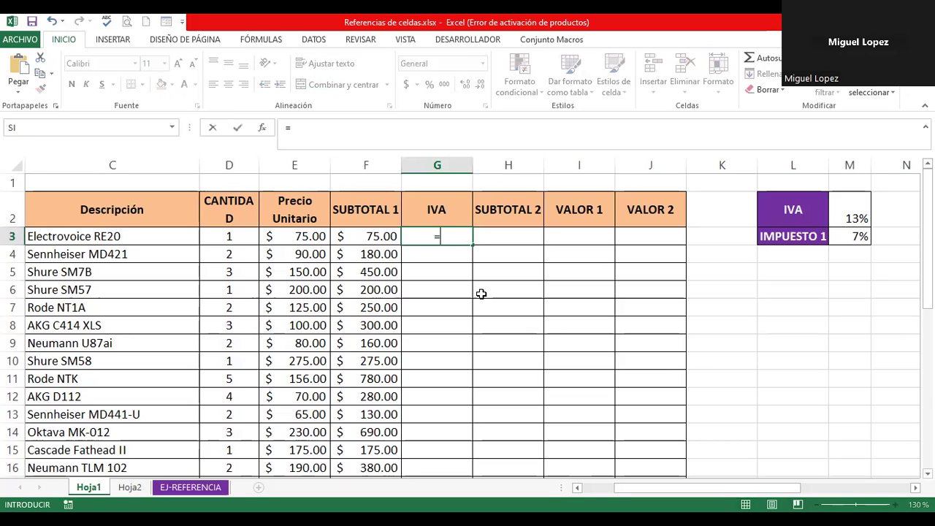
pyautogui.write('$')
pyautogui.click(849, 221)
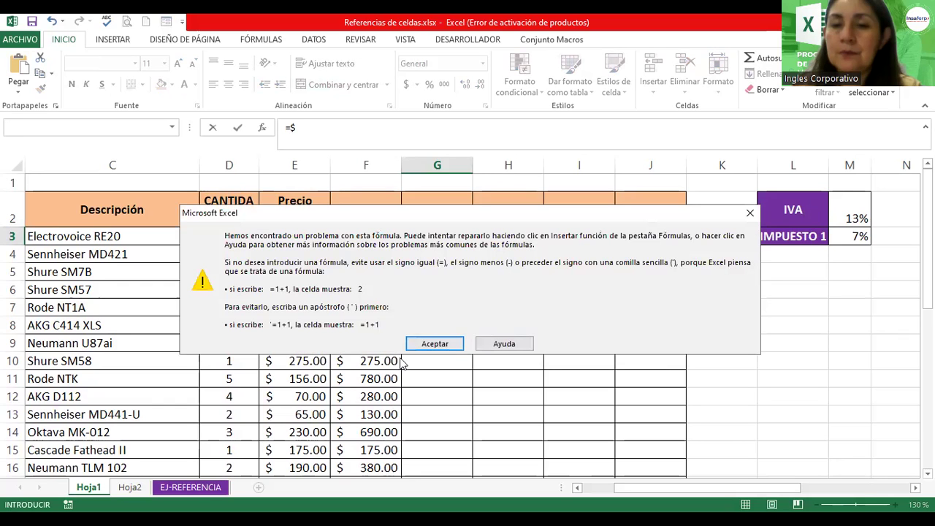
pyautogui.click(413, 342)
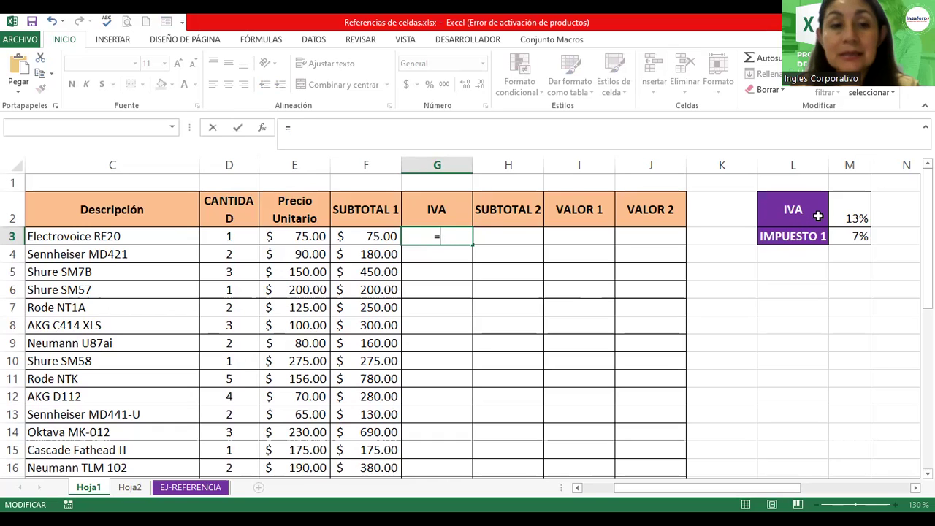
pyautogui.click(853, 218)
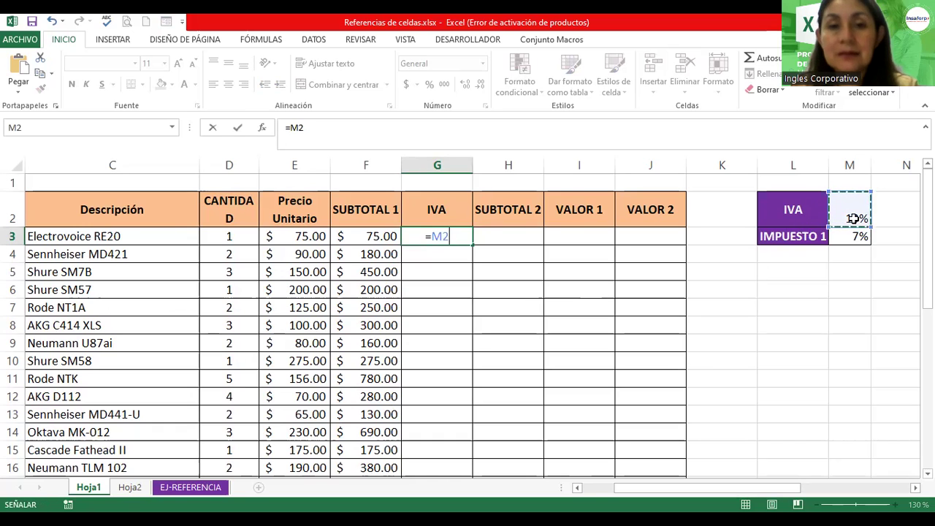
# - Lock M2 with F4 and finish G3 as =$M$2*F3, giving $9.75
pyautogui.press('F2')
pyautogui.press('Left')
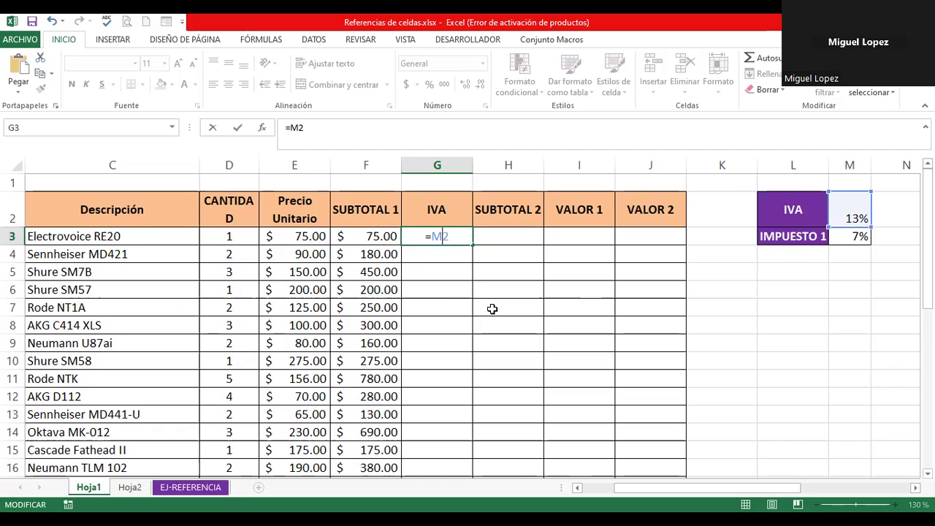
pyautogui.press('F4')
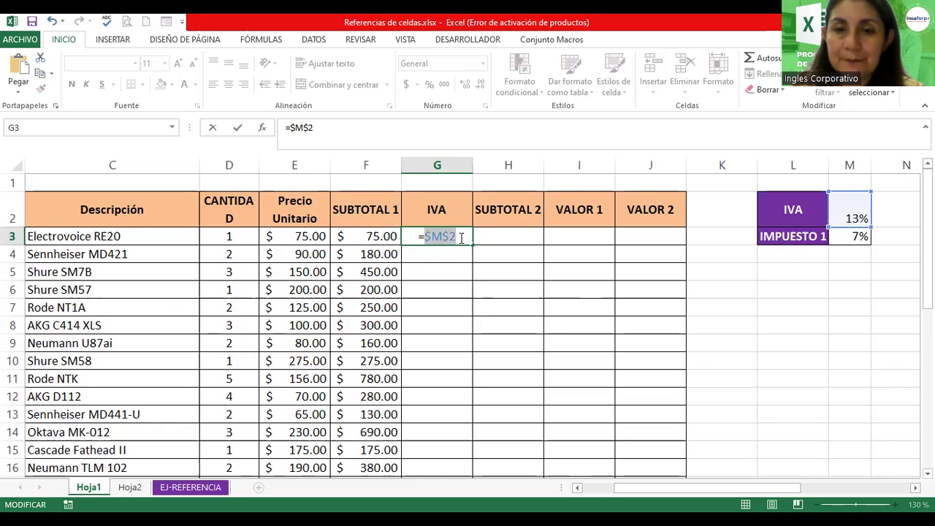
pyautogui.write('*')
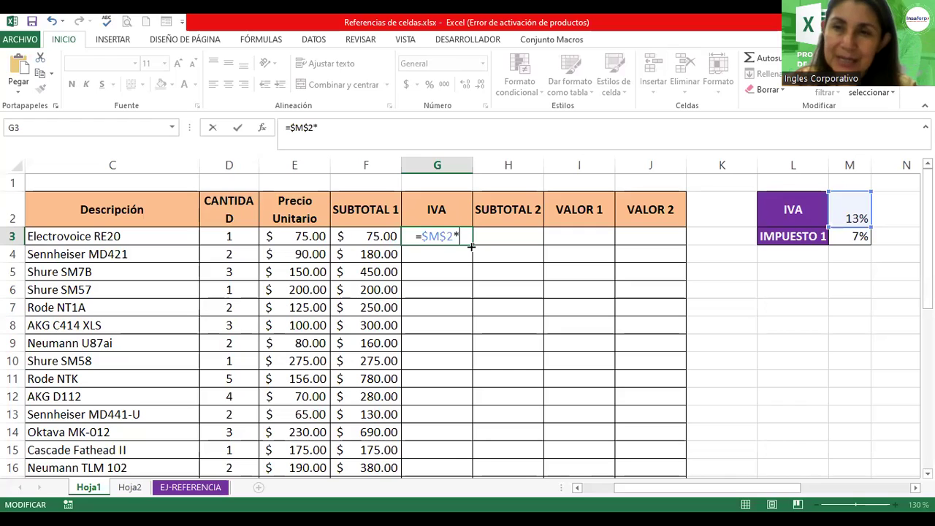
pyautogui.click(357, 236)
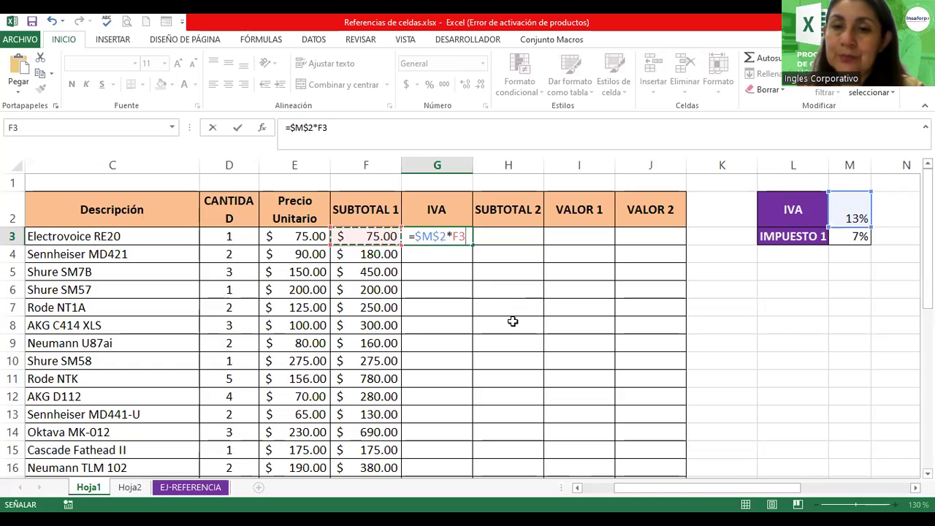
pyautogui.press('Return')
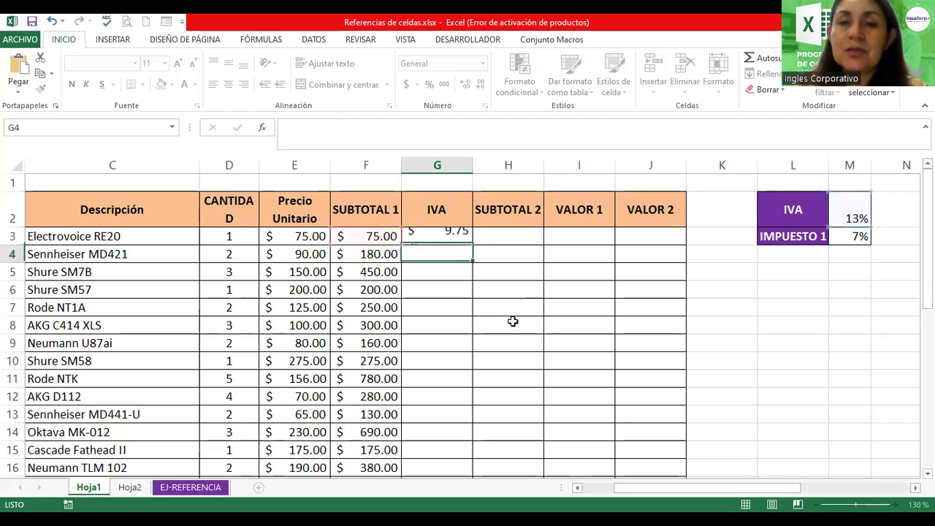
# - Fill G3's IVA formula down the product rows
pyautogui.click(457, 241)
pyautogui.moveTo(473, 248); pyautogui.dragTo(485, 473)
pyautogui.moveTo(737, 487); pyautogui.dragTo(785, 482)
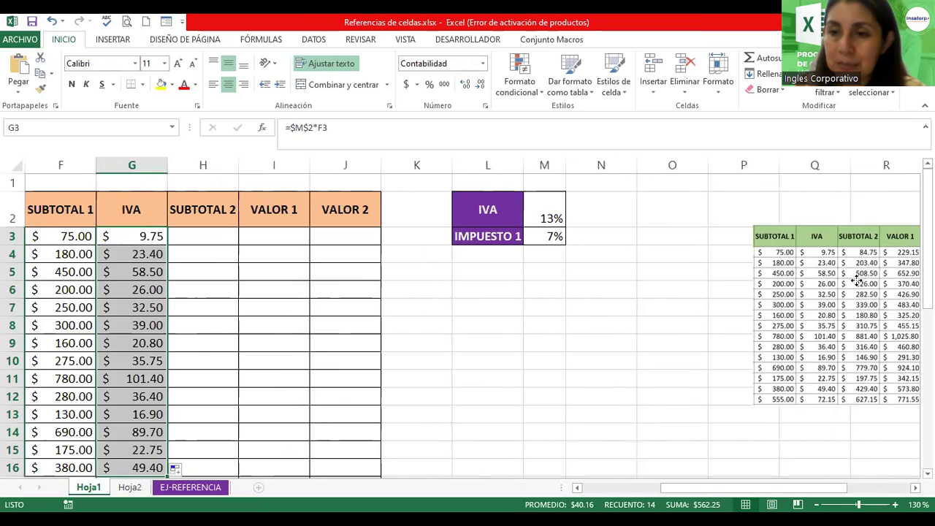
# - Move the answer-key picture beside the table under the rates and check G7's =$M$2*F7
pyautogui.moveTo(856, 280); pyautogui.dragTo(513, 340)
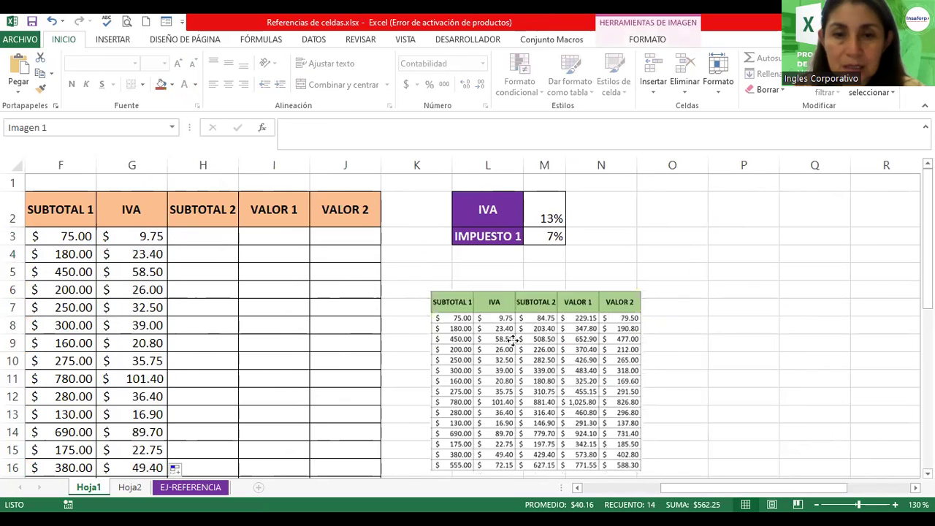
pyautogui.moveTo(513, 340); pyautogui.dragTo(476, 304)
pyautogui.moveTo(714, 487); pyautogui.dragTo(653, 489)
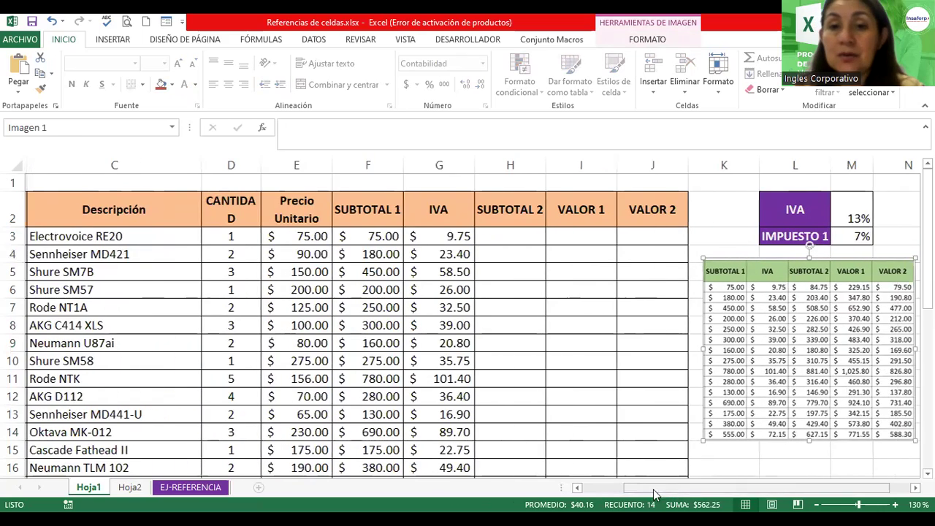
pyautogui.click(417, 305)
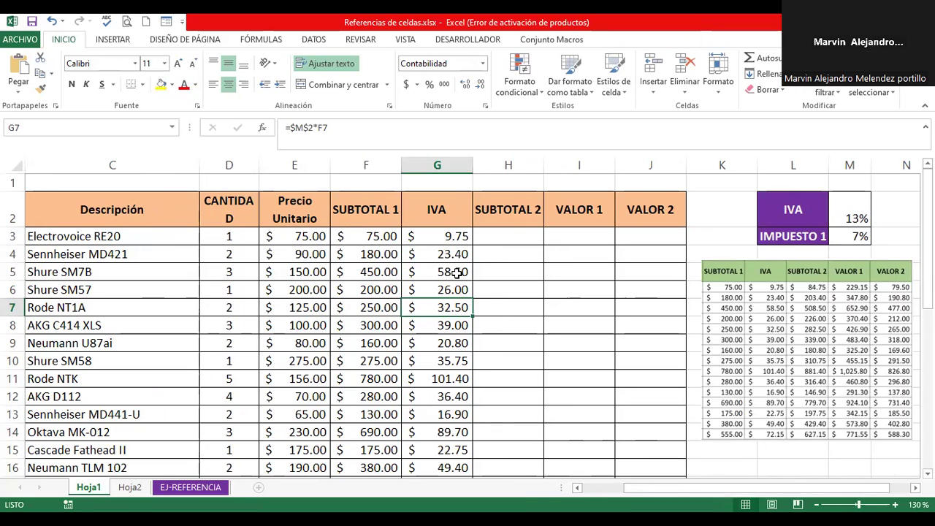
# - Review G3's formula =$M$2*F3, highlighting the absolute $M$2 reference, and commit it unchanged
pyautogui.click(439, 240)
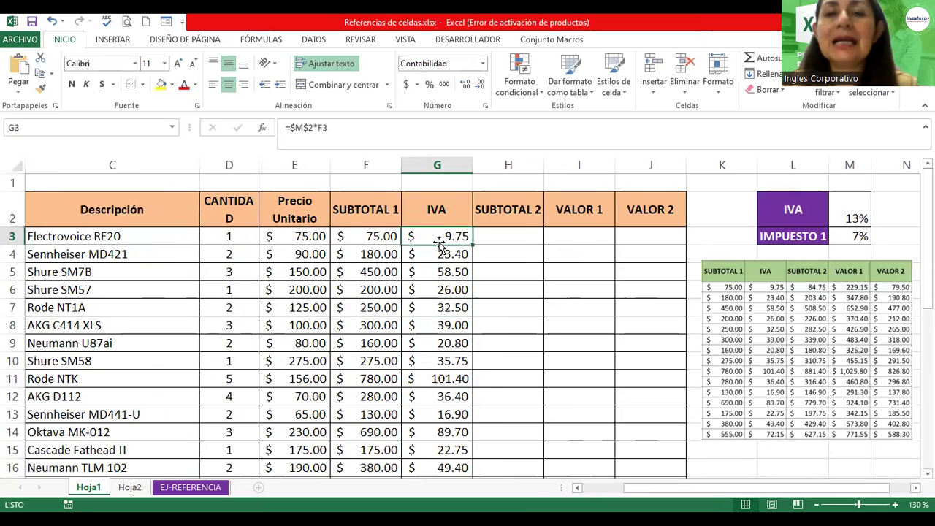
pyautogui.doubleClick(433, 235)
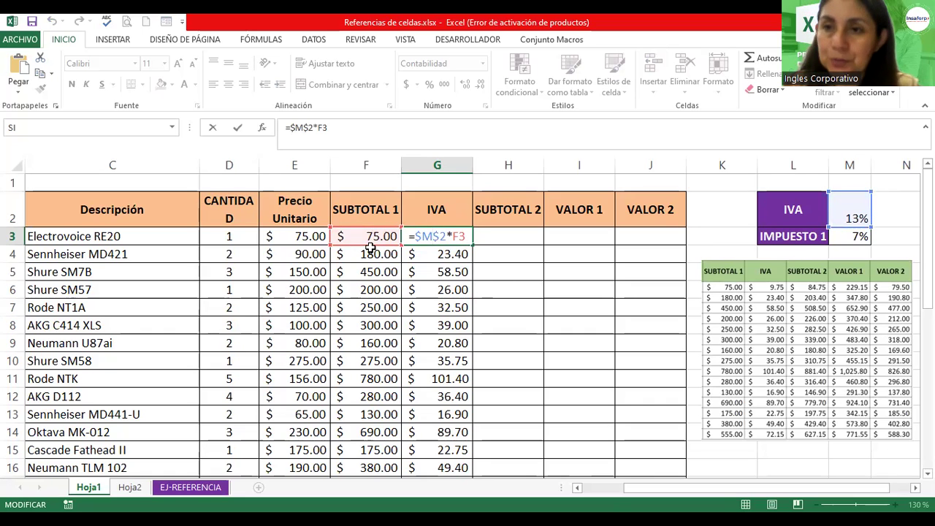
pyautogui.moveTo(448, 234); pyautogui.dragTo(418, 236)
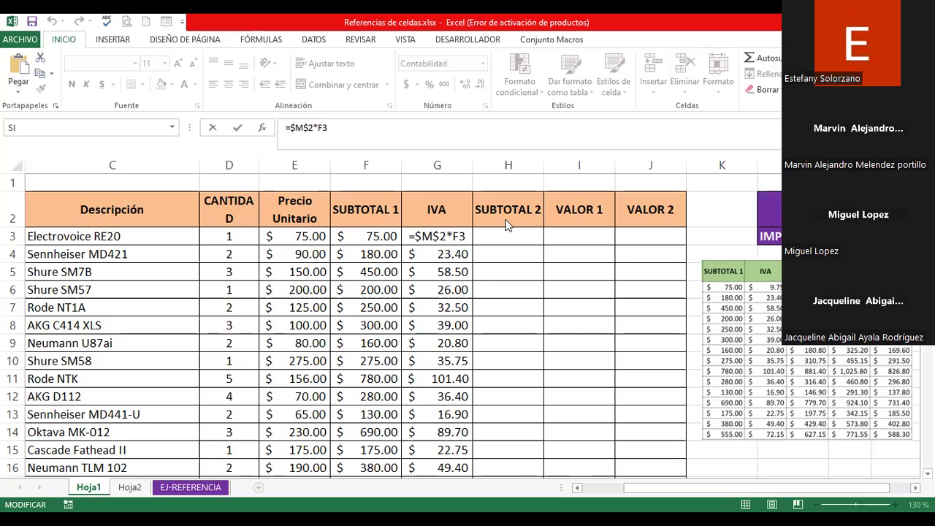
pyautogui.moveTo(414, 235); pyautogui.dragTo(457, 241)
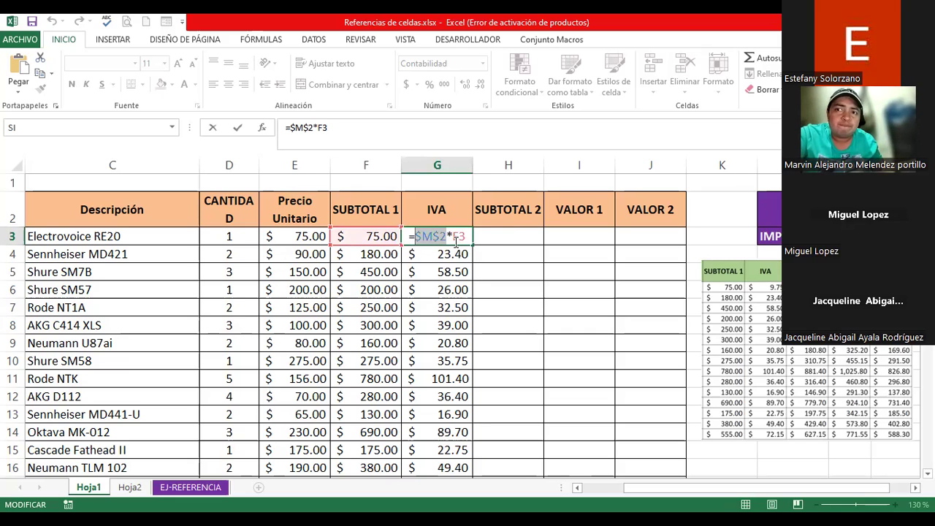
pyautogui.click(465, 236)
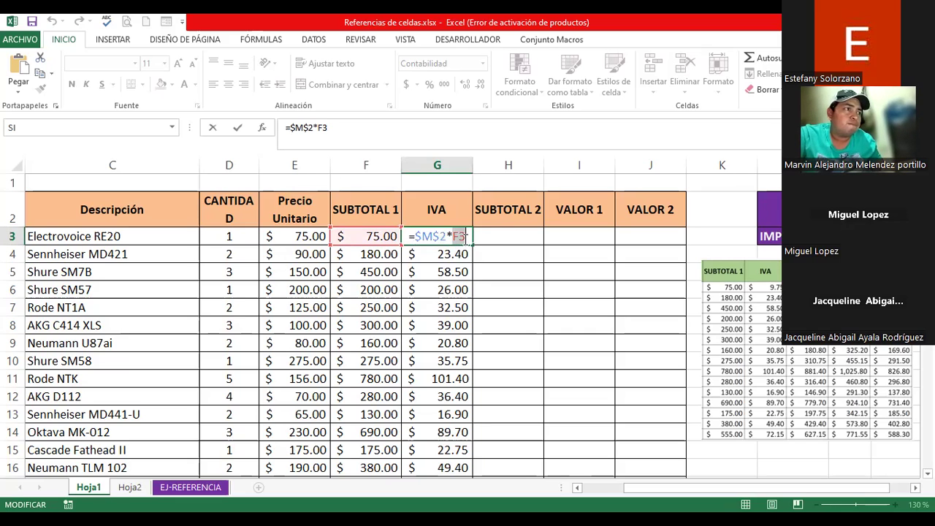
pyautogui.press('Return')
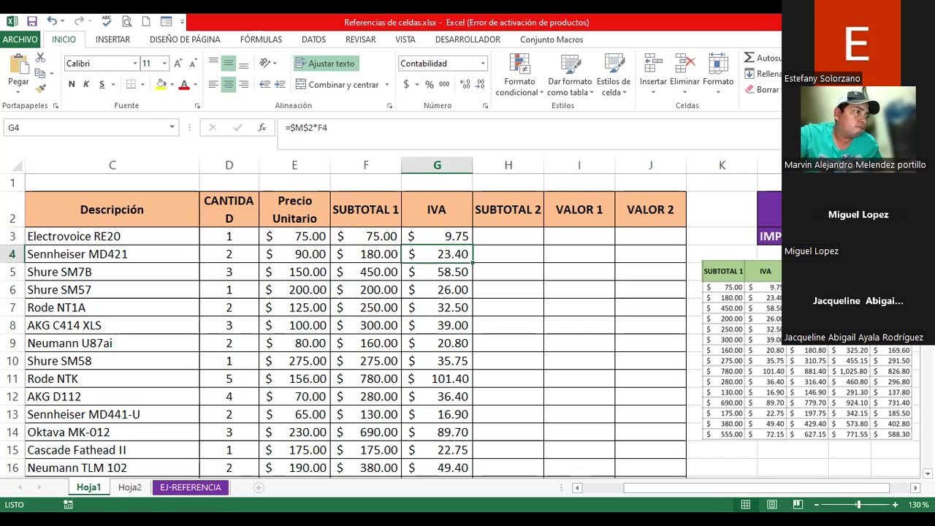
pyautogui.scroll(-2, 467, 326)
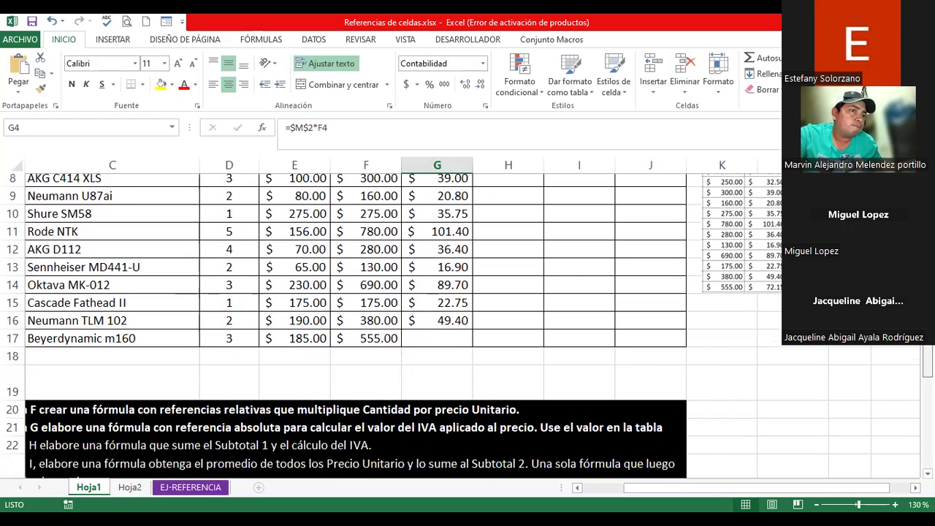
# - Make instruction 3 in merged cell B22 bold
pyautogui.moveTo(788, 487); pyautogui.dragTo(751, 495)
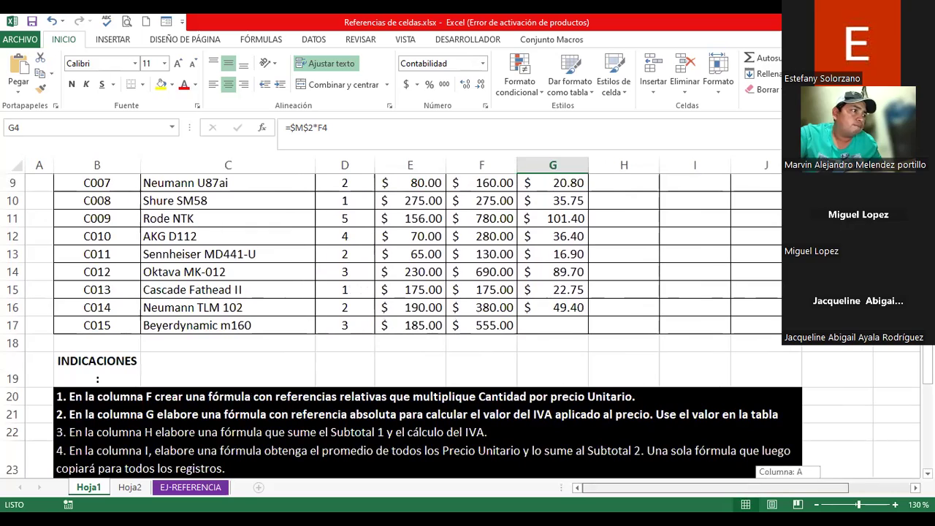
pyautogui.click(81, 432)
pyautogui.click(71, 85)
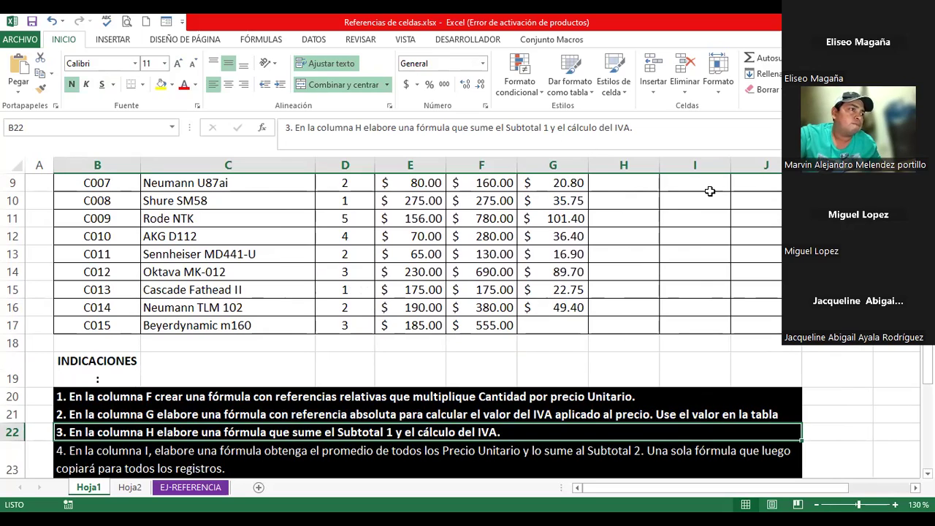
# - Move back into the table to cell H3 under Subtotal 2
pyautogui.click(672, 207)
pyautogui.press('Up')
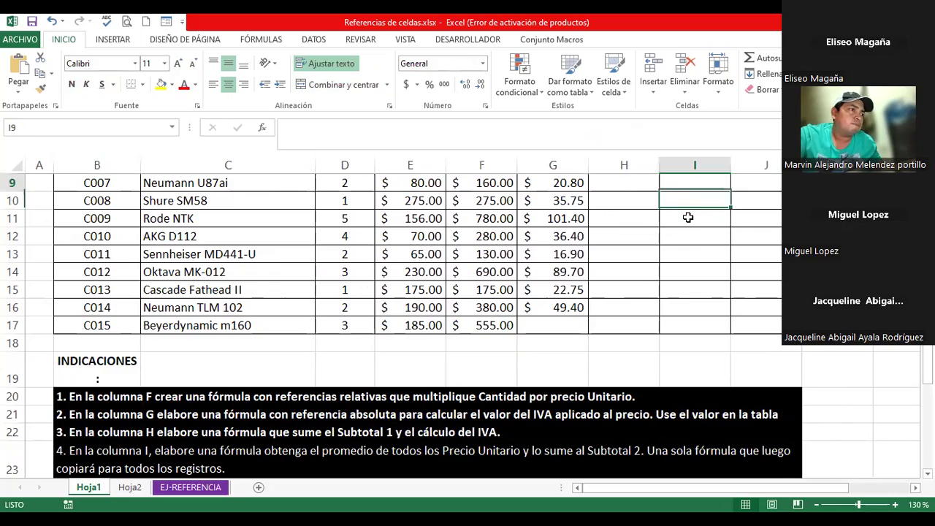
pyautogui.press('Up')
pyautogui.press('Up')
pyautogui.press('Up')
pyautogui.press('Up')
pyautogui.press('Up')
pyautogui.press('Up')
pyautogui.press('Up')
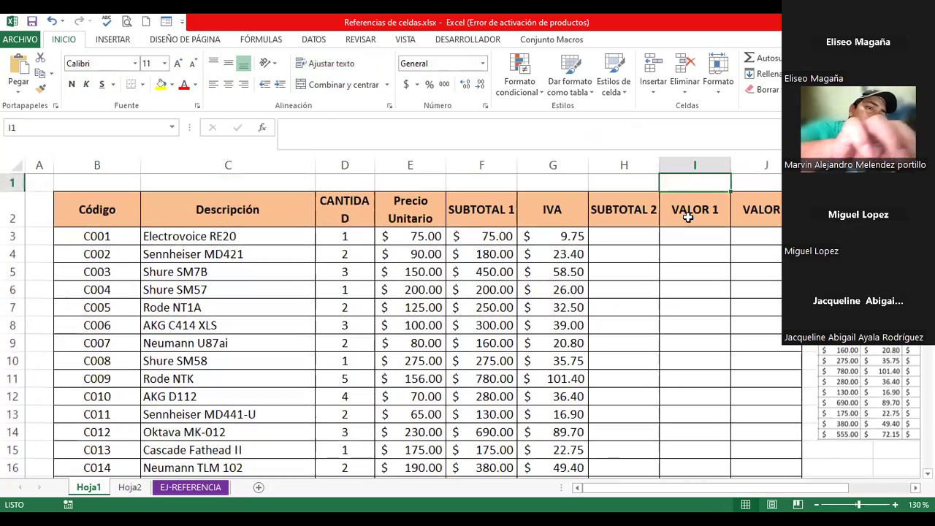
pyautogui.press('Down')
pyautogui.press('Left')
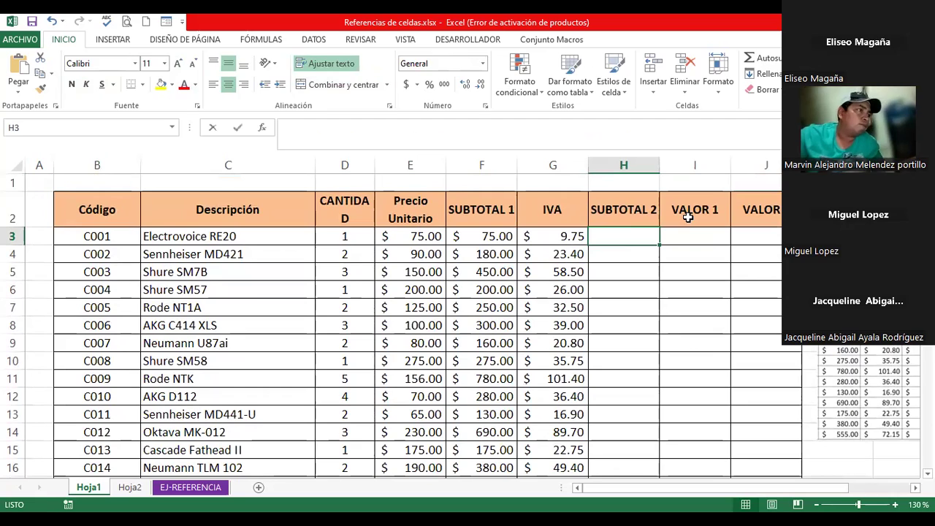
# - Enter =F3+G3 in H3 to add Subtotal 1 and IVA
pyautogui.write('=')
pyautogui.click(498, 236)
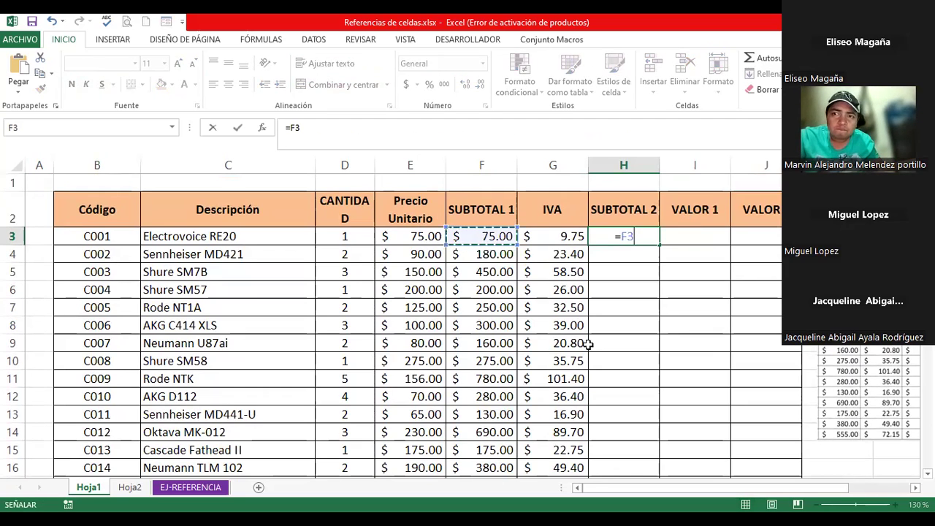
pyautogui.write('*')
pyautogui.press('BackSpace')
pyautogui.write('+')
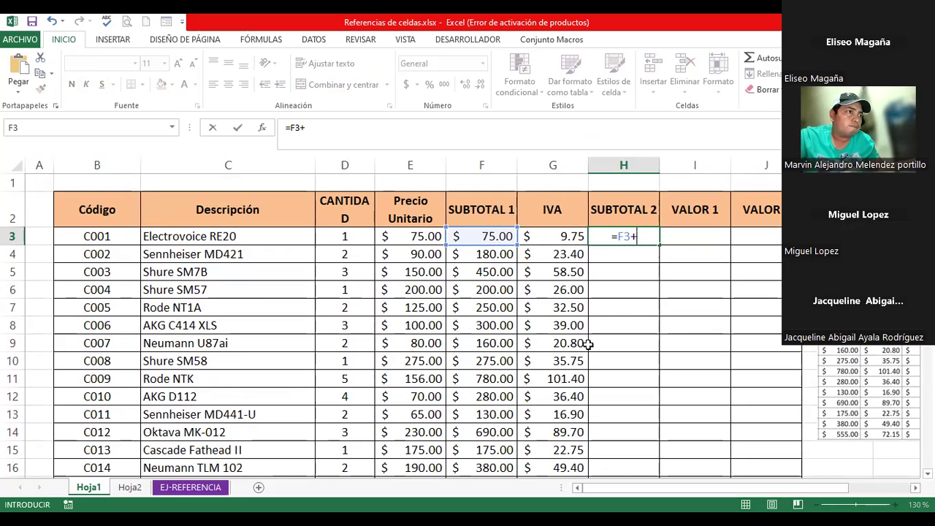
pyautogui.click(548, 236)
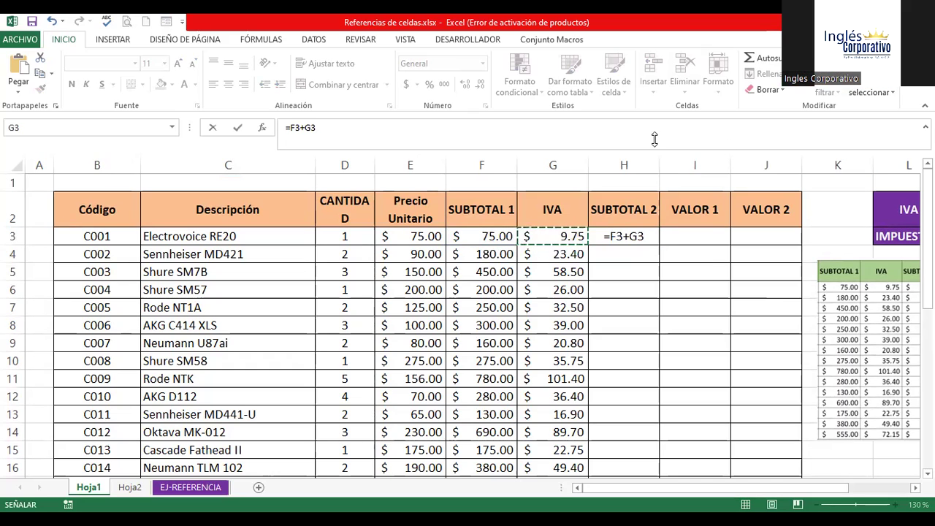
pyautogui.doubleClick(657, 236)
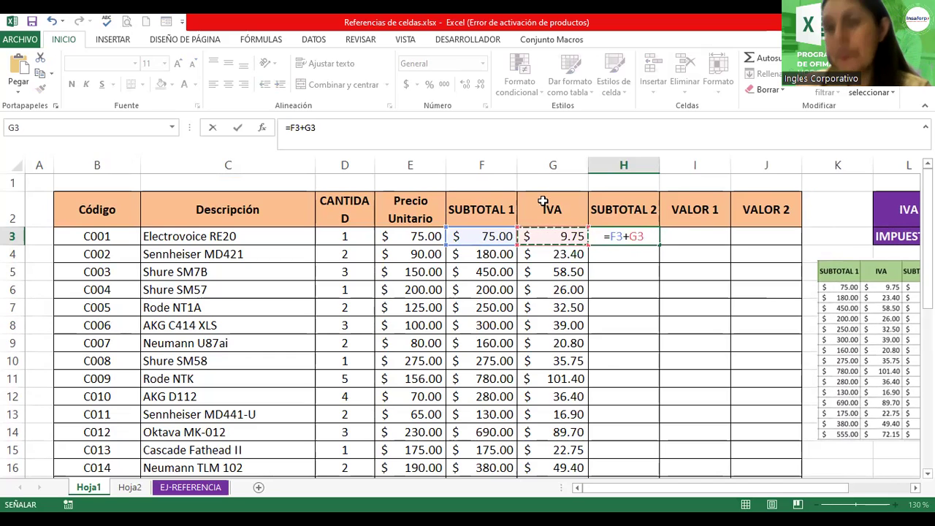
pyautogui.press('Return')
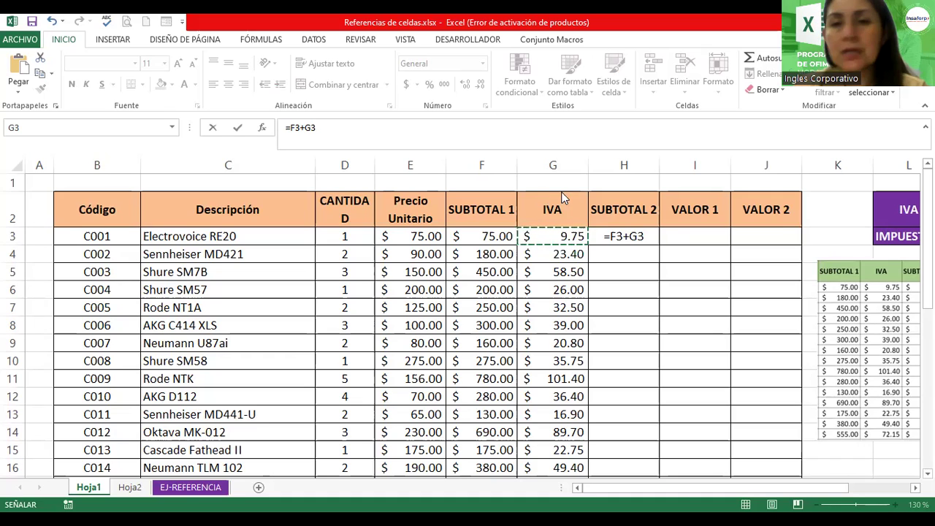
# - Reopen H3's =F3+G3 formula to show its cell references
pyautogui.doubleClick(653, 236)
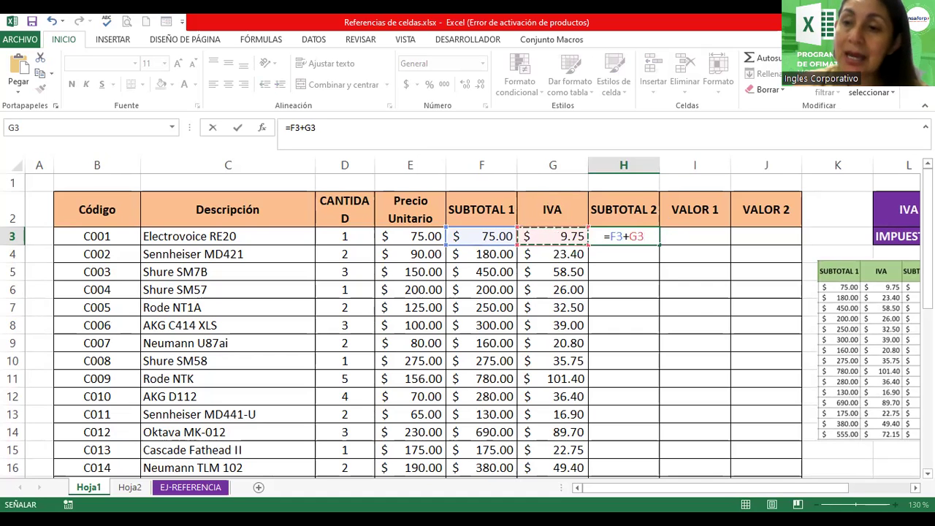
pyautogui.moveTo(927, 182); pyautogui.dragTo(927, 263)
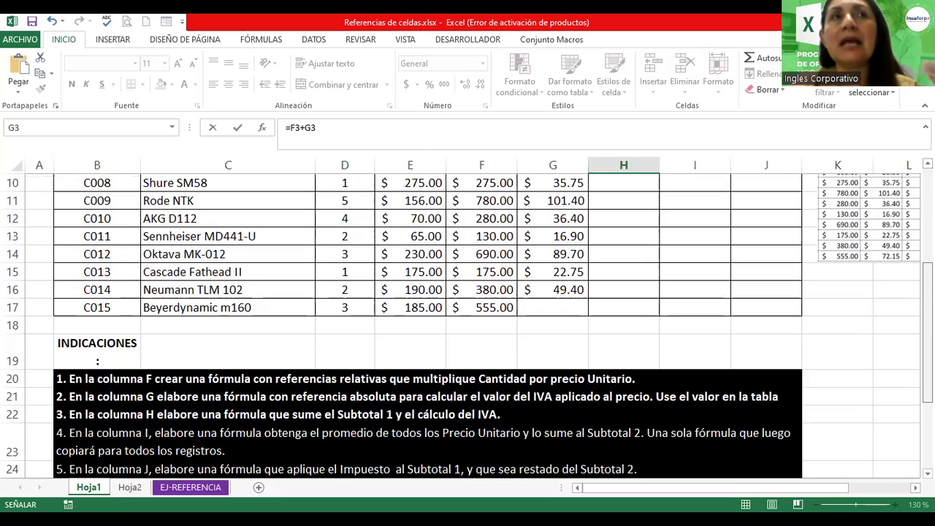
pyautogui.moveTo(926, 262); pyautogui.dragTo(926, 264)
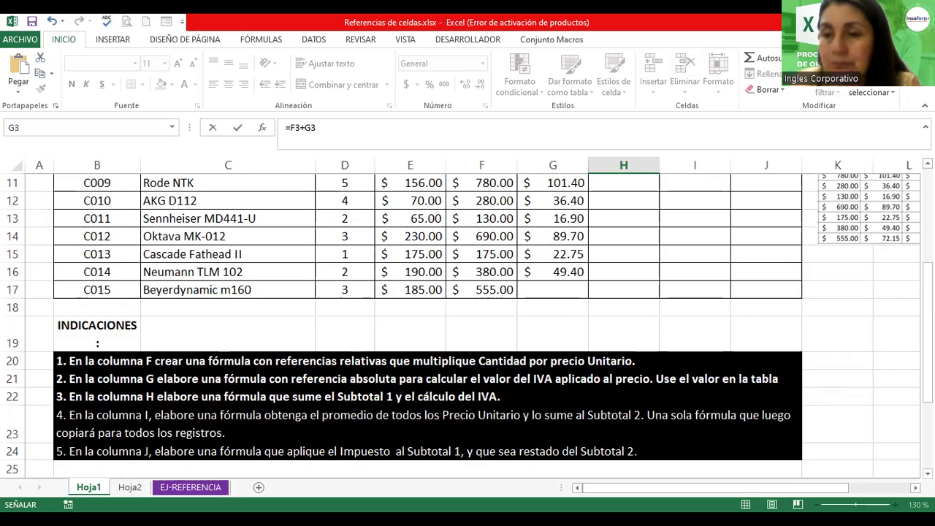
pyautogui.moveTo(926, 332); pyautogui.dragTo(927, 263)
pyautogui.moveTo(926, 336); pyautogui.dragTo(927, 314)
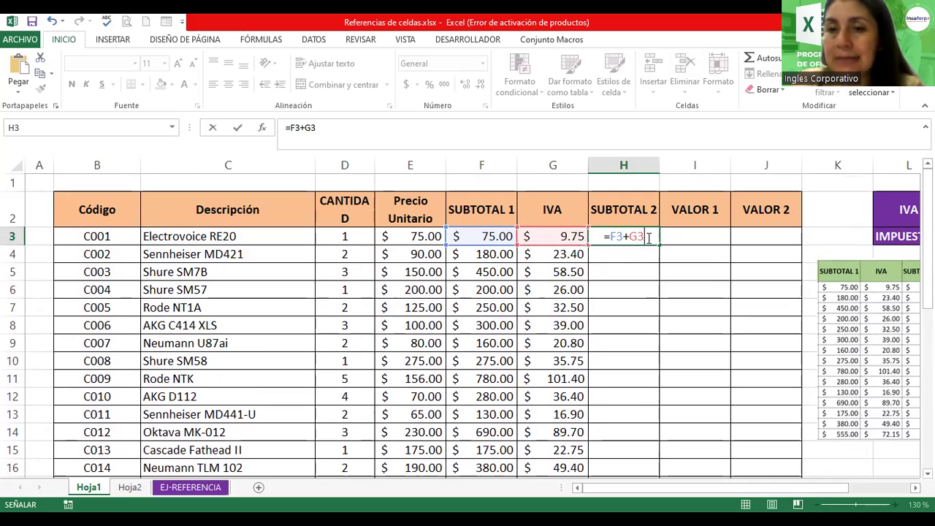
pyautogui.click(648, 237)
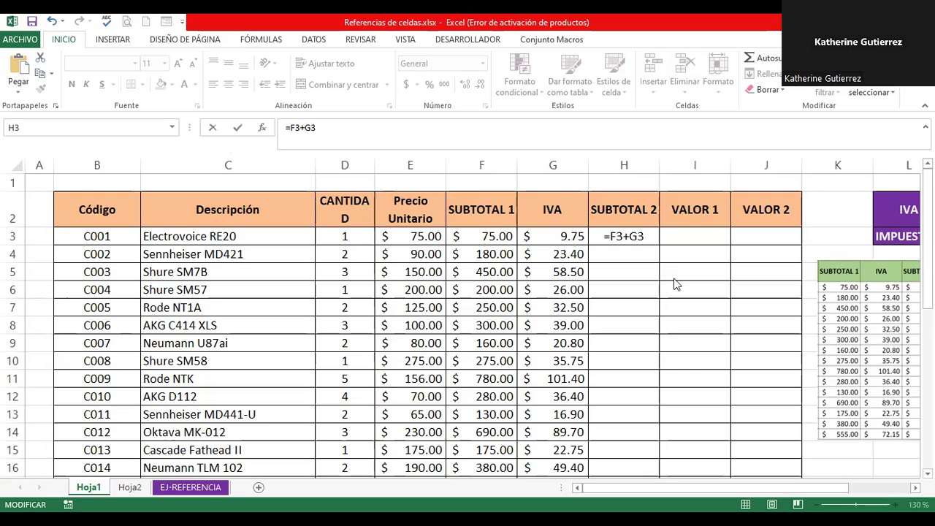
# - Confirm H3 and fill the Subtotal 2 formula down to H16 ($84.75 to $429.40)
pyautogui.press('Return')
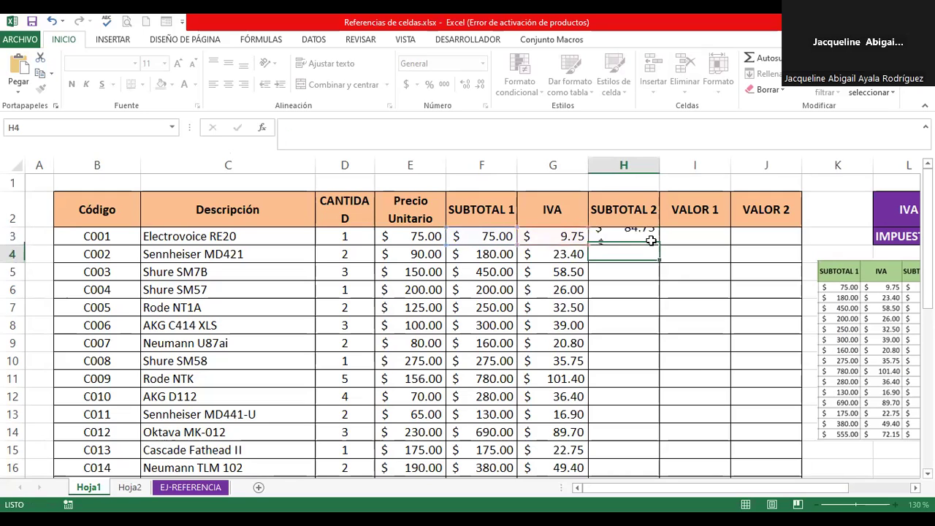
pyautogui.click(649, 239)
pyautogui.moveTo(658, 245); pyautogui.dragTo(656, 474)
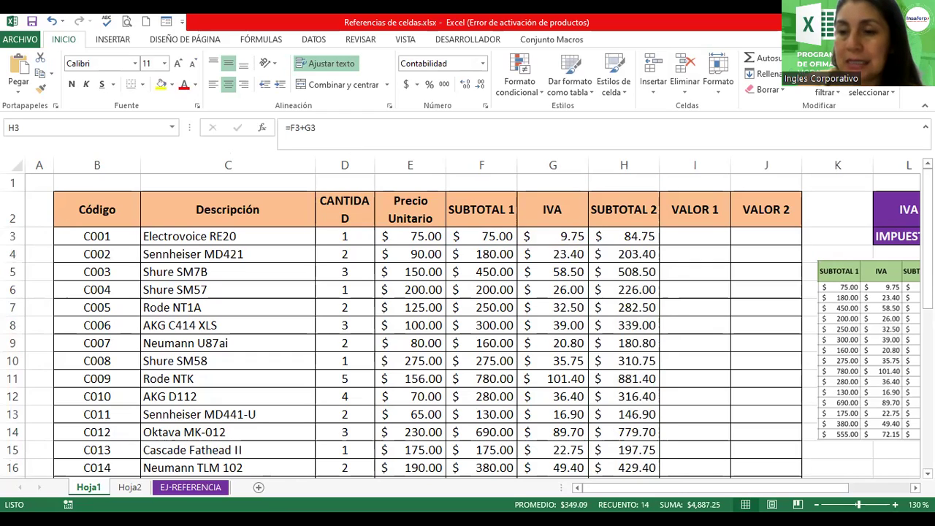
pyautogui.click(926, 292)
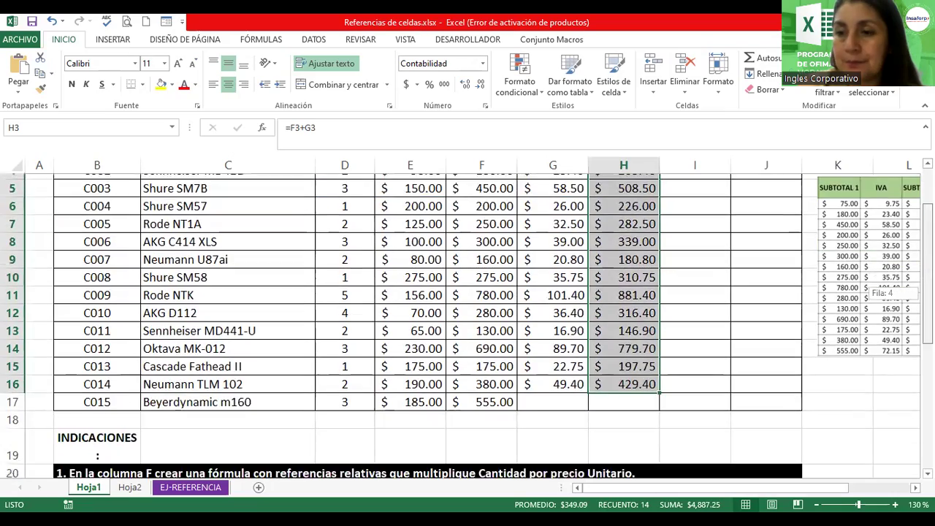
pyautogui.moveTo(926, 292); pyautogui.dragTo(926, 312)
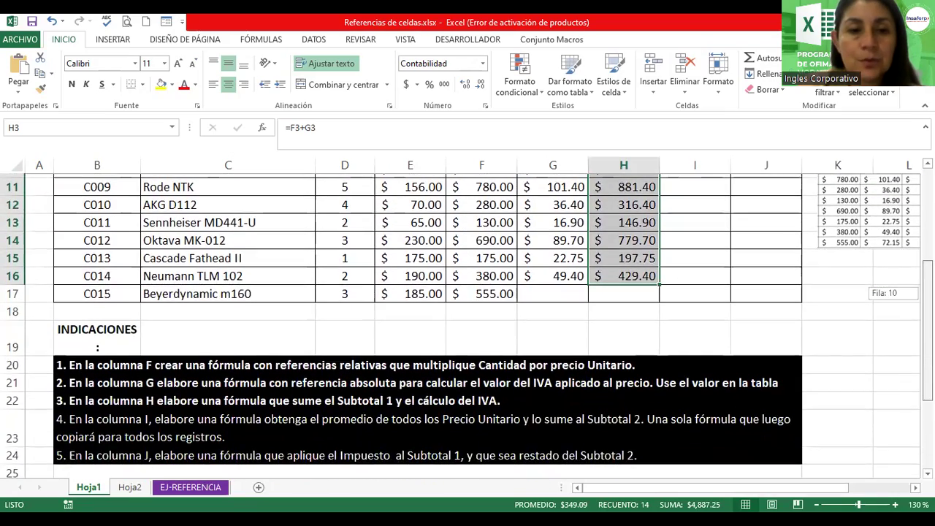
# - Make instruction 4 in row 23 bold
pyautogui.click(80, 416)
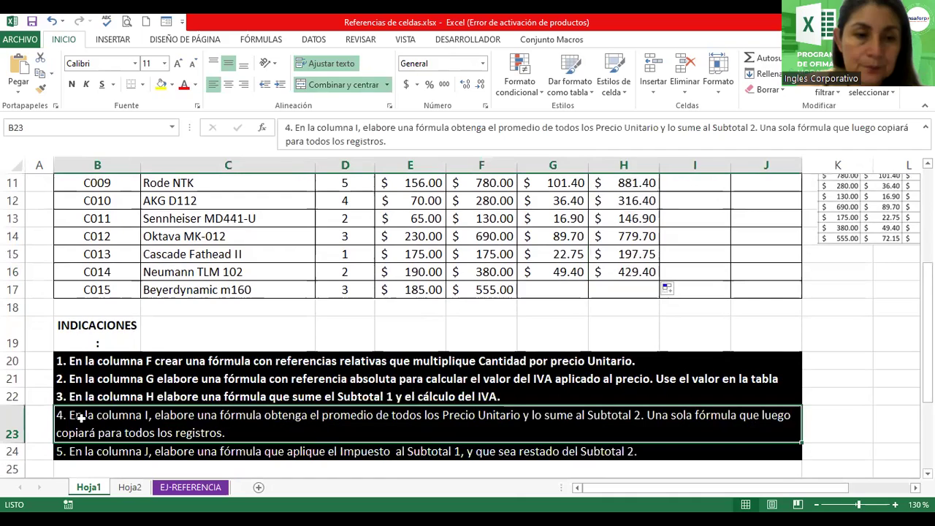
pyautogui.click(72, 85)
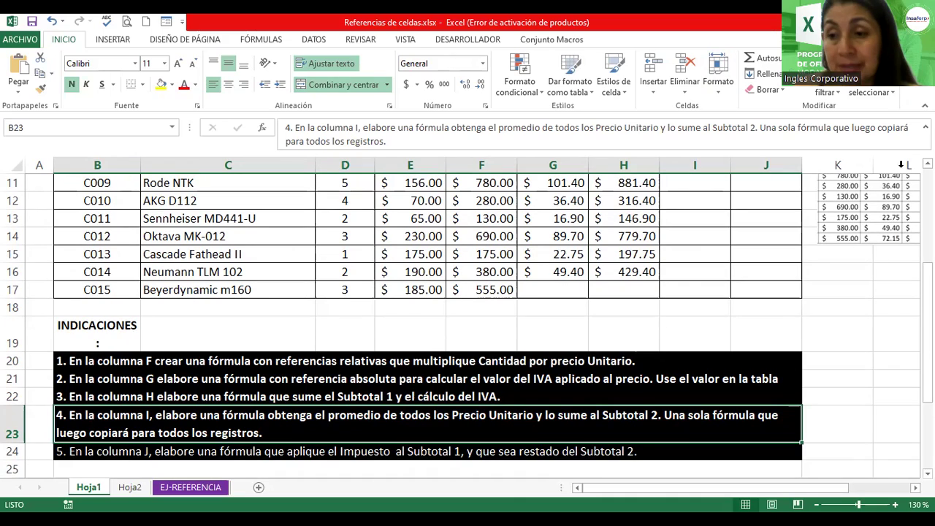
pyautogui.moveTo(928, 332); pyautogui.dragTo(910, 254)
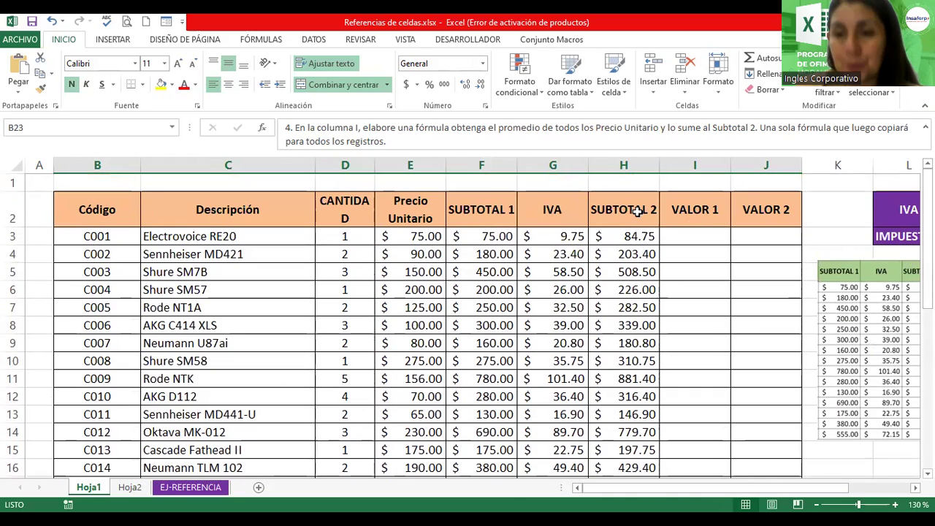
pyautogui.moveTo(926, 219)
pyautogui.mouseDown()
pyautogui.moveTo(926, 263)
pyautogui.moveTo(926, 172)
pyautogui.mouseUp()
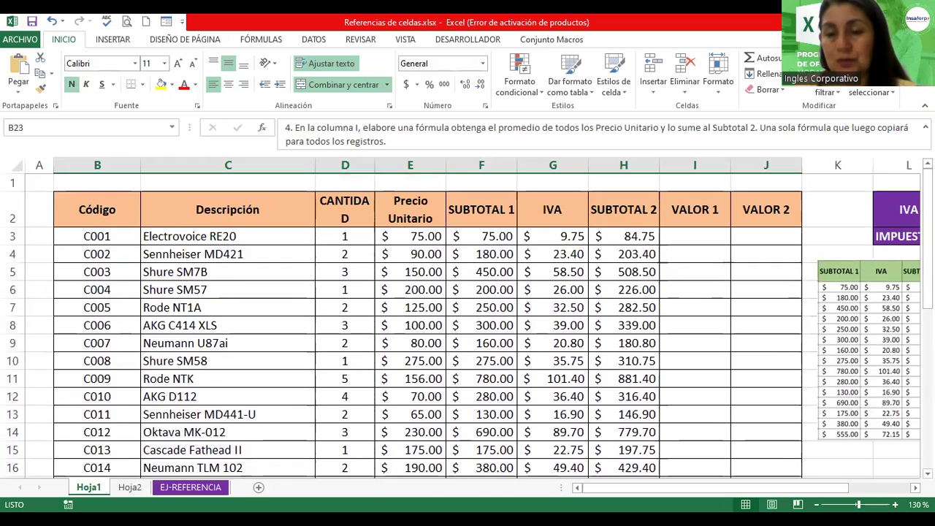
# - Start I3's formula as =promedio(E3:E17), averaging the unit prices
pyautogui.click(687, 235)
pyautogui.write('=')
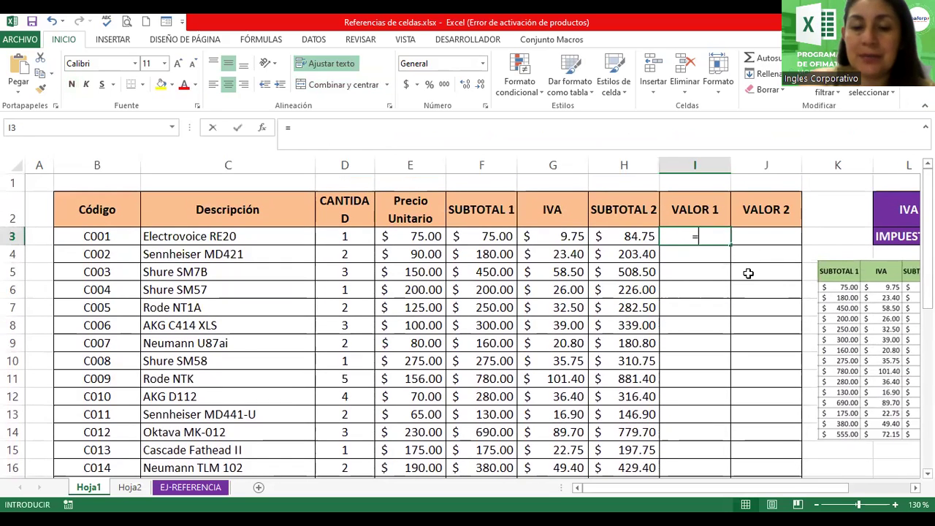
pyautogui.write('pt')
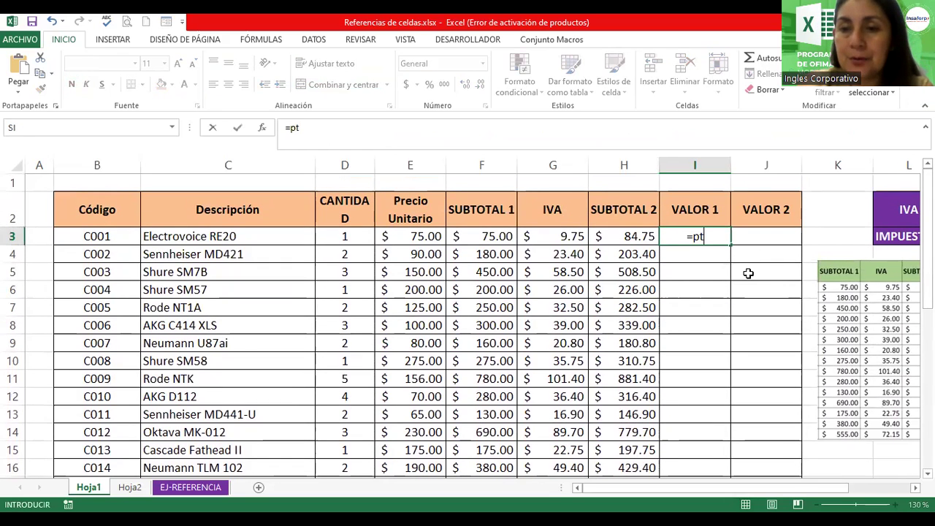
pyautogui.press('BackSpace')
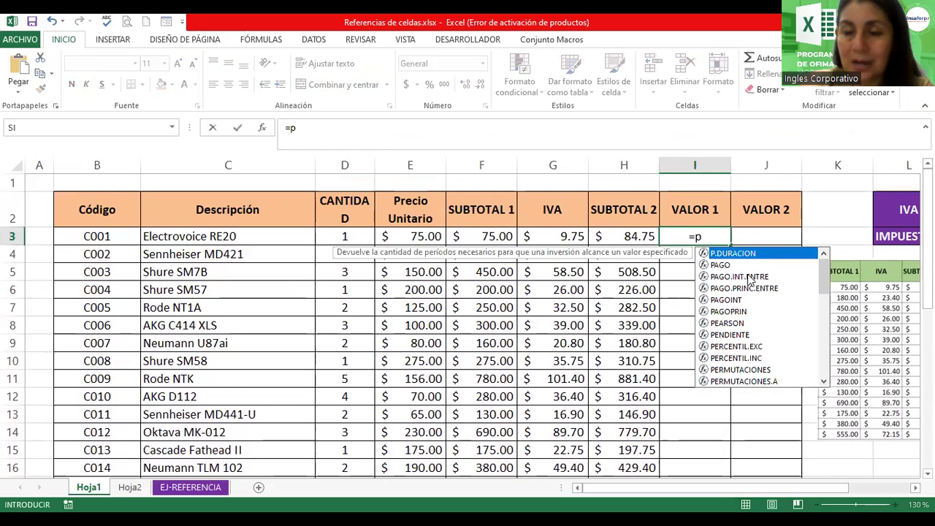
pyautogui.write('romedio(')
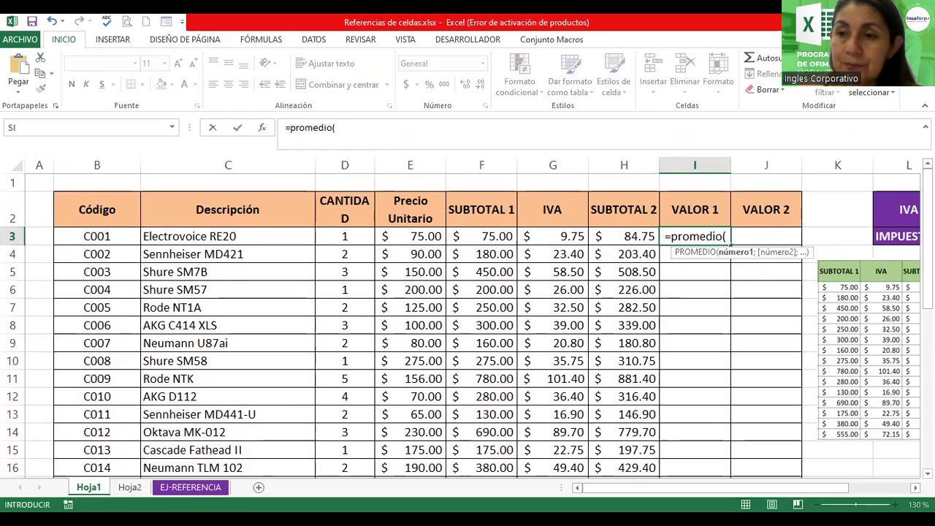
pyautogui.moveTo(928, 212); pyautogui.dragTo(927, 220)
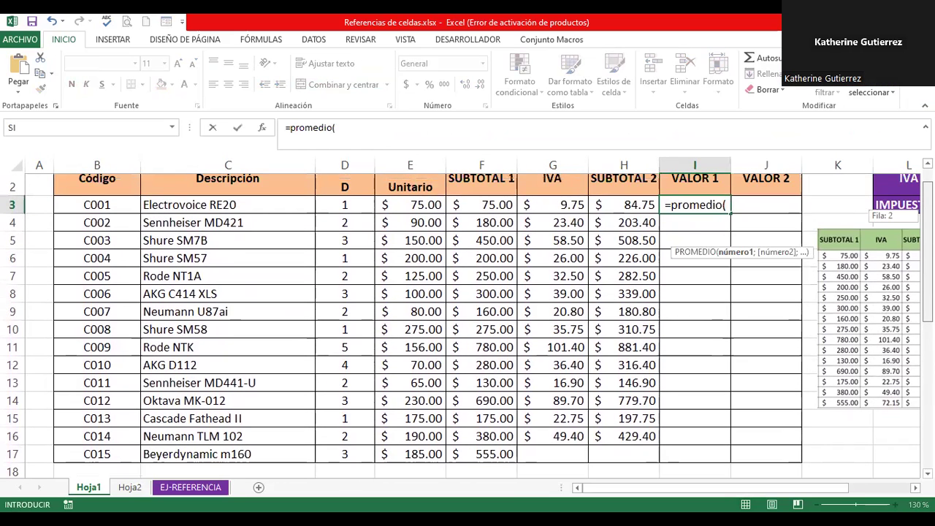
pyautogui.click(410, 219)
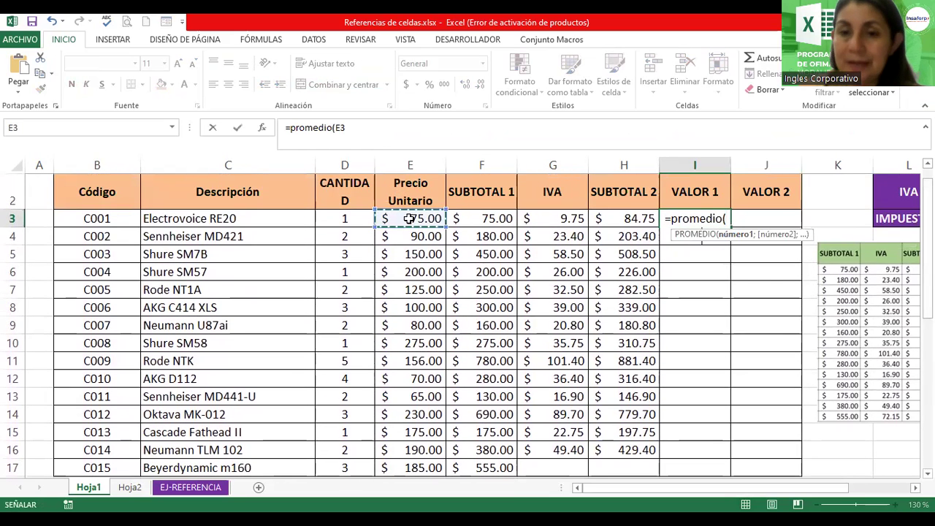
pyautogui.moveTo(411, 218); pyautogui.dragTo(410, 237)
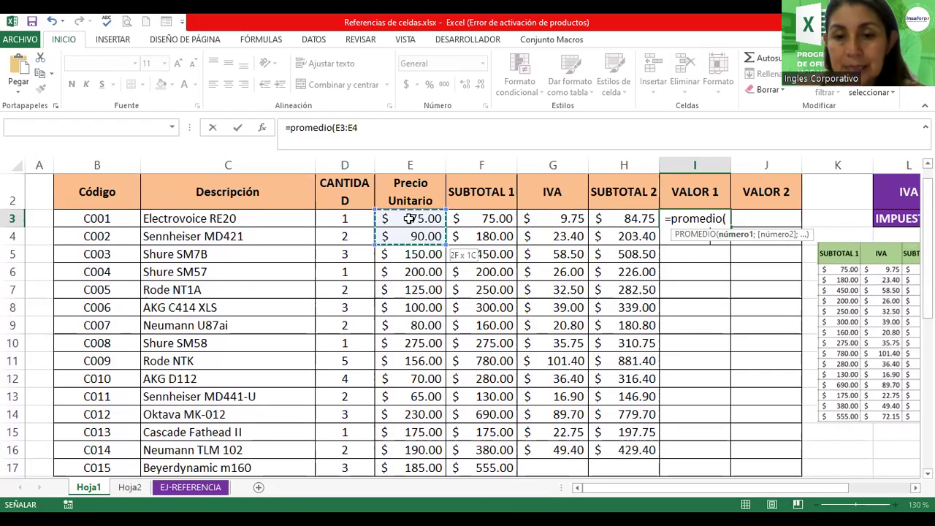
pyautogui.hotkey('ctrl', 'shift', 'Down')
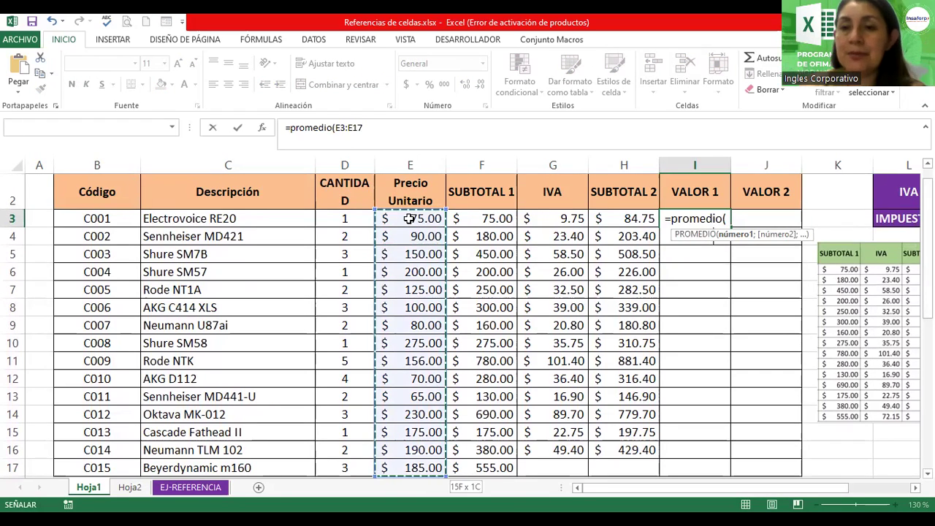
pyautogui.click(727, 218)
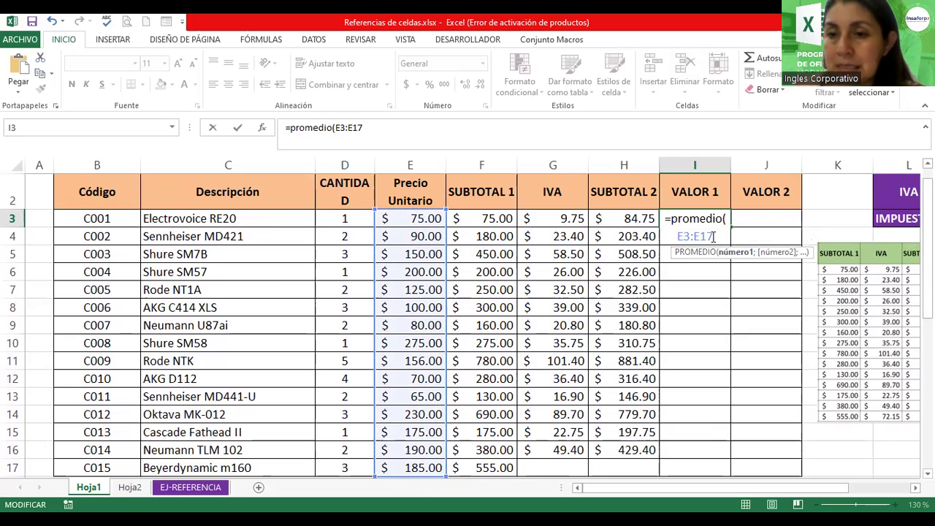
pyautogui.write(')')
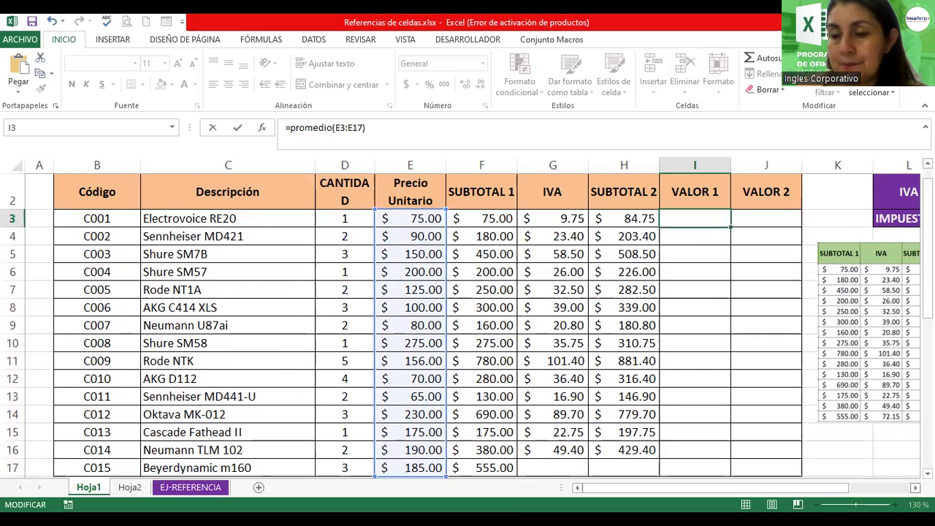
# - Add +H3 to the formula and confirm it, giving $229.15
pyautogui.click(915, 488)
pyautogui.click(915, 488)
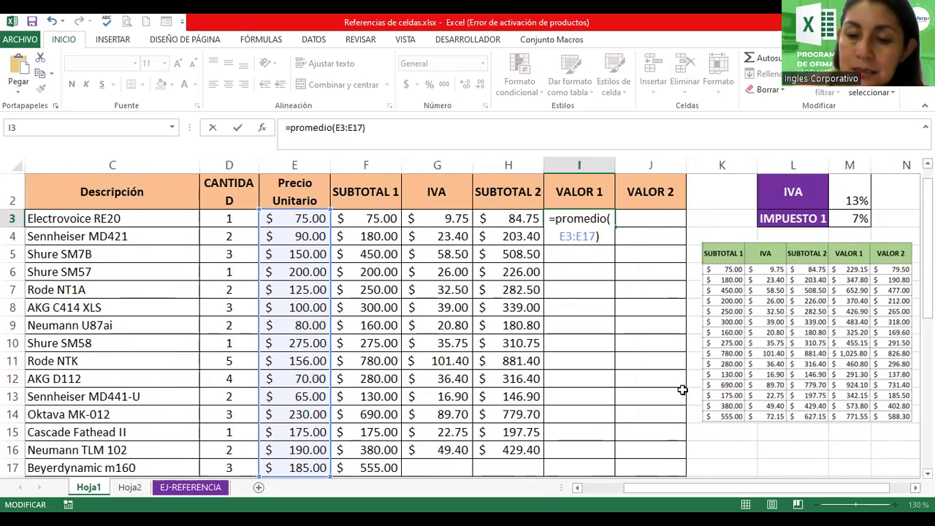
pyautogui.write('*')
pyautogui.press('BackSpace')
pyautogui.write('+')
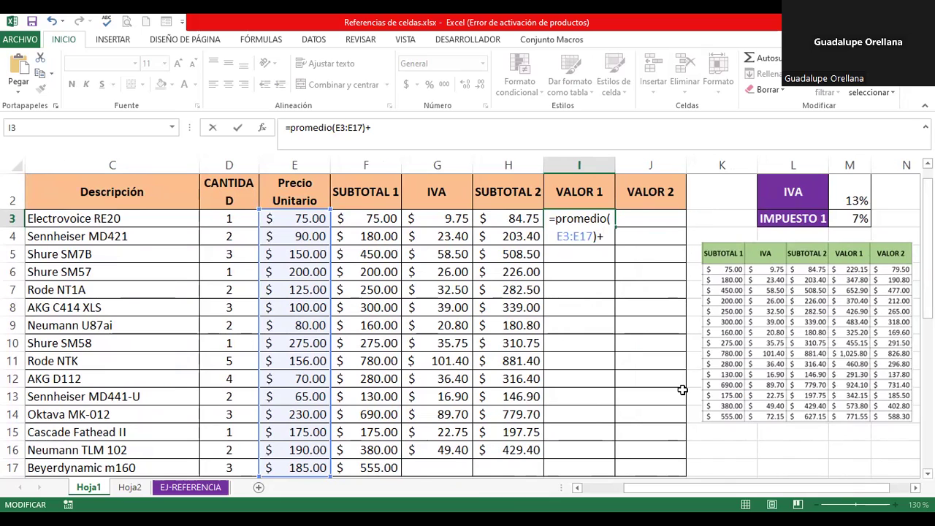
pyautogui.click(511, 216)
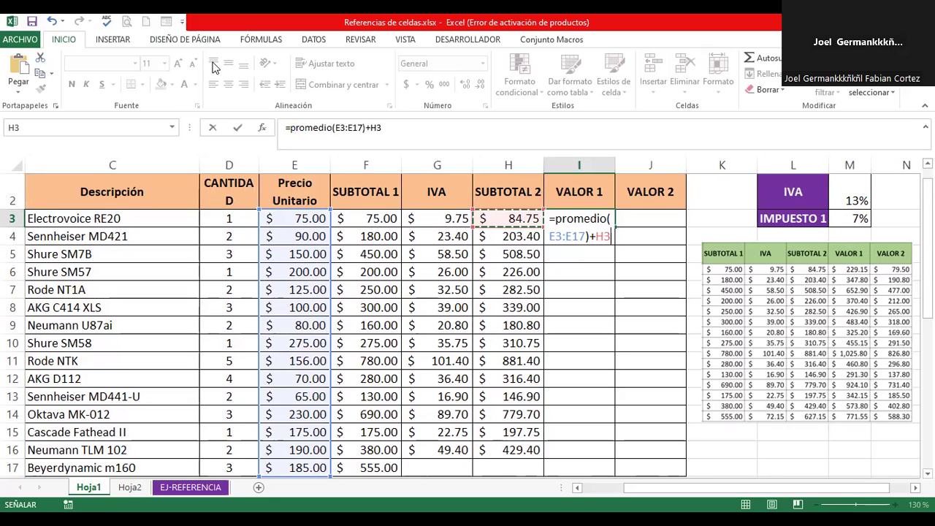
pyautogui.click(610, 235)
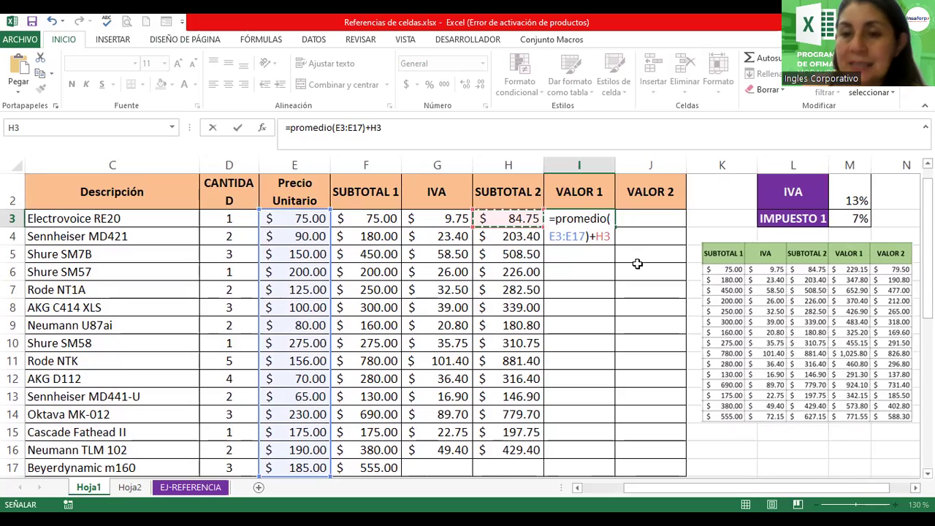
pyautogui.press('Return')
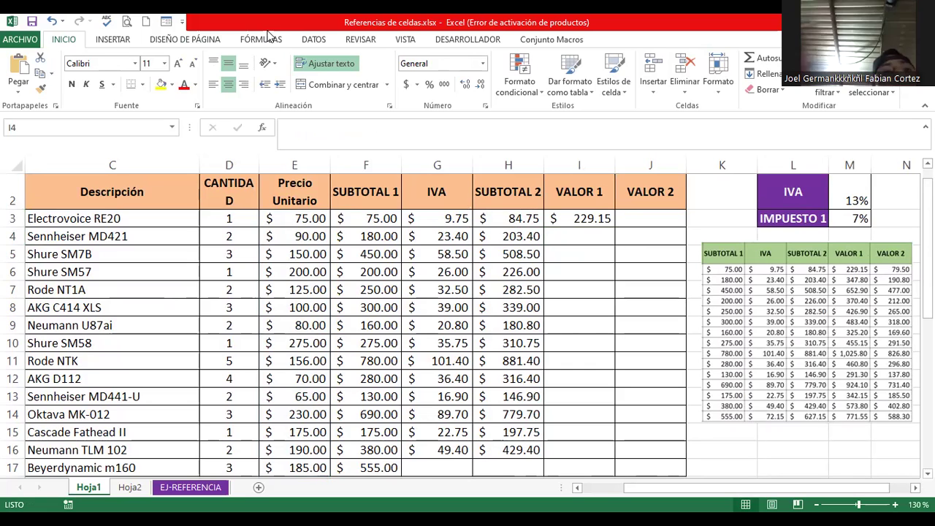
# - Fill the VALOR 1 formula from I3 down to I17
pyautogui.click(600, 217)
pyautogui.moveTo(615, 227); pyautogui.dragTo(638, 455)
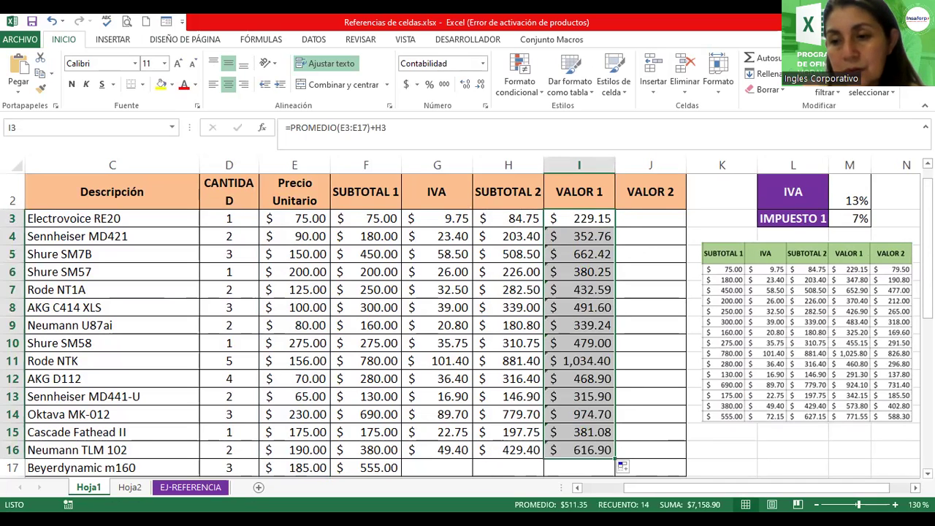
pyautogui.scroll(-1, 615, 457)
pyautogui.moveTo(616, 424); pyautogui.dragTo(617, 438)
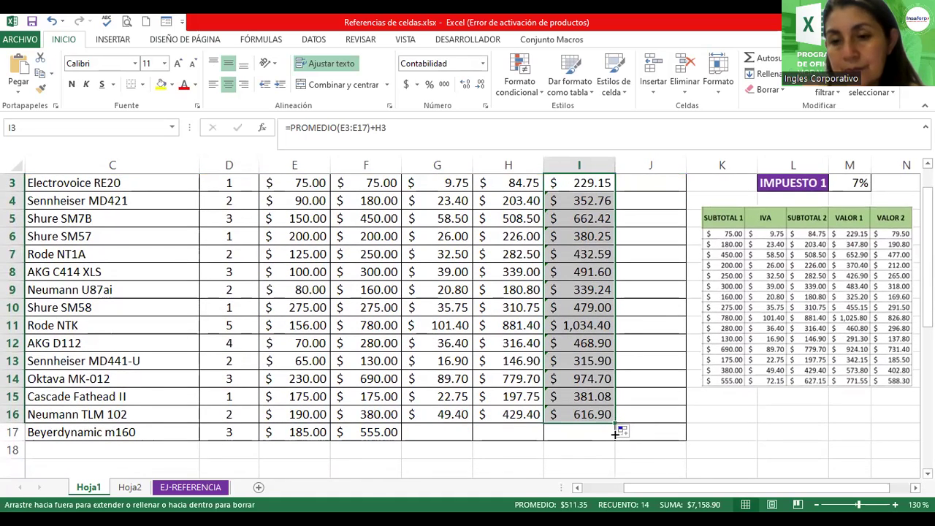
# - Extend the IVA and SUBTOTAL 2 formulas into row 17 ($72.15 and $627.15)
pyautogui.click(446, 416)
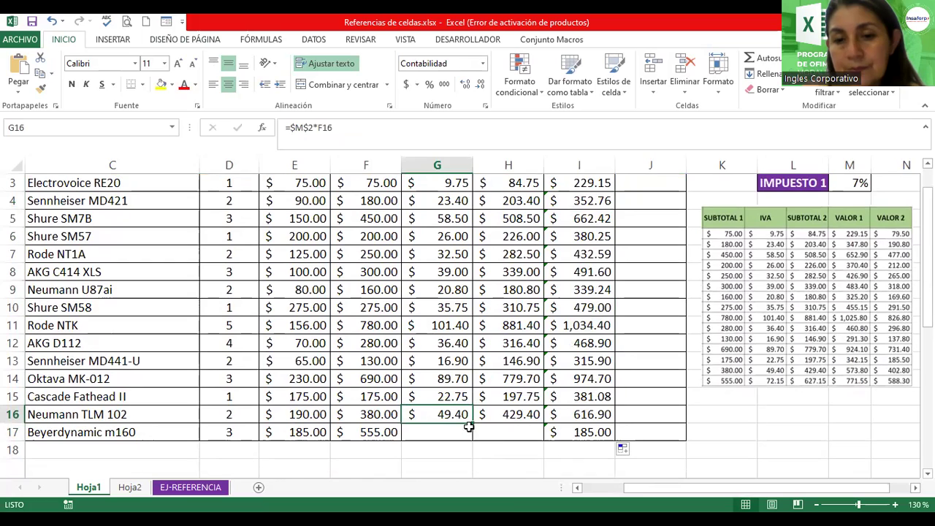
pyautogui.moveTo(470, 424); pyautogui.dragTo(471, 438)
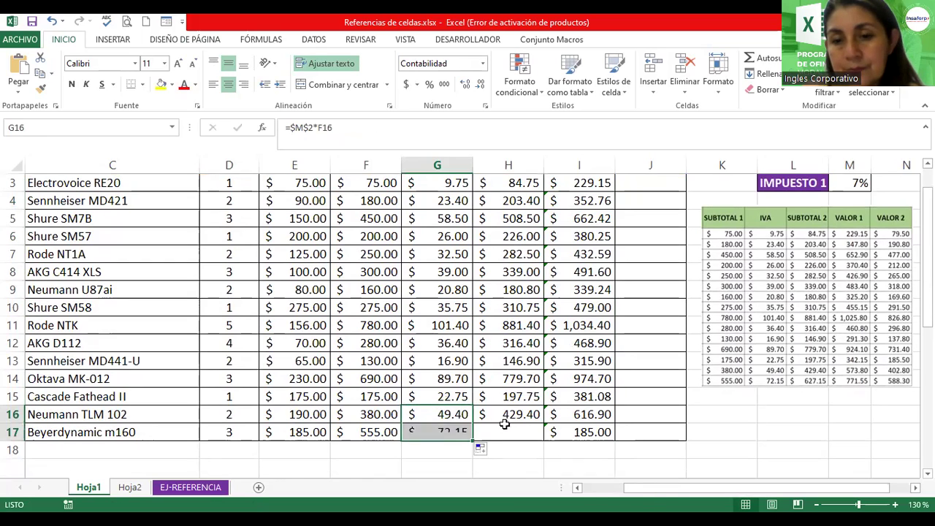
pyautogui.click(533, 416)
pyautogui.moveTo(543, 422); pyautogui.dragTo(544, 438)
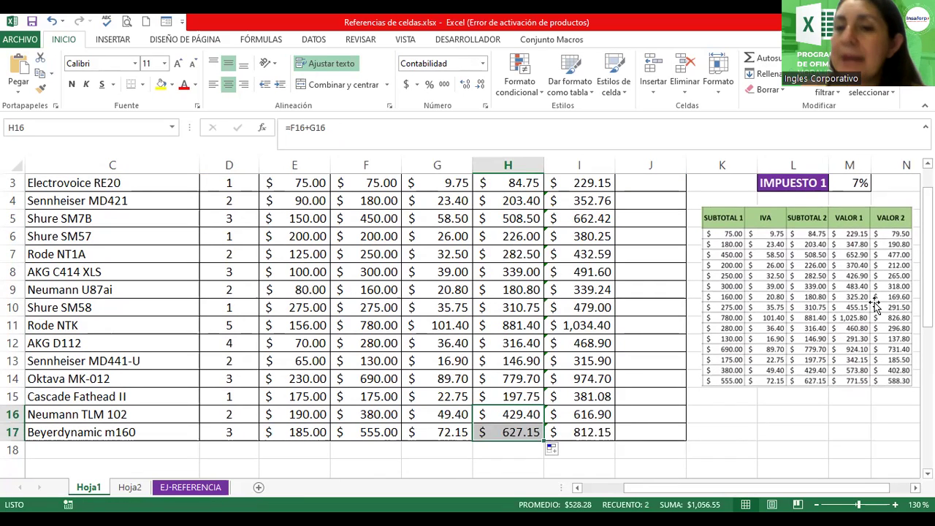
pyautogui.scroll(1, 544, 439)
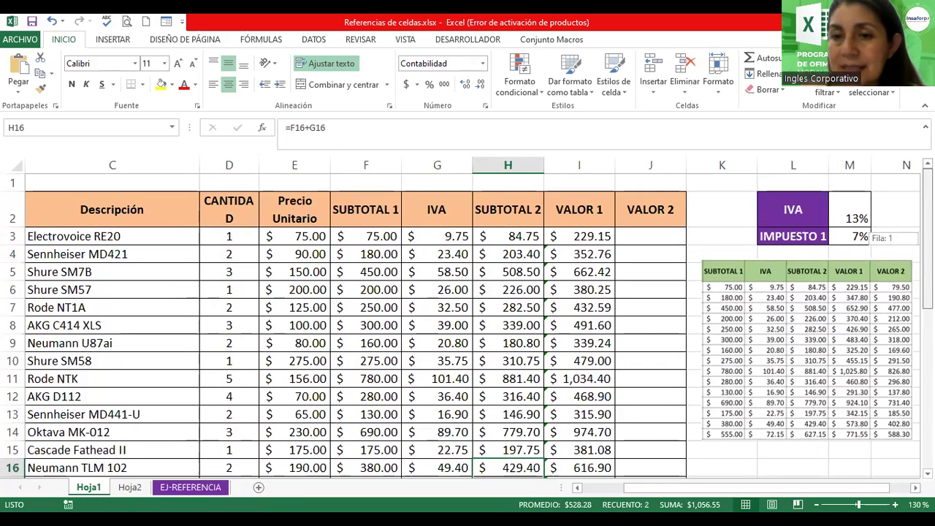
# - Move the reference table picture lower on the sheet
pyautogui.moveTo(862, 307); pyautogui.dragTo(859, 330)
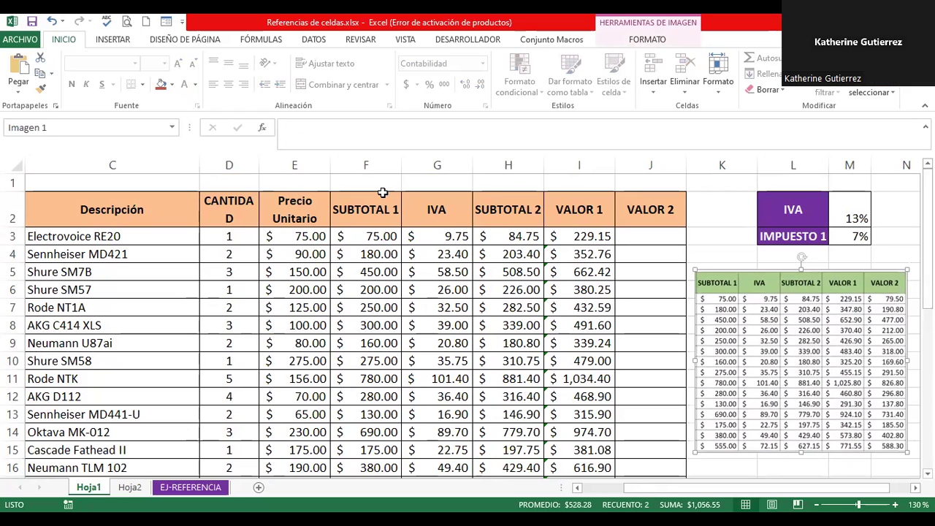
pyautogui.press('Escape')
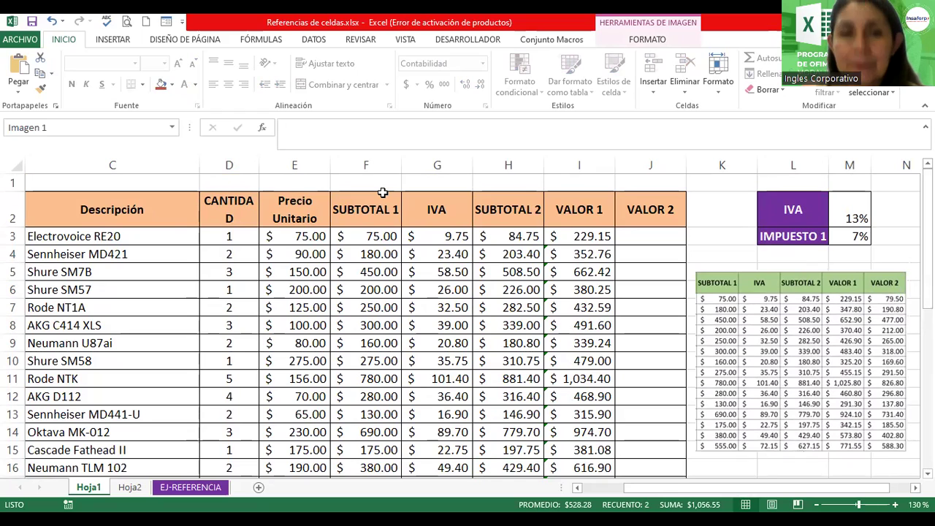
pyautogui.press('F2')
pyautogui.click(586, 236)
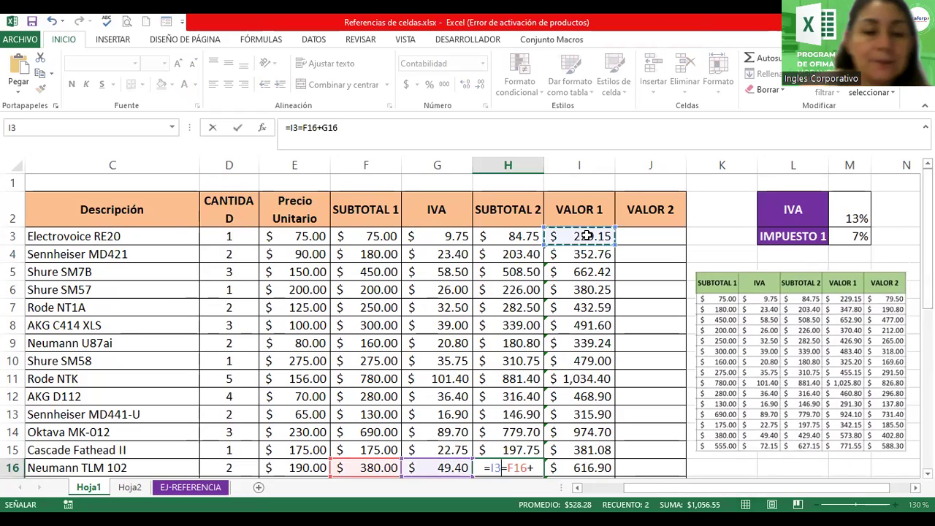
pyautogui.press('Escape')
# - Inspect I3's formula, then show I4's shifted formula =PROMEDIO(E4:E18)+H4
pyautogui.doubleClick(586, 236)
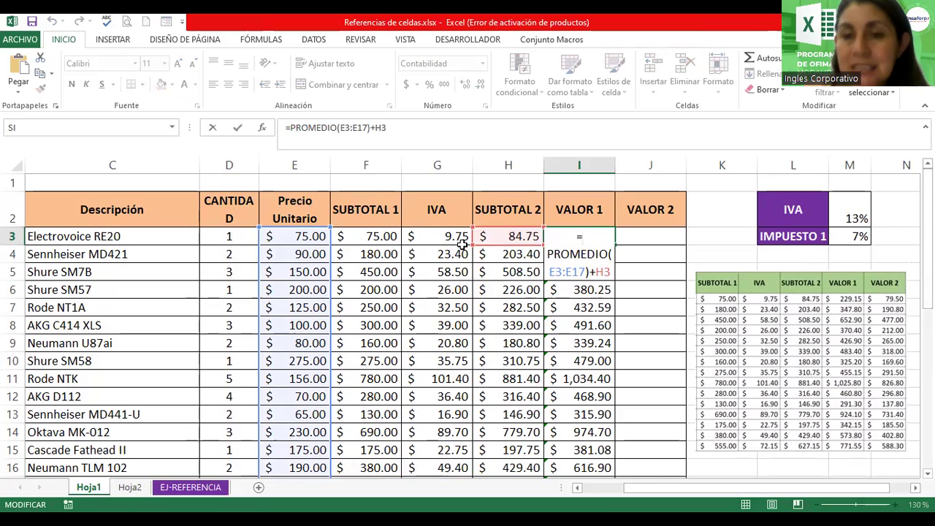
pyautogui.press('Return')
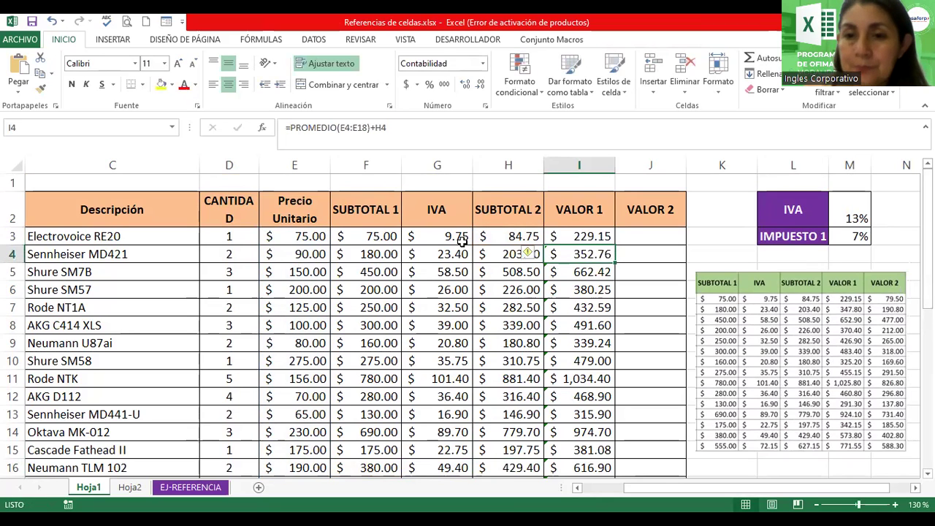
pyautogui.doubleClick(590, 248)
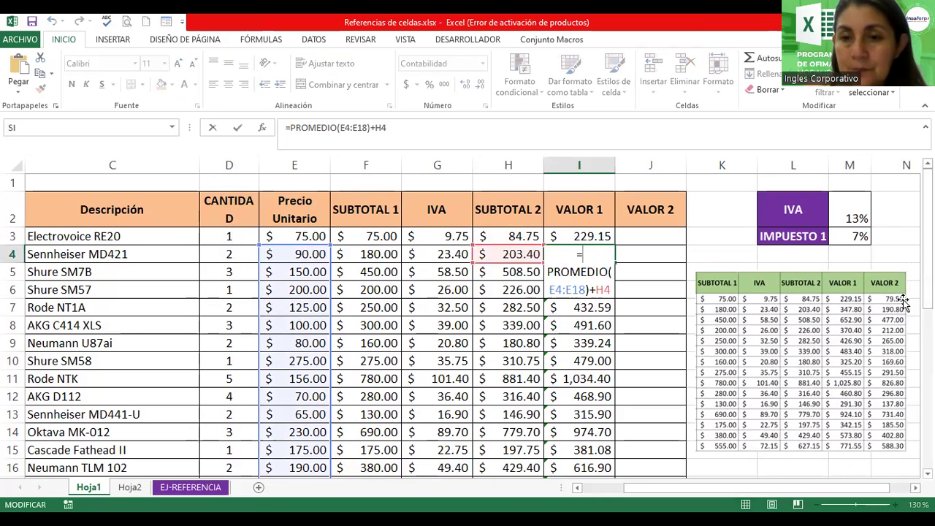
pyautogui.moveTo(928, 241); pyautogui.dragTo(927, 250)
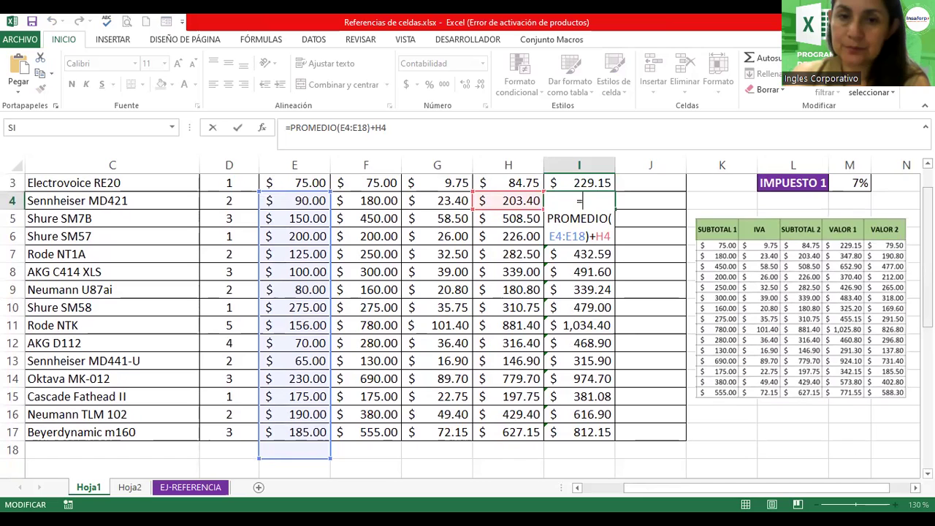
pyautogui.scroll(1, 879, 277)
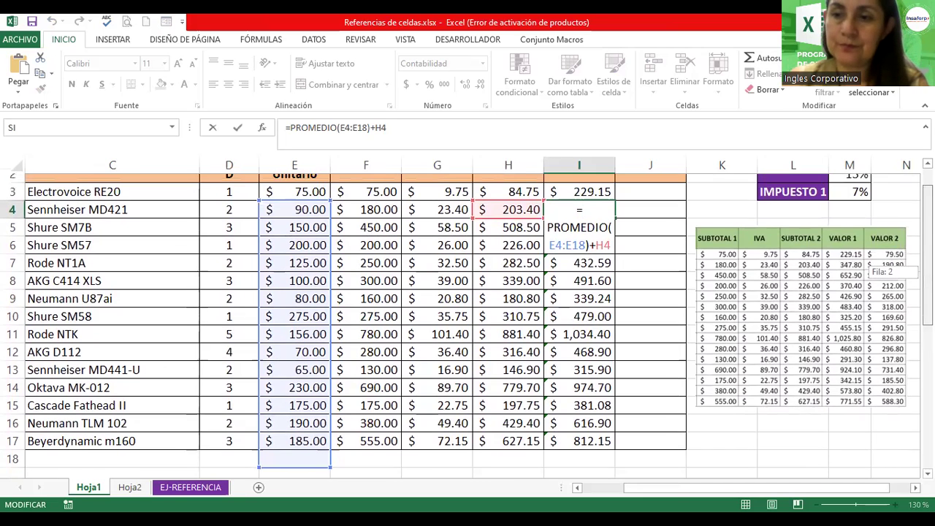
pyautogui.scroll(-1, 879, 278)
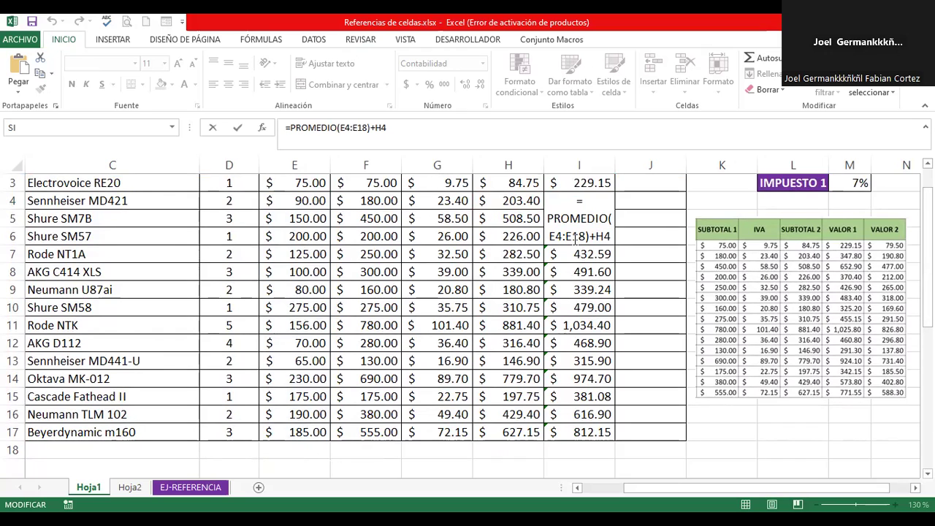
pyautogui.moveTo(927, 263); pyautogui.dragTo(927, 250)
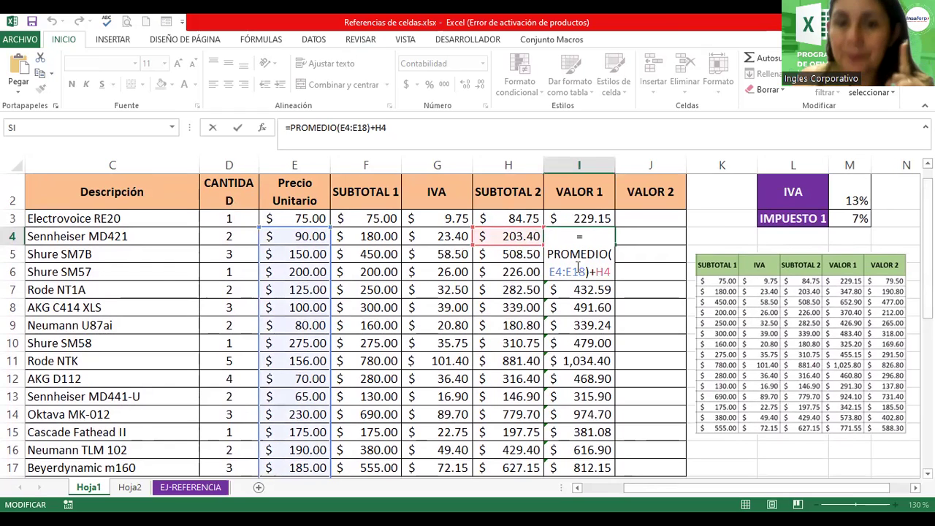
pyautogui.moveTo(585, 272); pyautogui.dragTo(552, 273)
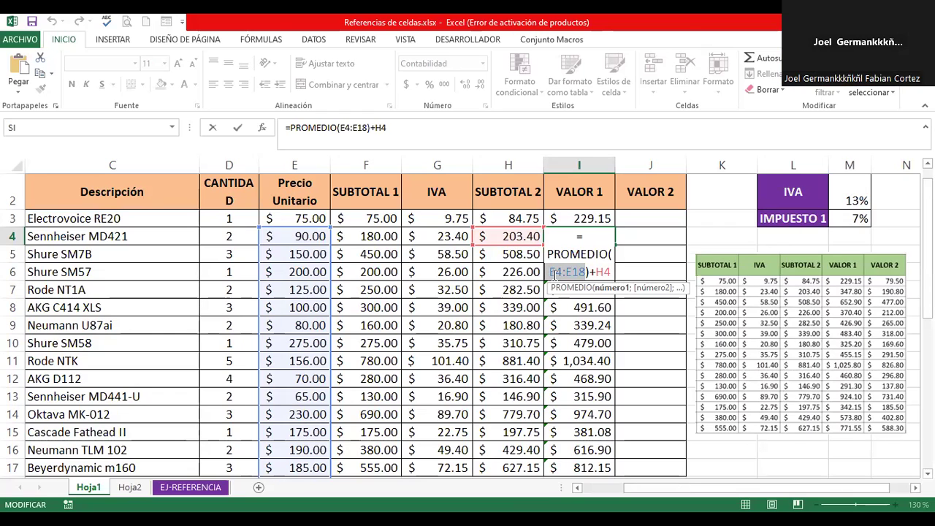
pyautogui.press('End')
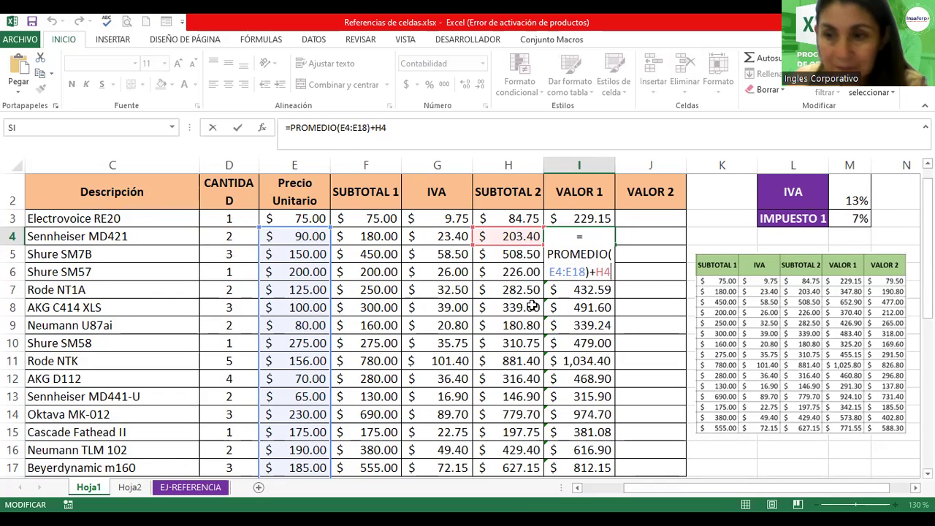
pyautogui.scroll(-2, 268, 383)
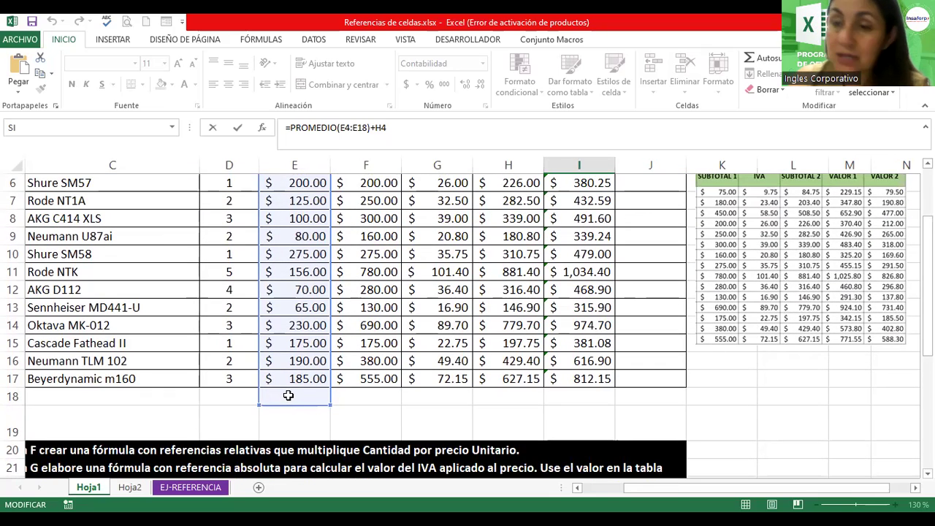
pyautogui.hotkey('ctrl', 'Return')
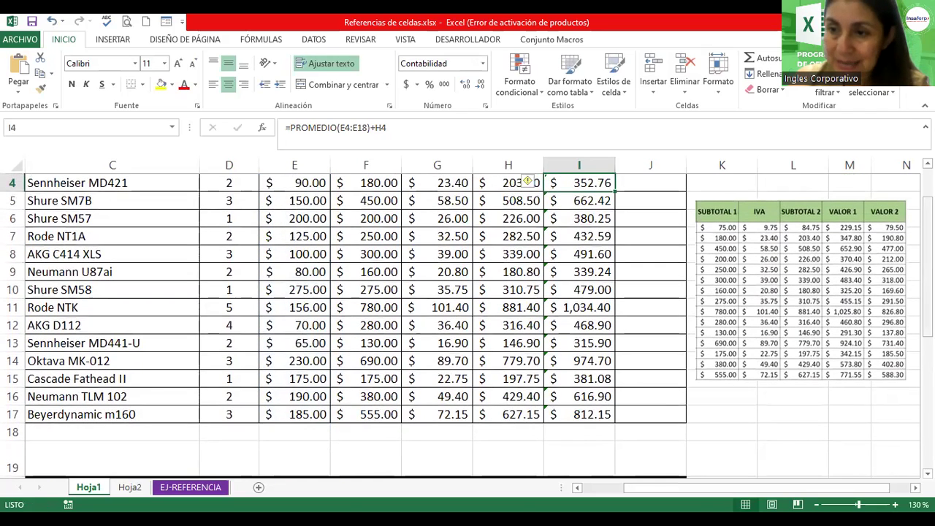
pyautogui.scroll(1, 409, 306)
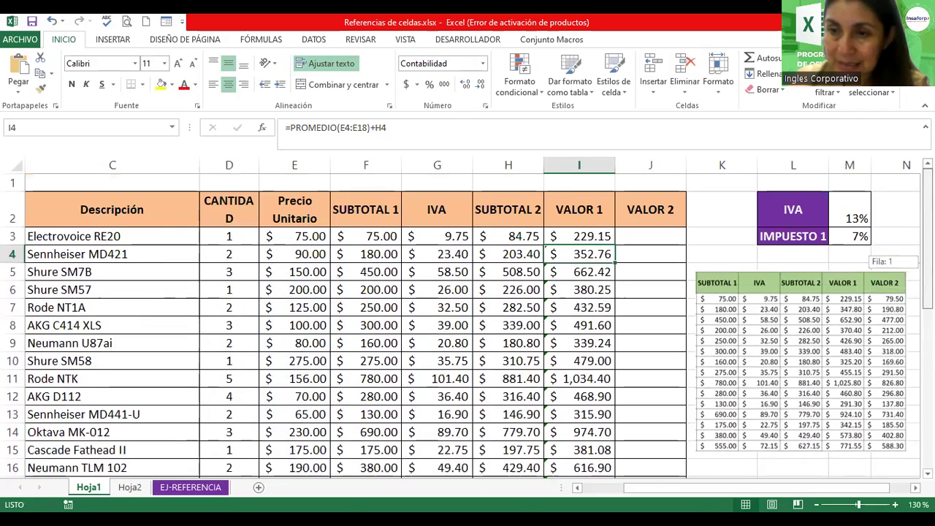
pyautogui.doubleClick(442, 271)
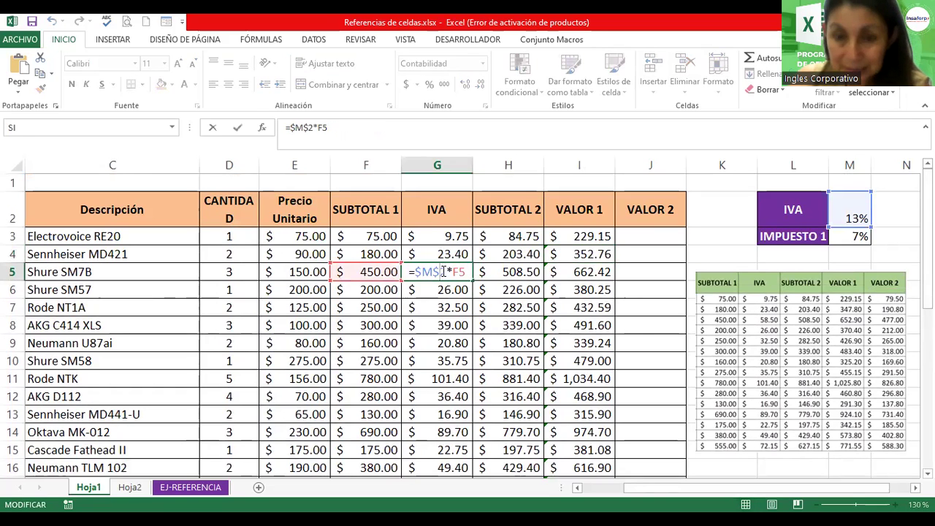
pyautogui.press('Escape')
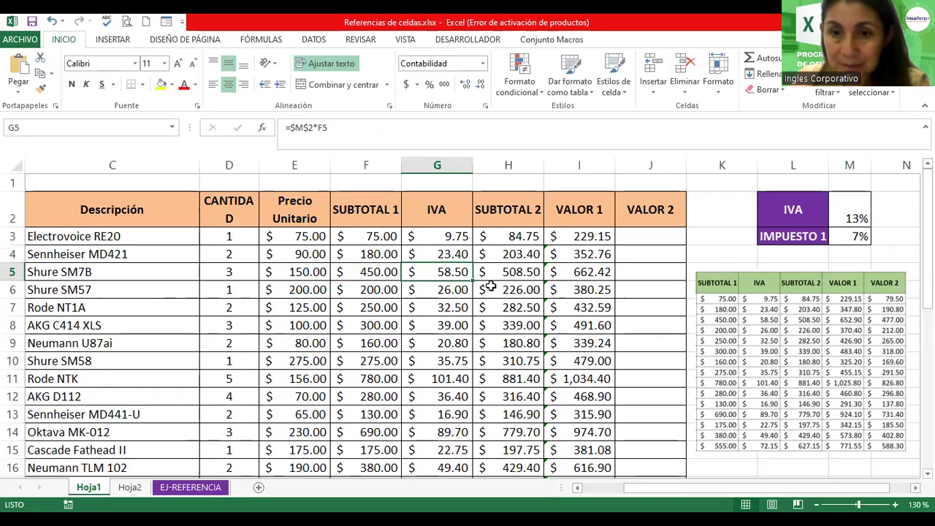
pyautogui.doubleClick(565, 274)
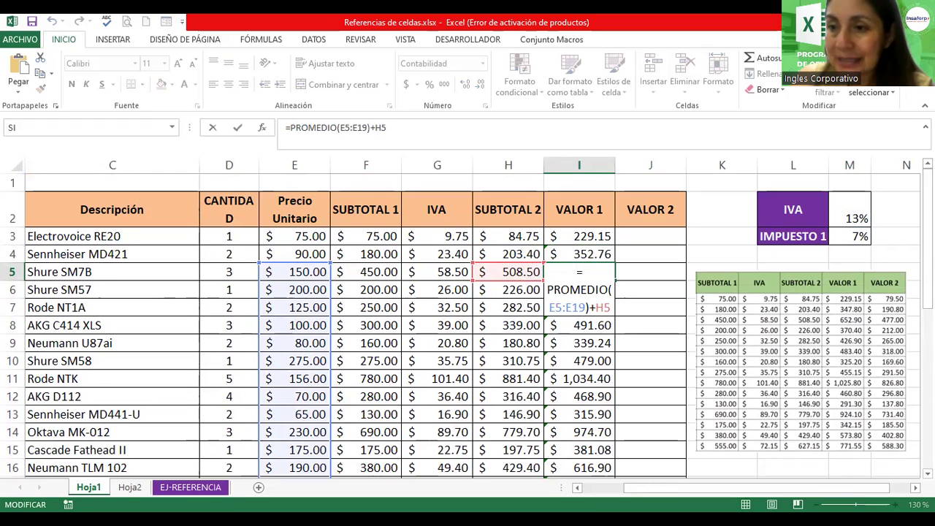
pyautogui.moveTo(926, 241); pyautogui.dragTo(926, 314)
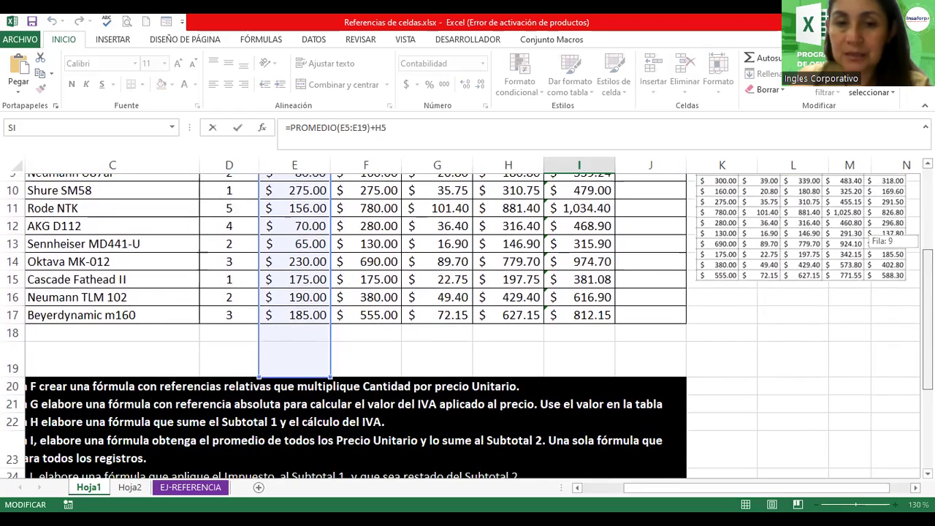
pyautogui.moveTo(926, 314); pyautogui.dragTo(926, 219)
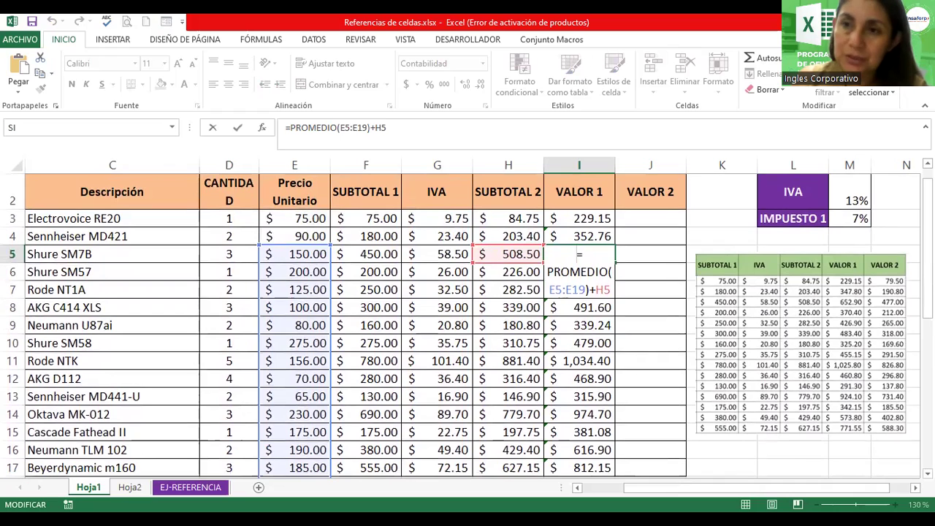
pyautogui.hotkey('ctrl', 'Return')
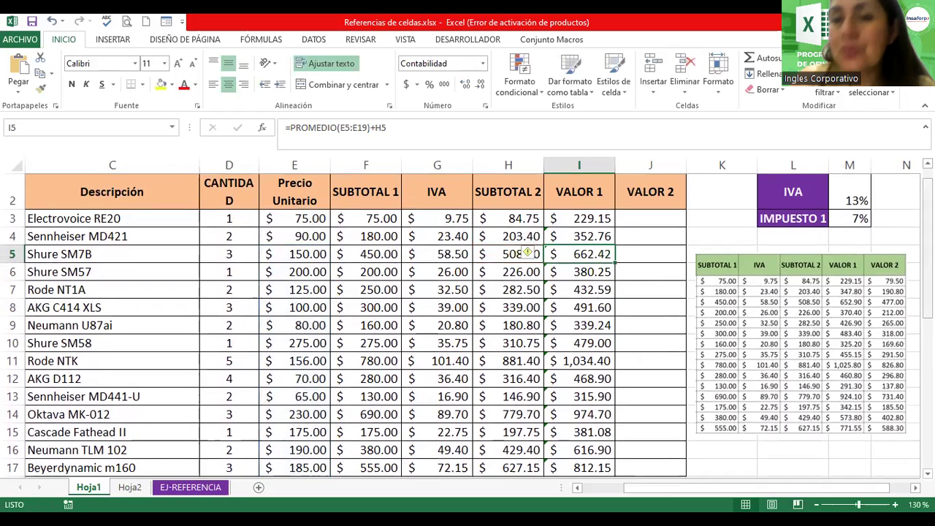
# - Change I3 to =PROMEDIO($E$3:$E$17)+H3 using F4, and fill it down to I17
pyautogui.click(577, 222)
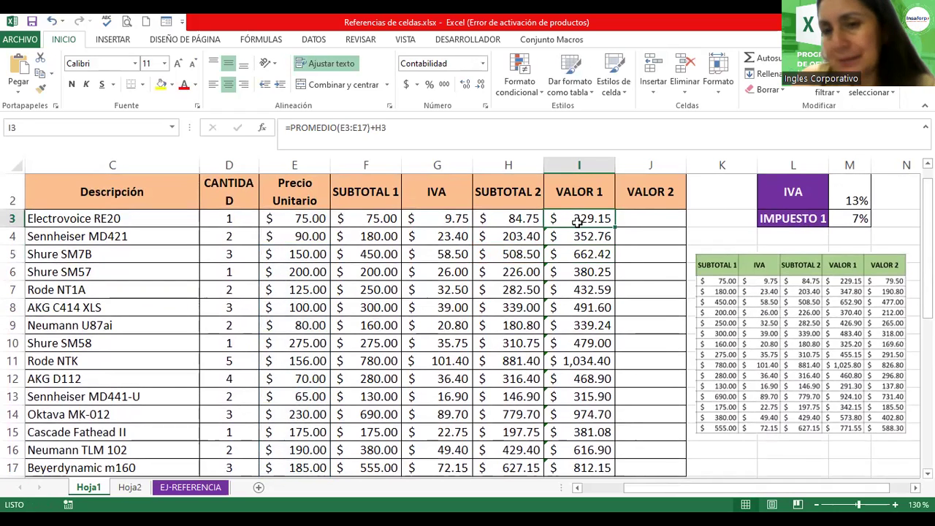
pyautogui.doubleClick(577, 222)
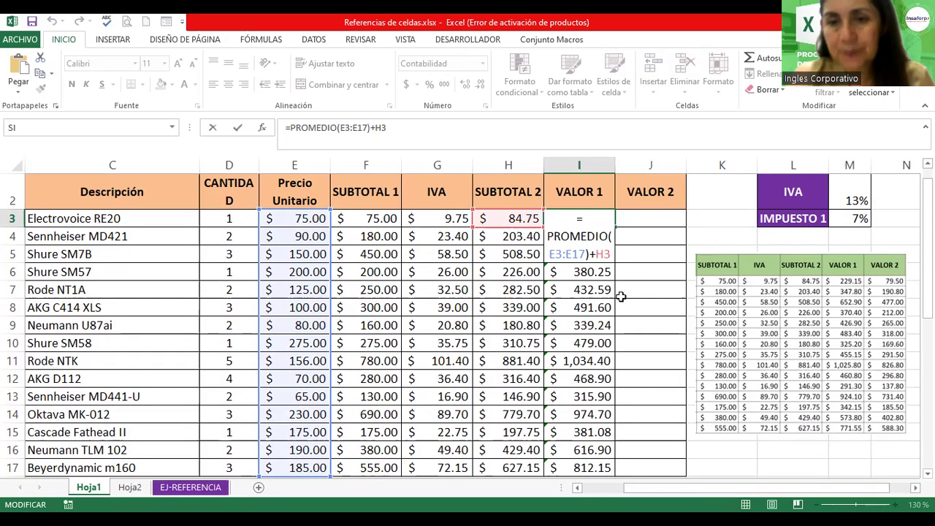
pyautogui.click(556, 253)
pyautogui.press('F4')
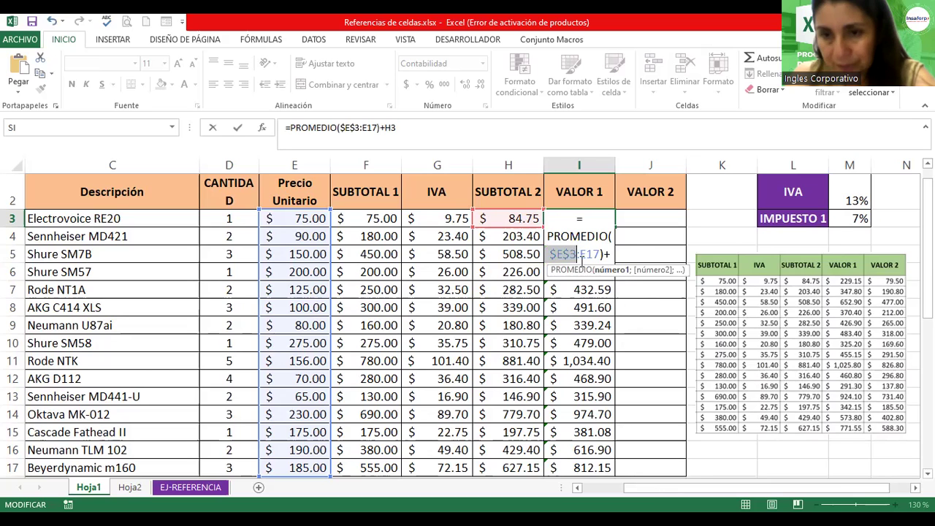
pyautogui.press('Right')
pyautogui.press('End')
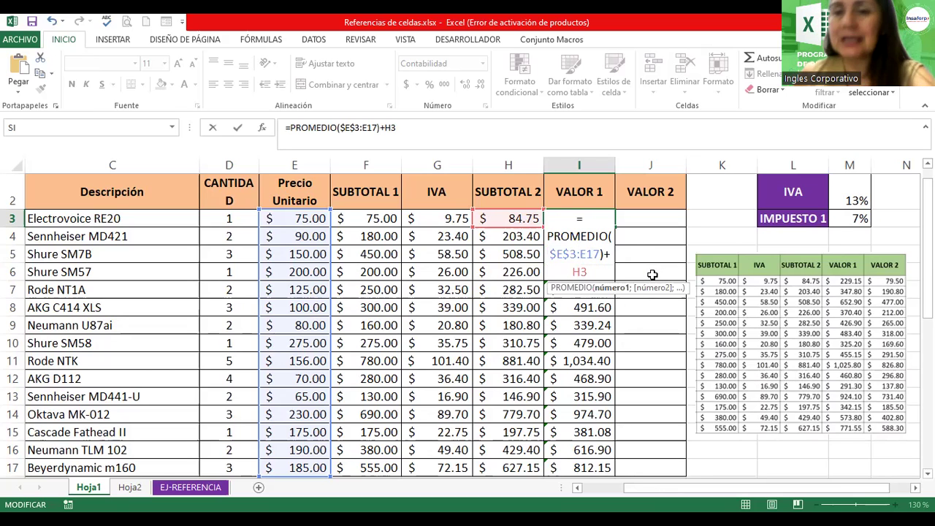
pyautogui.press('F4')
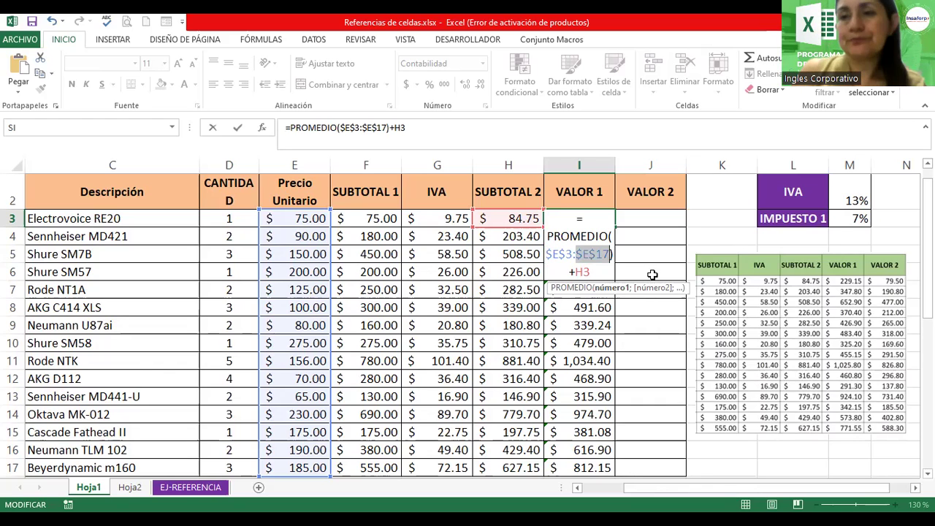
pyautogui.press('Return')
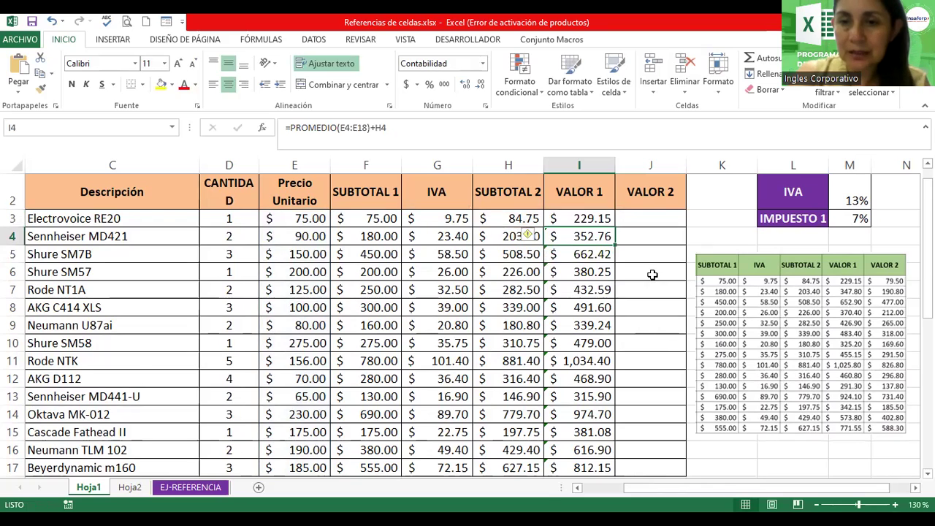
pyautogui.click(611, 223)
pyautogui.moveTo(612, 223); pyautogui.dragTo(620, 476)
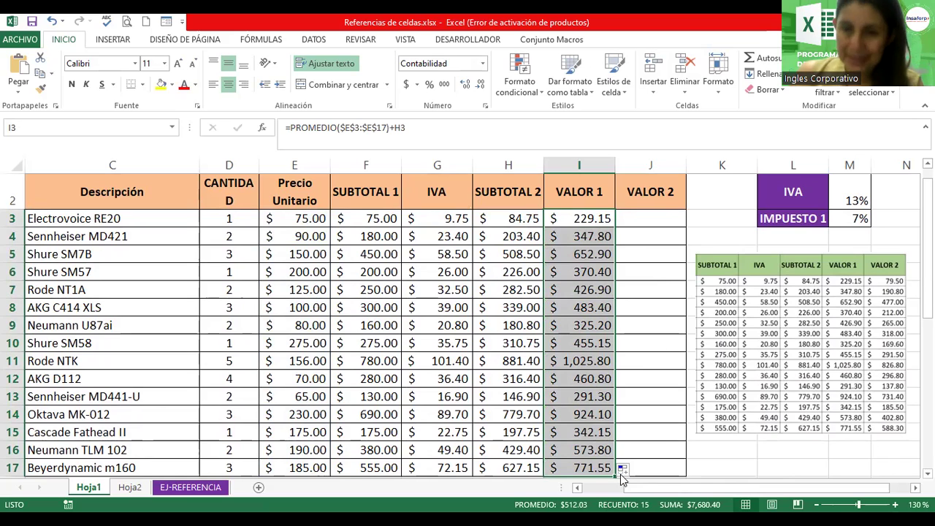
pyautogui.click(584, 221)
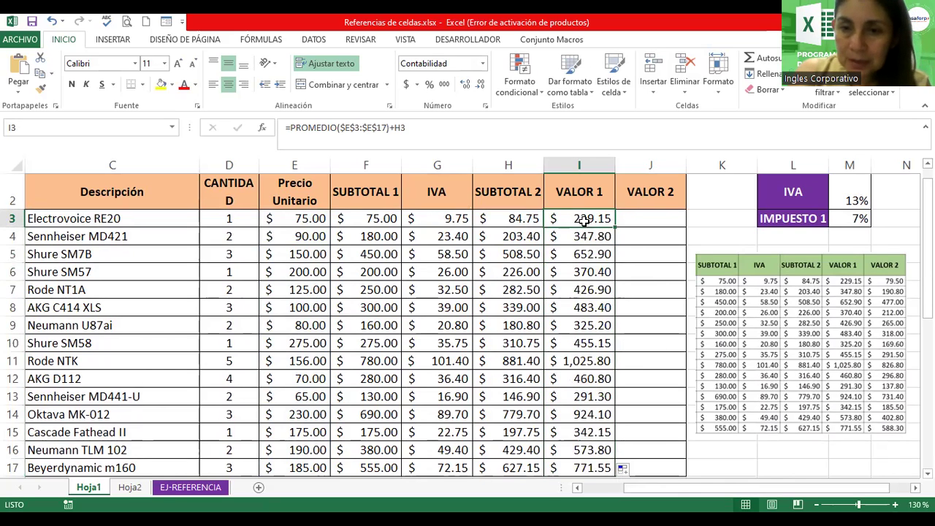
pyautogui.doubleClick(583, 238)
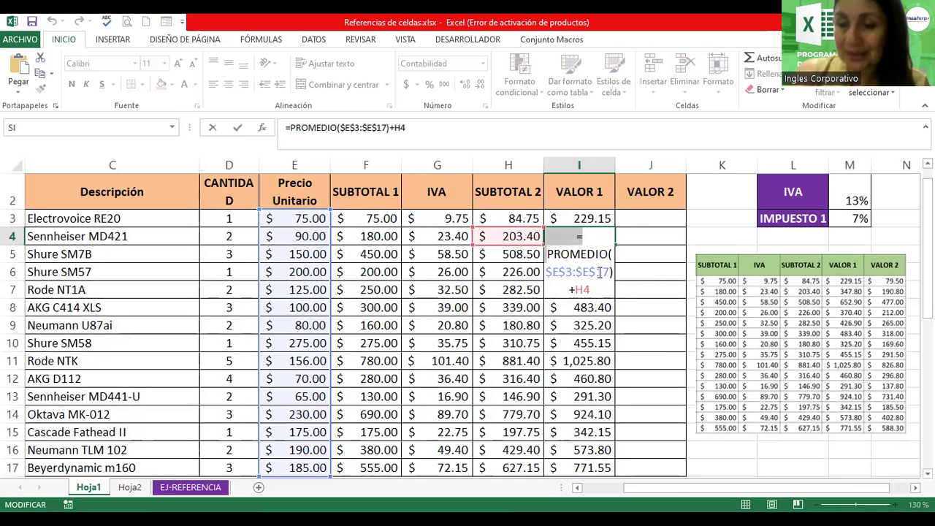
pyautogui.press('Return')
pyautogui.doubleClick(596, 255)
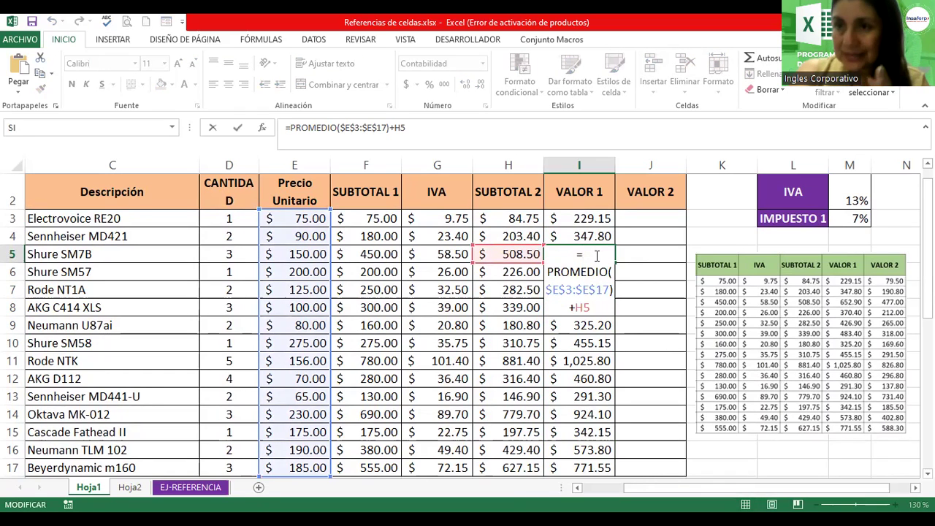
pyautogui.press('Return')
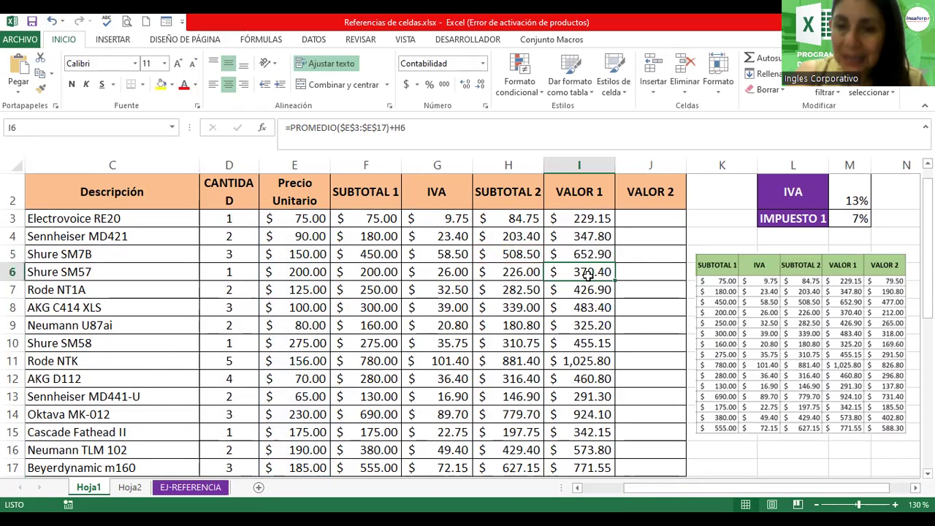
pyautogui.doubleClick(586, 272)
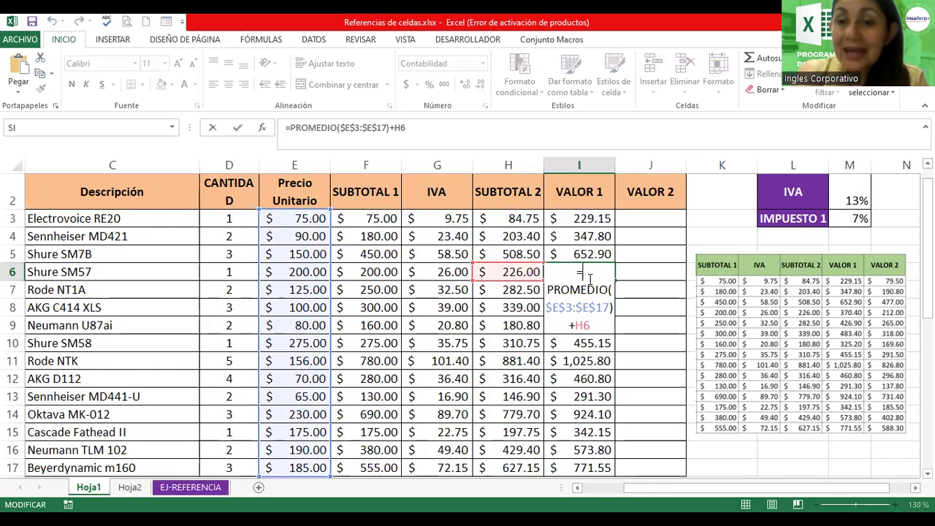
pyautogui.doubleClick(585, 324)
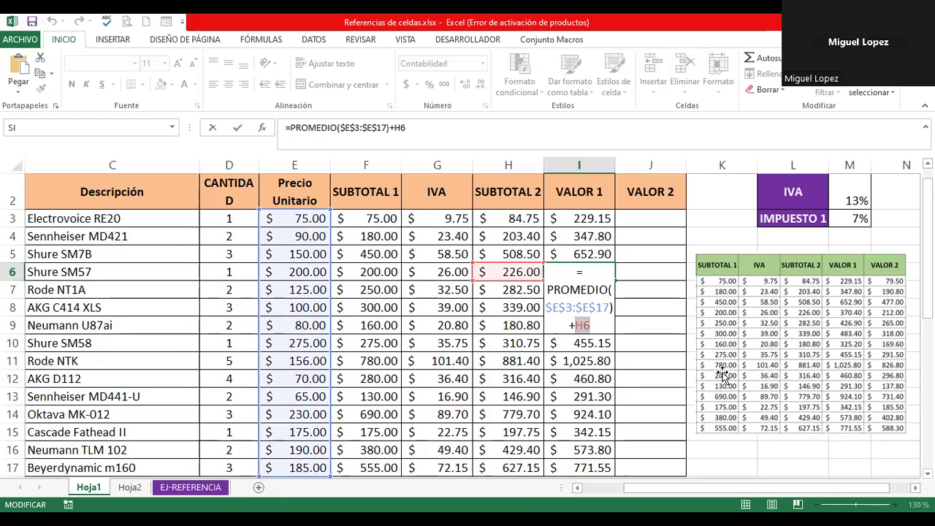
pyautogui.hotkey('ctrl', 'Return')
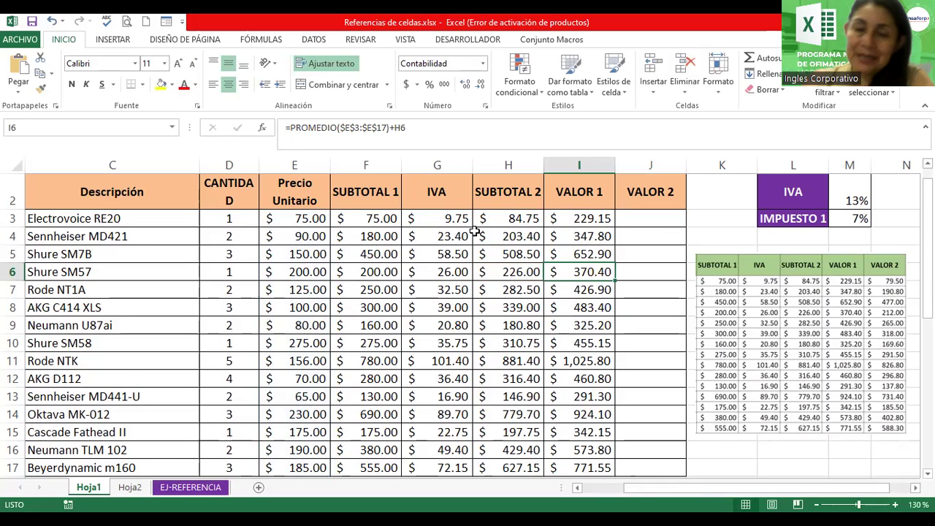
# - On EJ-REFERENCIA, inspect the relative formulas in E6, E7 (=C7*B7) and E8
pyautogui.click(193, 487)
pyautogui.moveTo(803, 487); pyautogui.dragTo(748, 496)
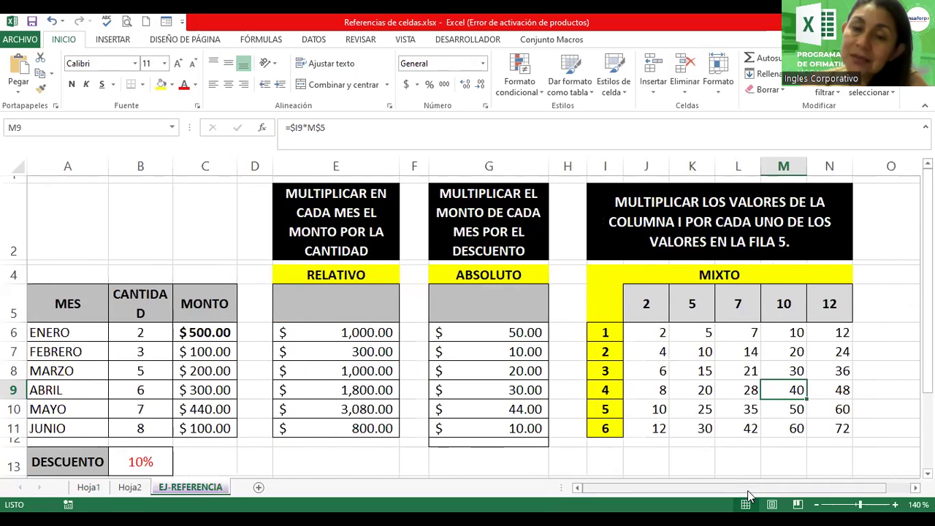
pyautogui.click(352, 332)
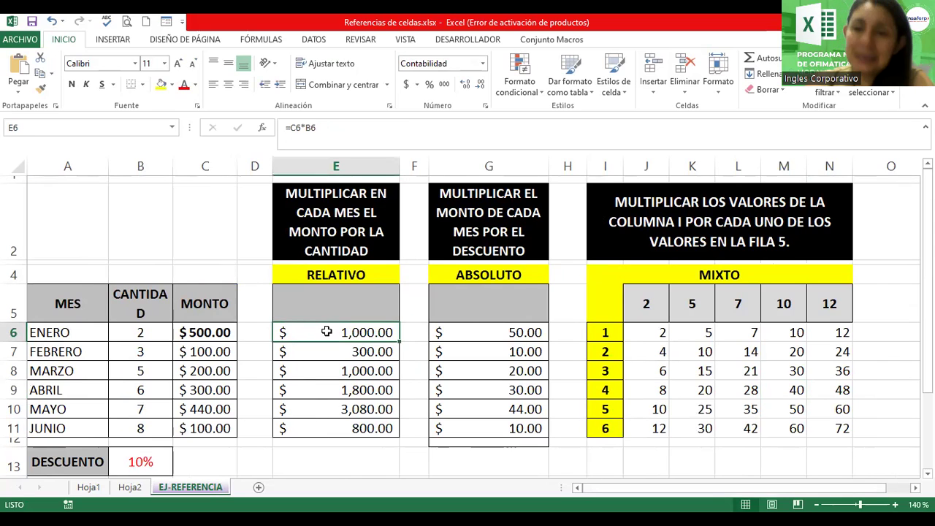
pyautogui.doubleClick(327, 332)
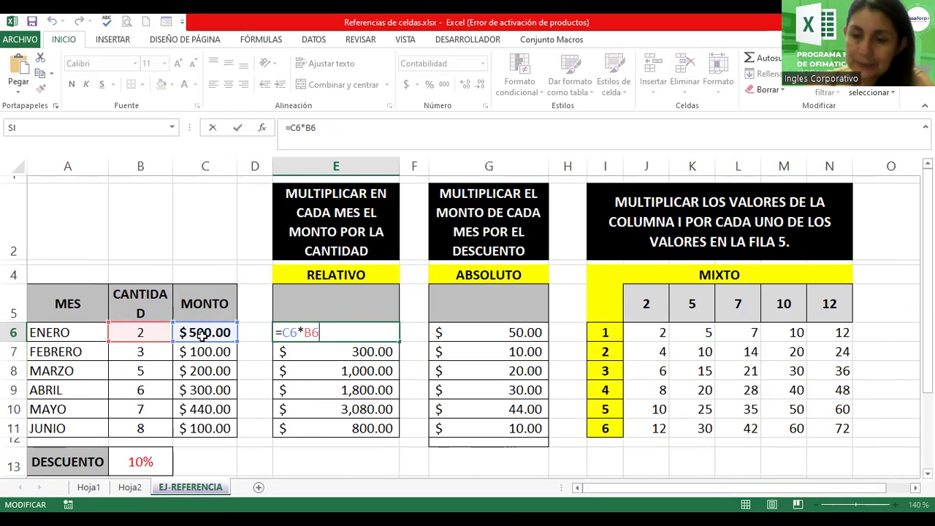
pyautogui.press('Return')
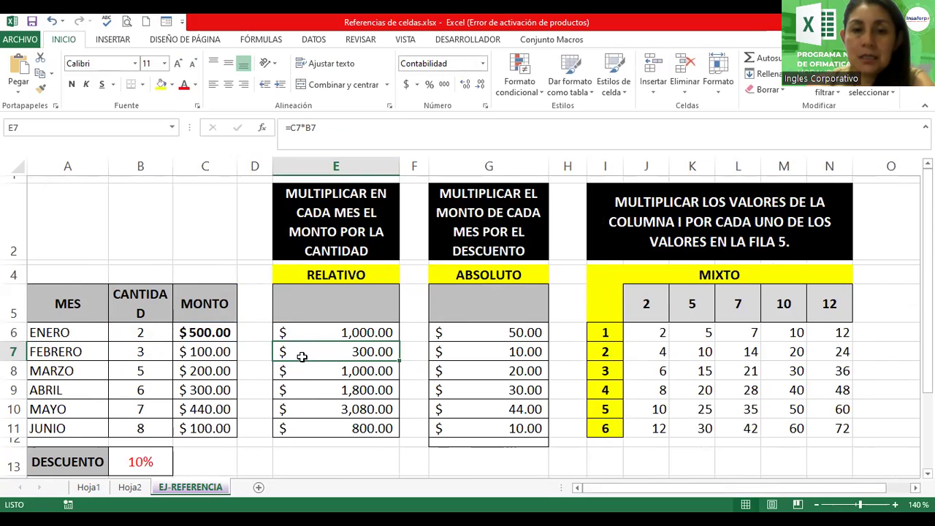
pyautogui.doubleClick(302, 356)
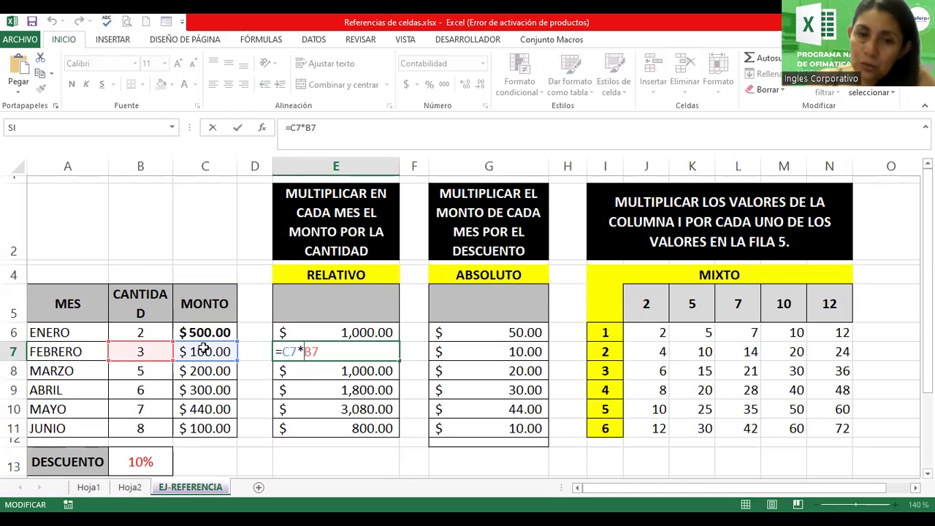
pyautogui.press('Return')
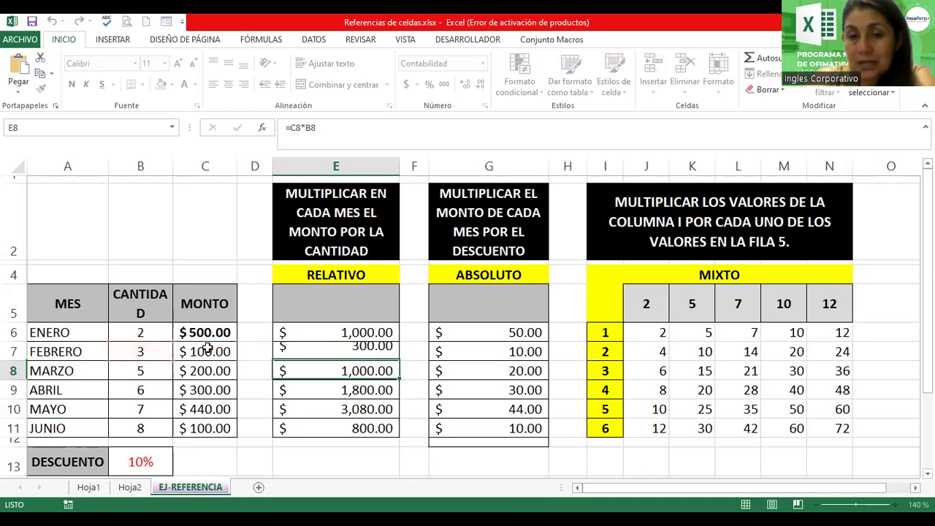
pyautogui.doubleClick(338, 365)
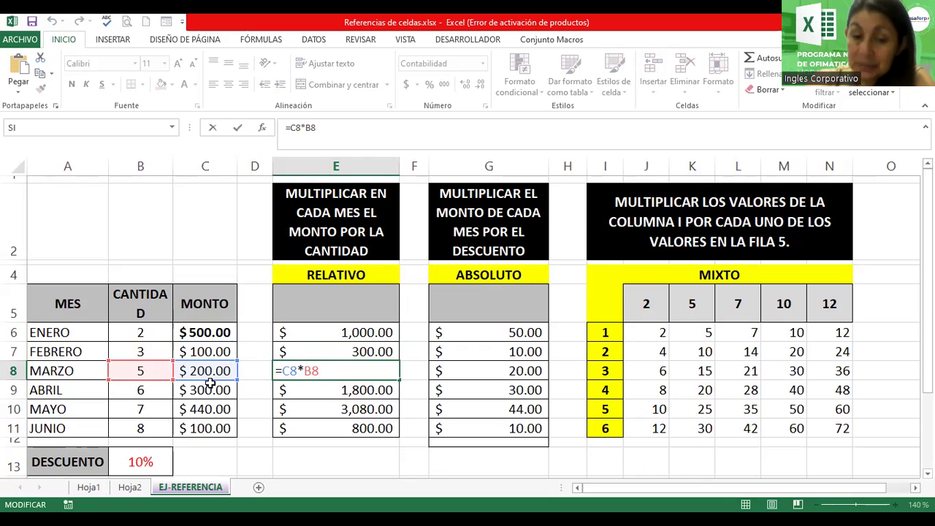
pyautogui.press('Return')
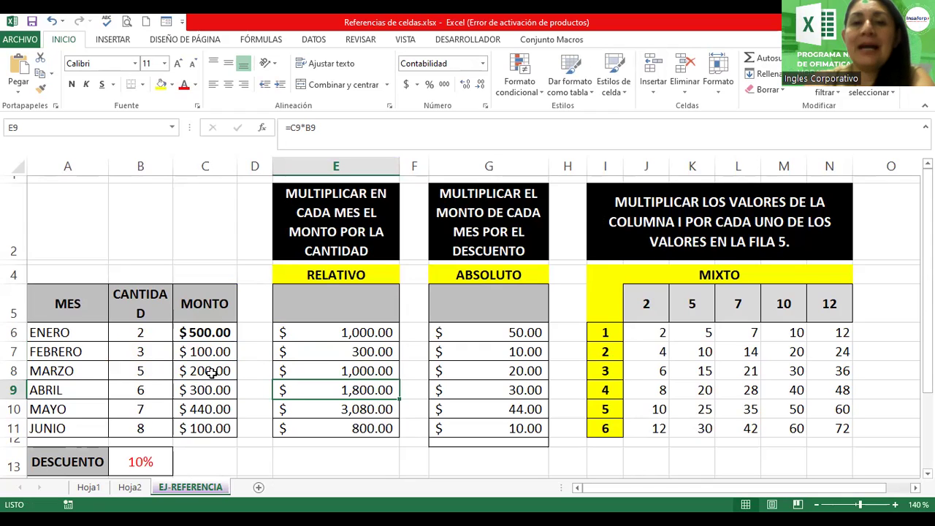
# - Inspect the absolute-reference discount formula in G6
pyautogui.click(511, 334)
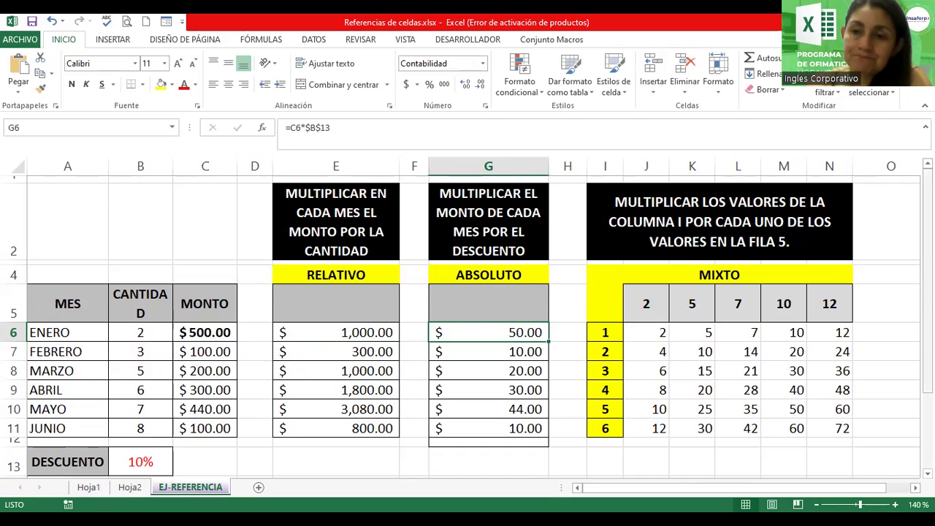
pyautogui.moveTo(926, 219); pyautogui.dragTo(927, 248)
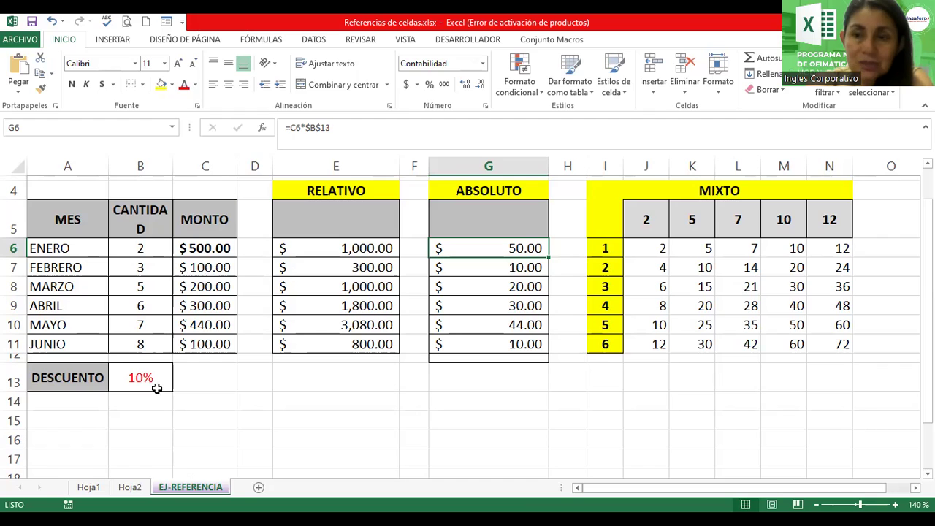
pyautogui.doubleClick(490, 248)
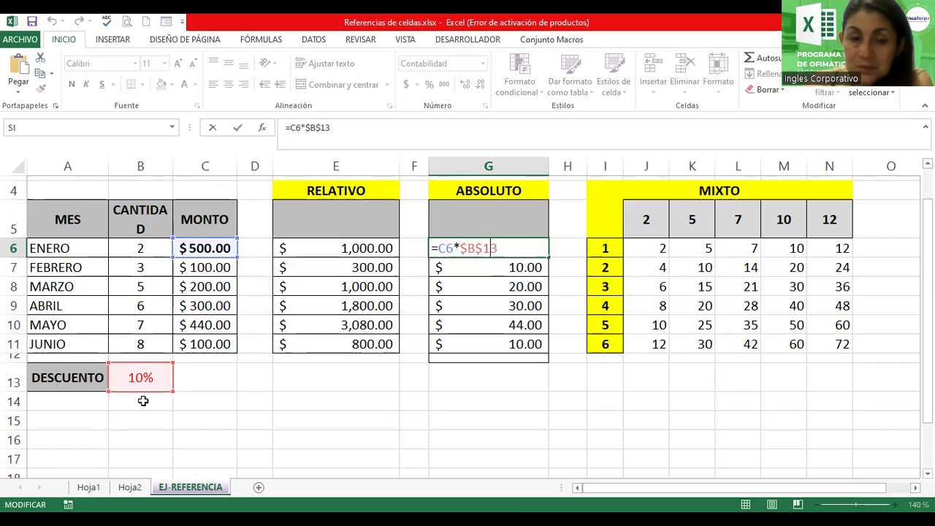
pyautogui.press('Return')
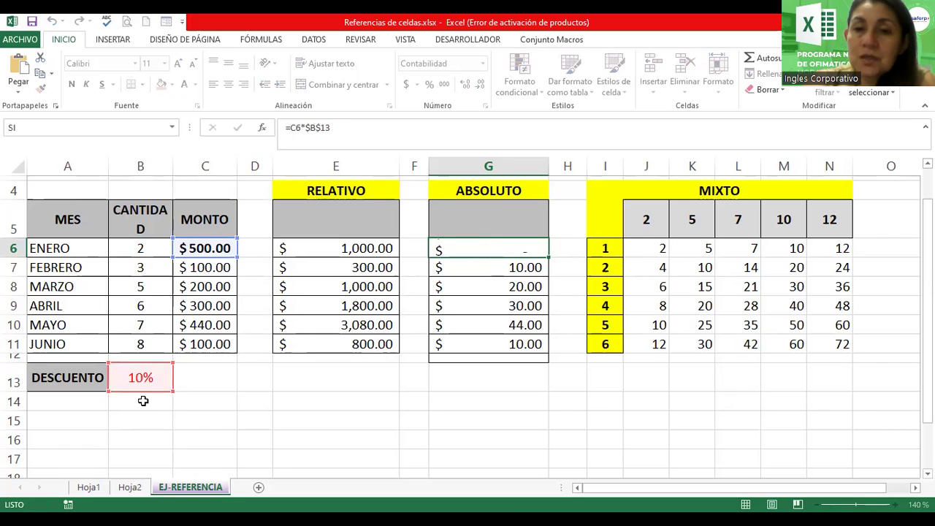
# - Review and confirm G7's formula =C7*$B$13, then return to Hoja1
pyautogui.doubleClick(470, 267)
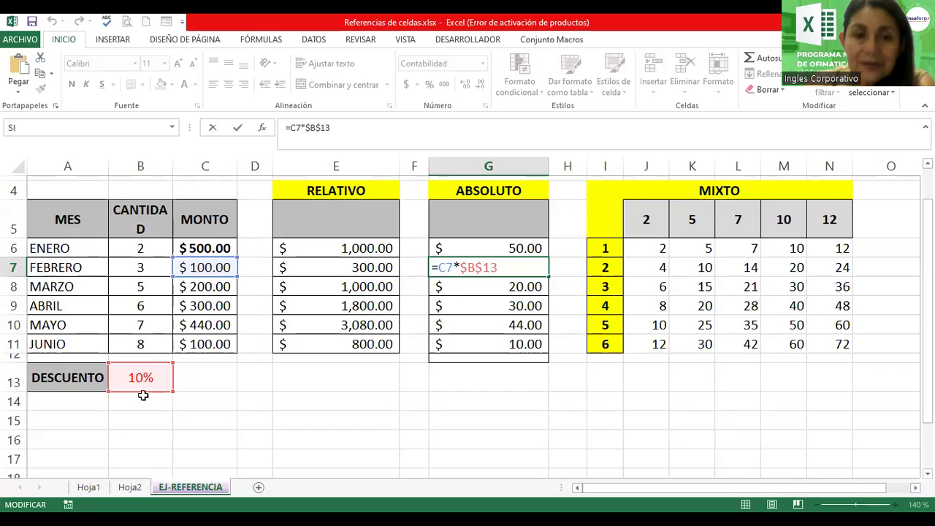
pyautogui.click(478, 268)
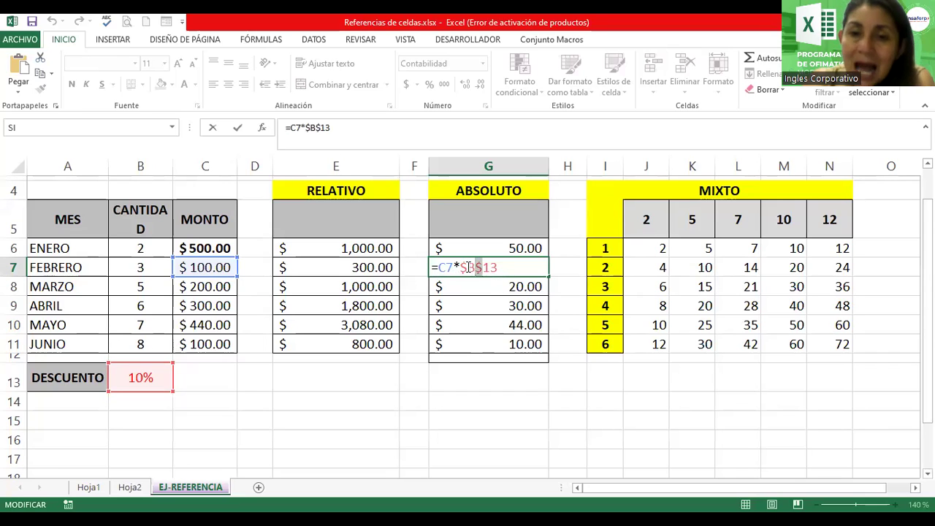
pyautogui.moveTo(474, 268); pyautogui.dragTo(483, 269)
pyautogui.click(500, 268)
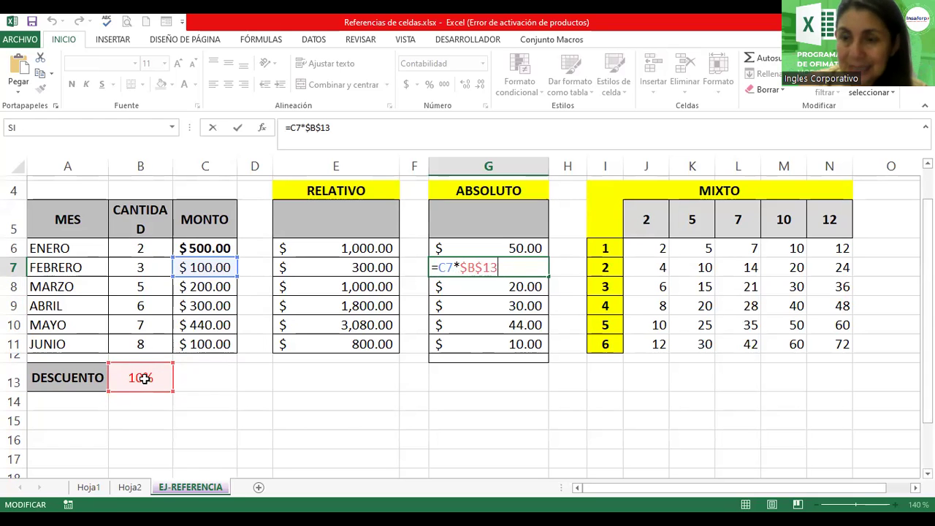
pyautogui.press('Return')
pyautogui.click(95, 491)
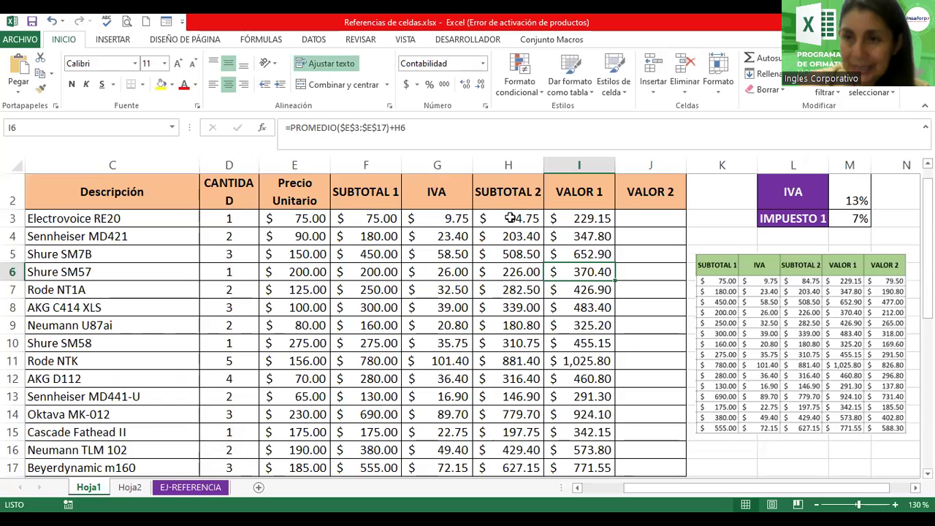
pyautogui.click(445, 218)
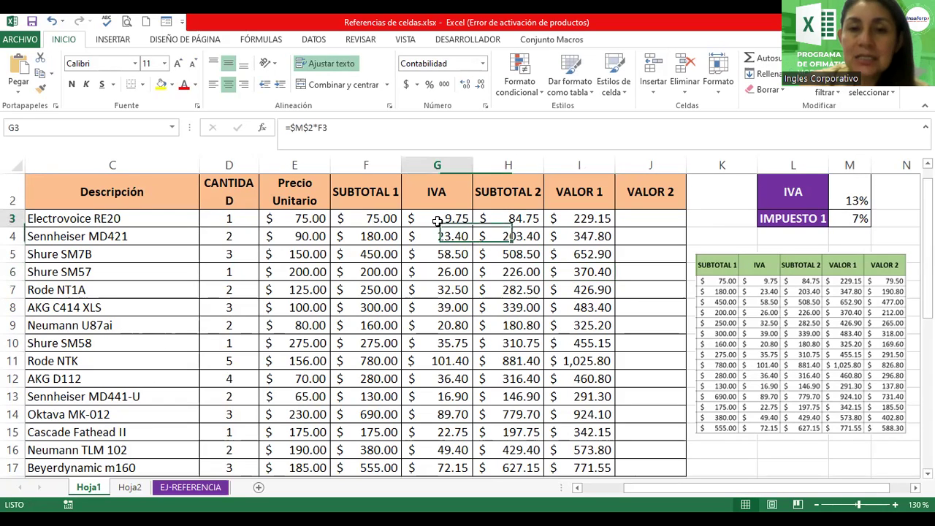
pyautogui.doubleClick(445, 217)
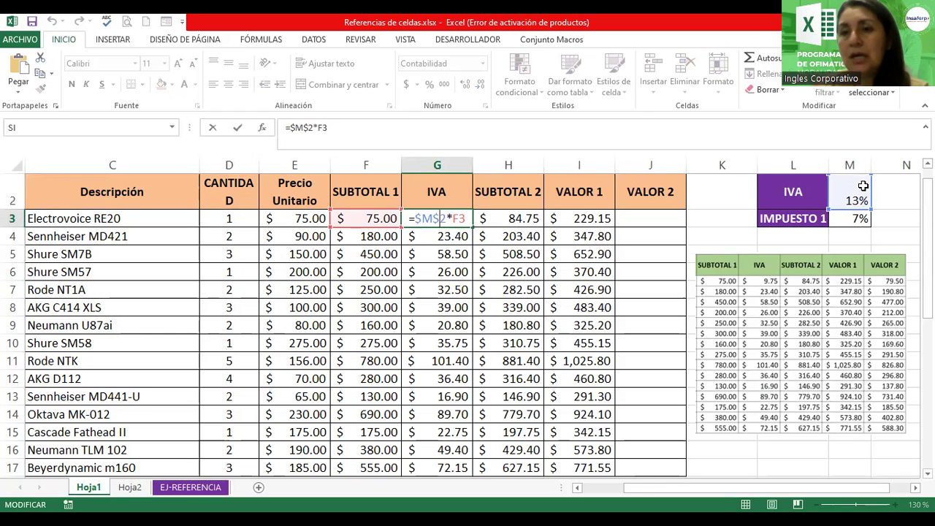
pyautogui.press('Return')
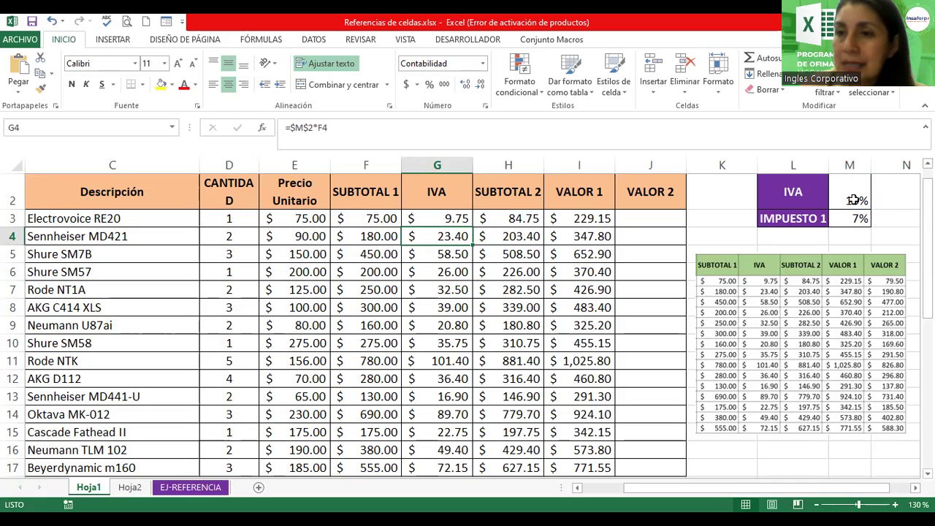
pyautogui.click(851, 198)
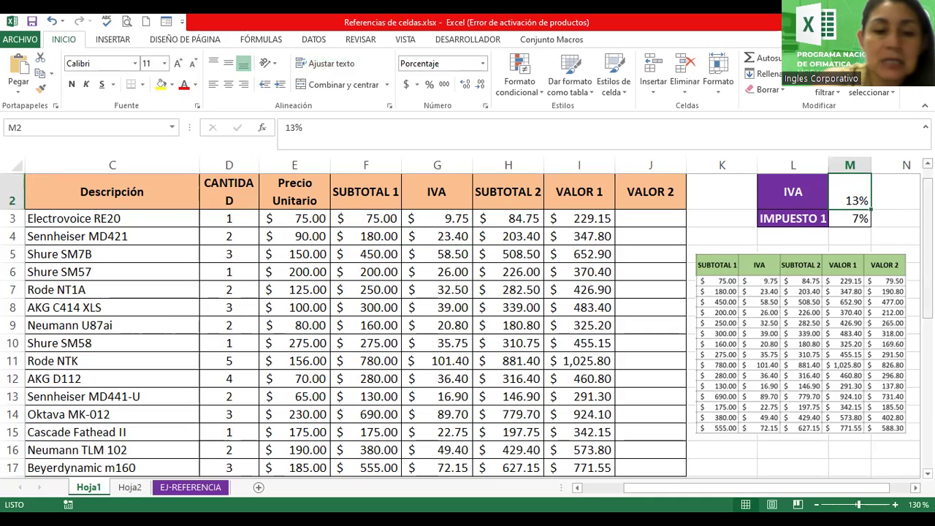
pyautogui.write('14')
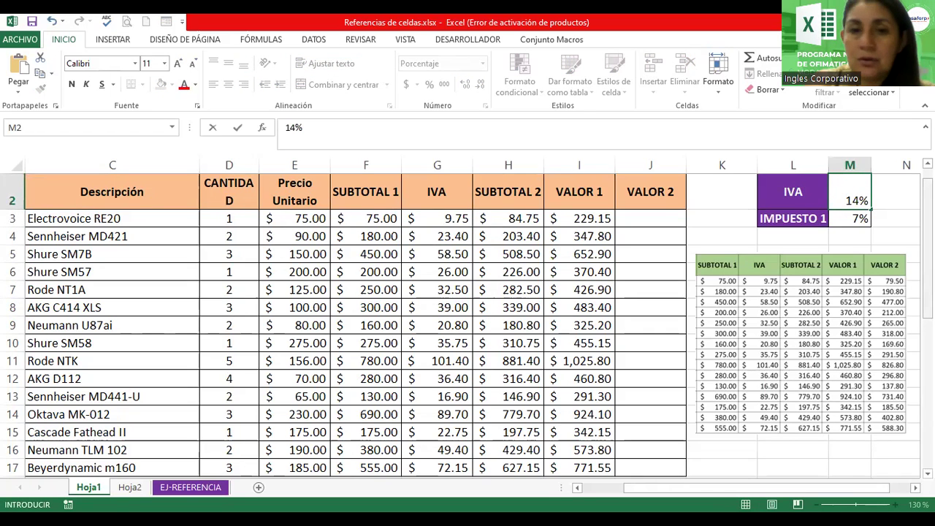
pyautogui.press('Return')
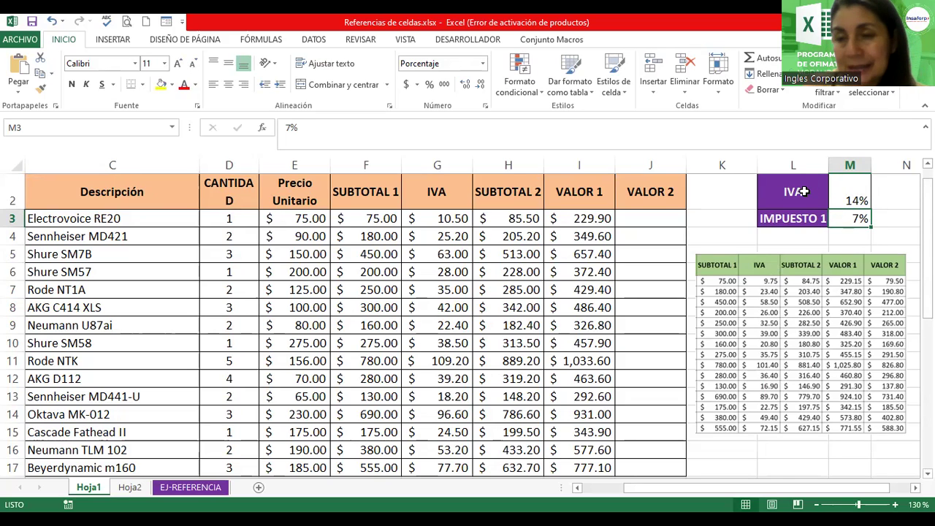
pyautogui.click(853, 185)
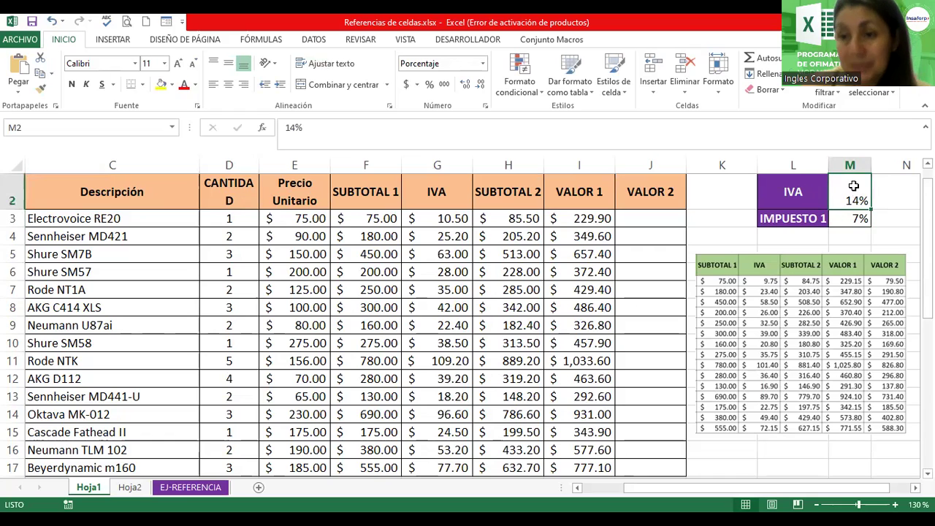
pyautogui.write('13')
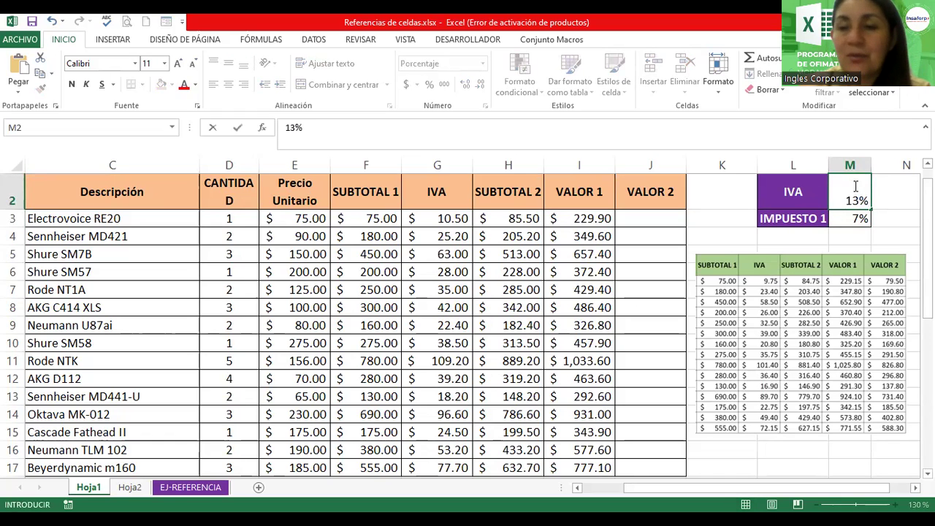
pyautogui.press('Return')
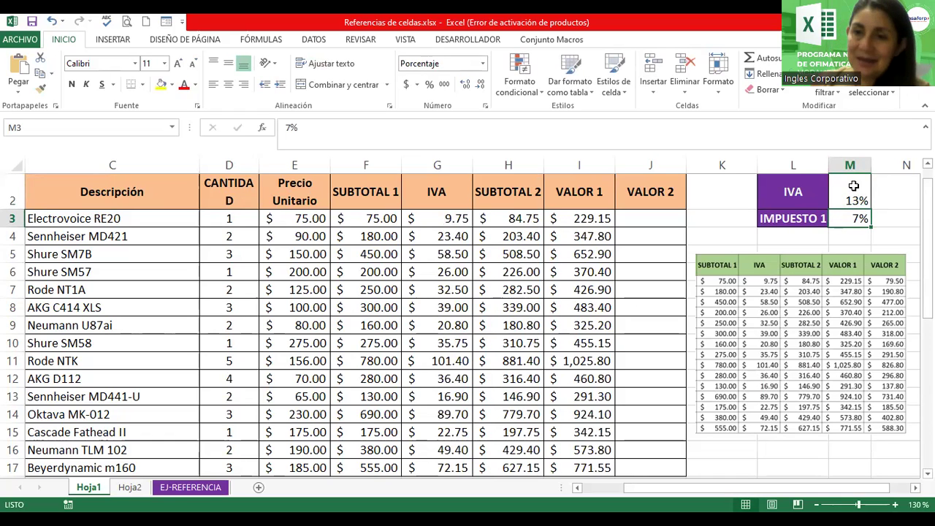
# - Review the IVA formula in G3 and SUBTOTAL 2 in H3, then edit I3's =PROMEDIO($E$3:$E$17)+H3
pyautogui.doubleClick(413, 222)
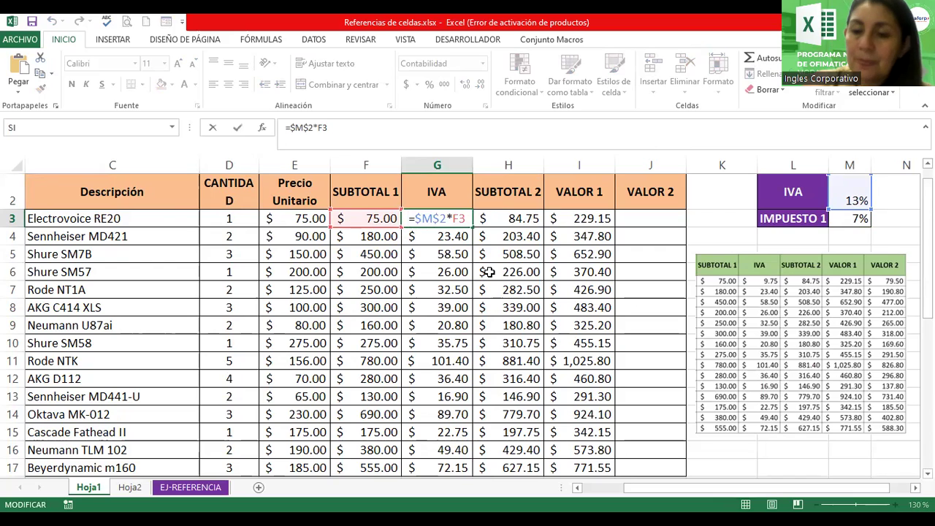
pyautogui.press('Return')
pyautogui.doubleClick(506, 218)
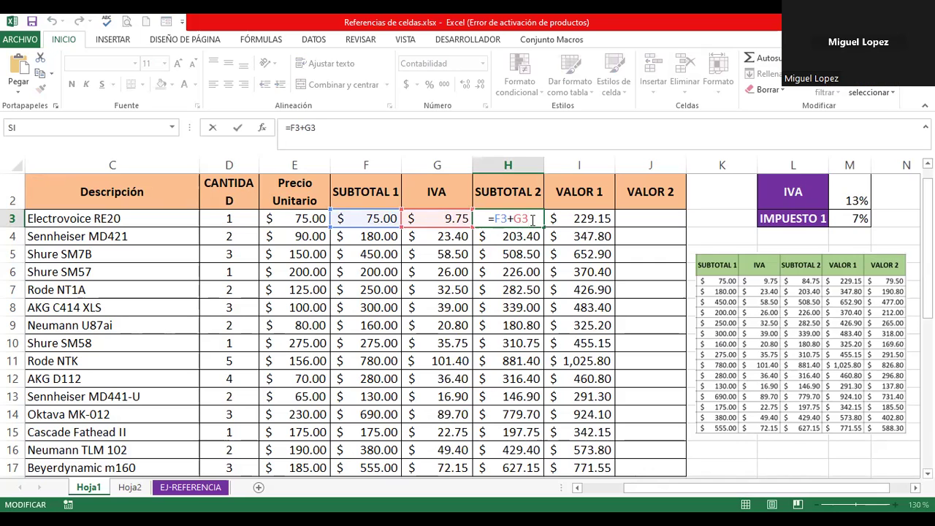
pyautogui.press('Return')
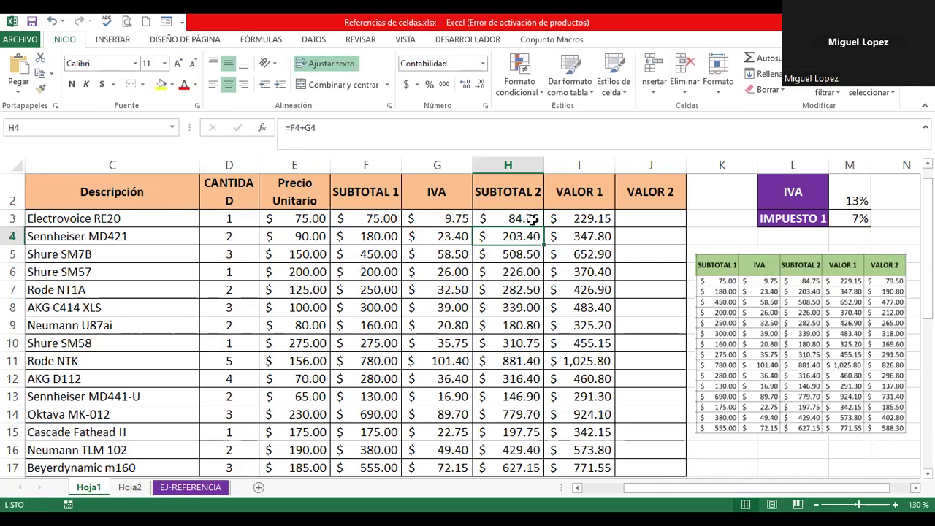
pyautogui.click(594, 220)
pyautogui.doubleClick(594, 219)
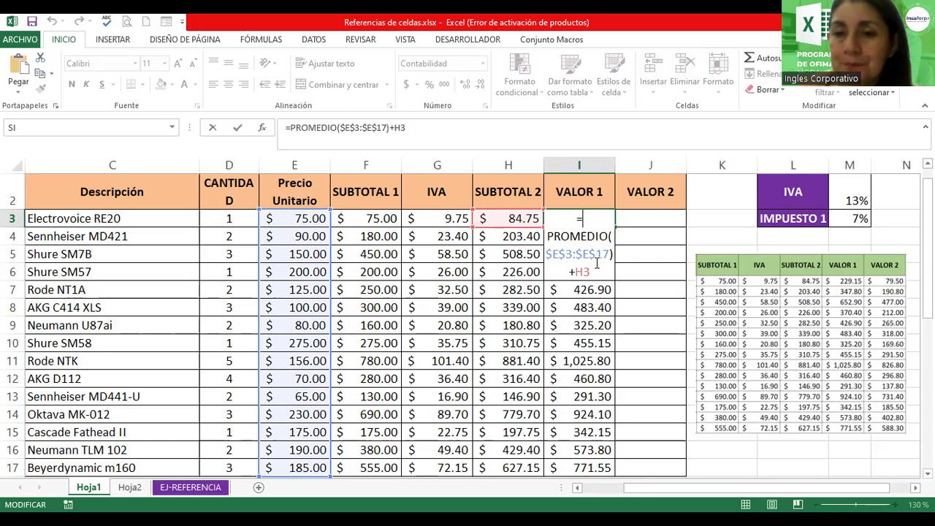
# - Try replacing I3's absolute $E$3:$E$17 range with a relative range starting at E3, then cancel the edit
pyautogui.moveTo(610, 256); pyautogui.dragTo(549, 263)
pyautogui.press('BackSpace')
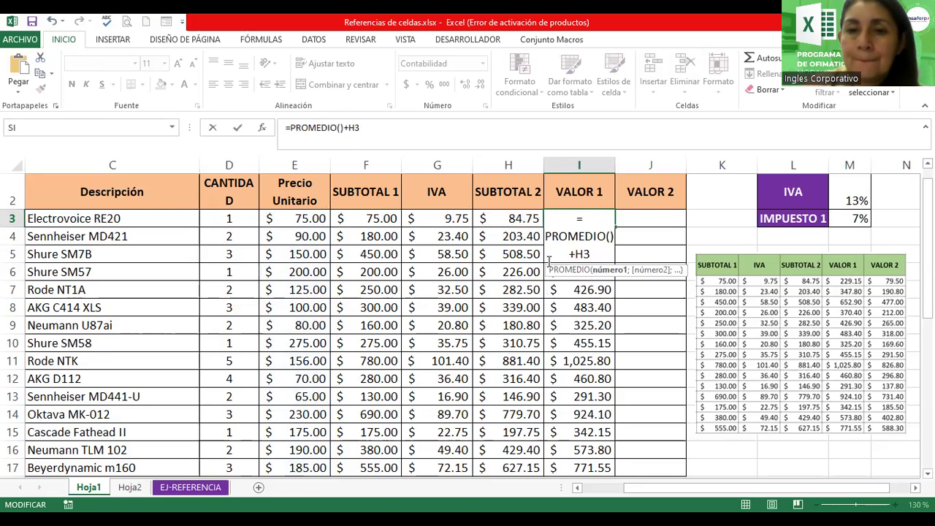
pyautogui.click(294, 219)
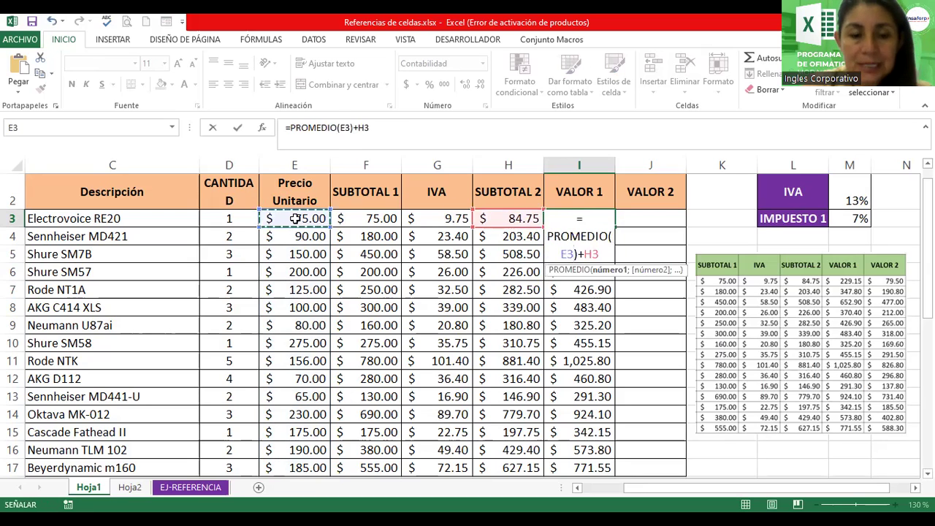
pyautogui.hotkey('shift', 'Down')
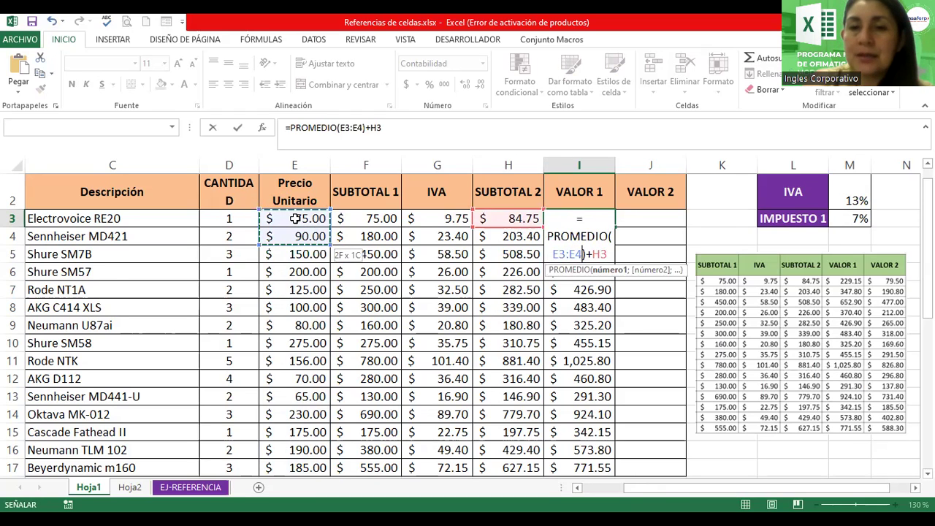
pyautogui.press('Escape')
pyautogui.press('Down')
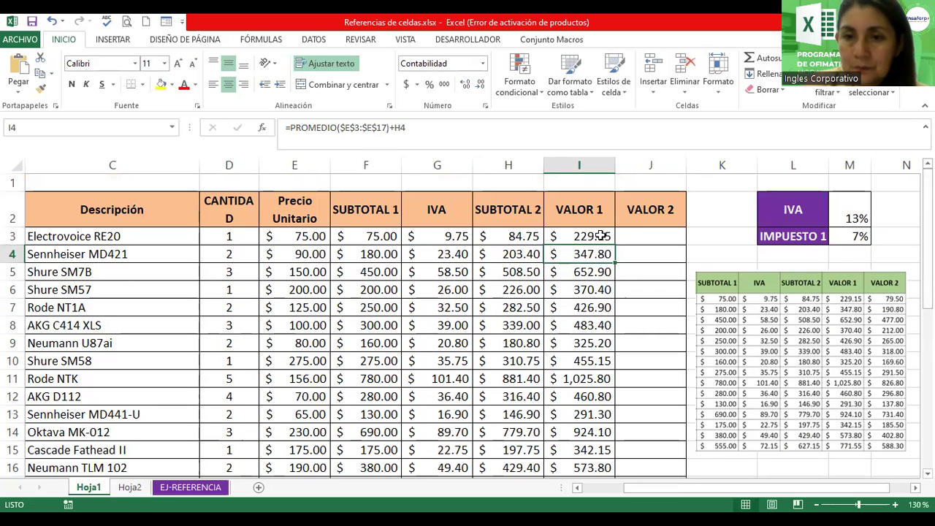
# - Toggle I3's averaged range with F4, then undo to keep the relative =PROMEDIO(E3:E17)+H3
pyautogui.doubleClick(597, 236)
pyautogui.doubleClick(565, 271)
pyautogui.moveTo(565, 272); pyautogui.dragTo(588, 285)
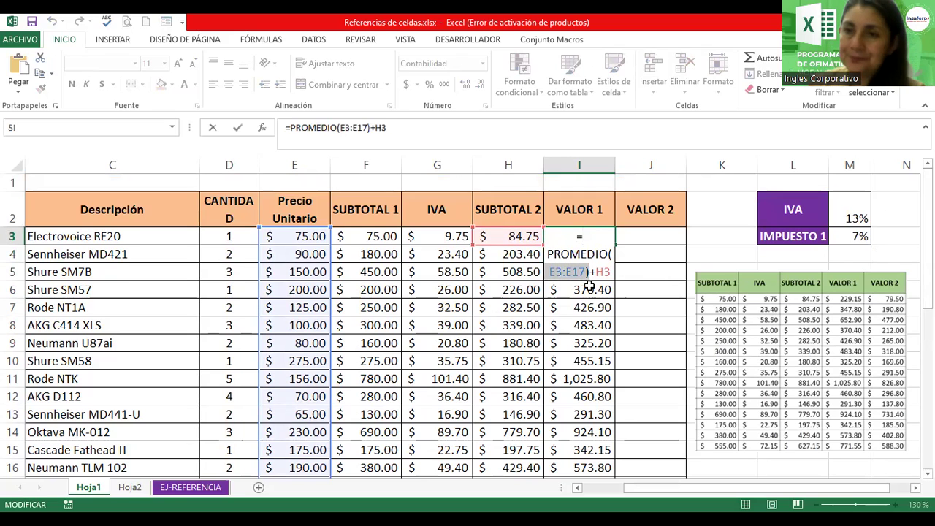
pyautogui.press('F4')
pyautogui.press('Return')
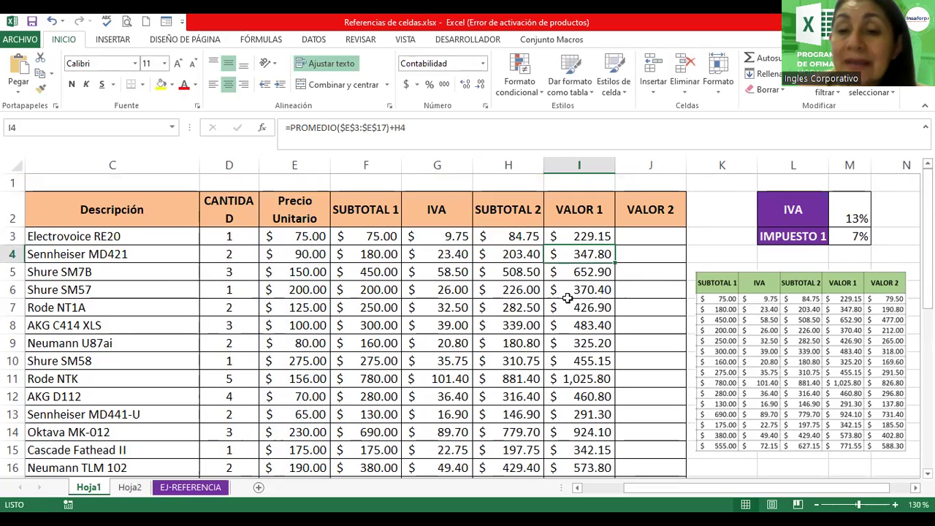
pyautogui.hotkey('ctrl', 'z')
# - Fill I3's formula down to I16 and confirm I4 reads =PROMEDIO(E4:E18)+H4
pyautogui.moveTo(613, 245); pyautogui.dragTo(611, 468)
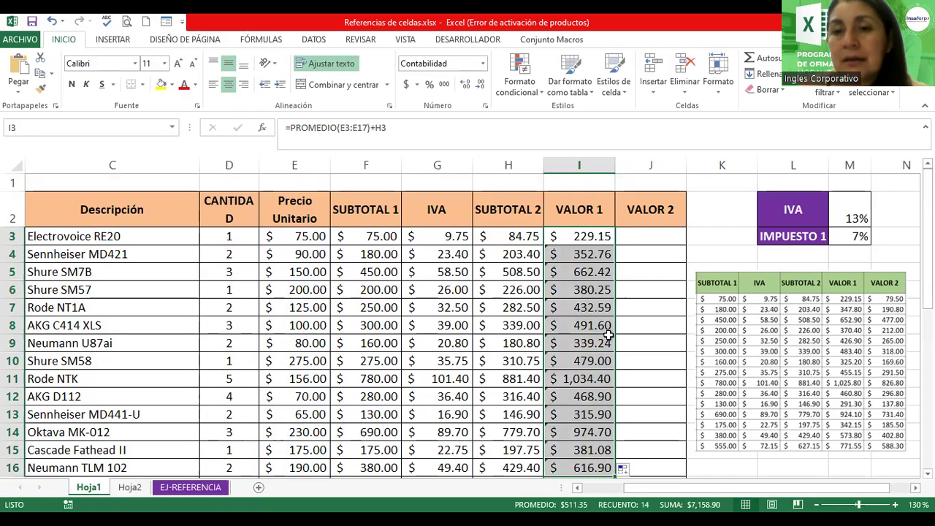
pyautogui.click(577, 253)
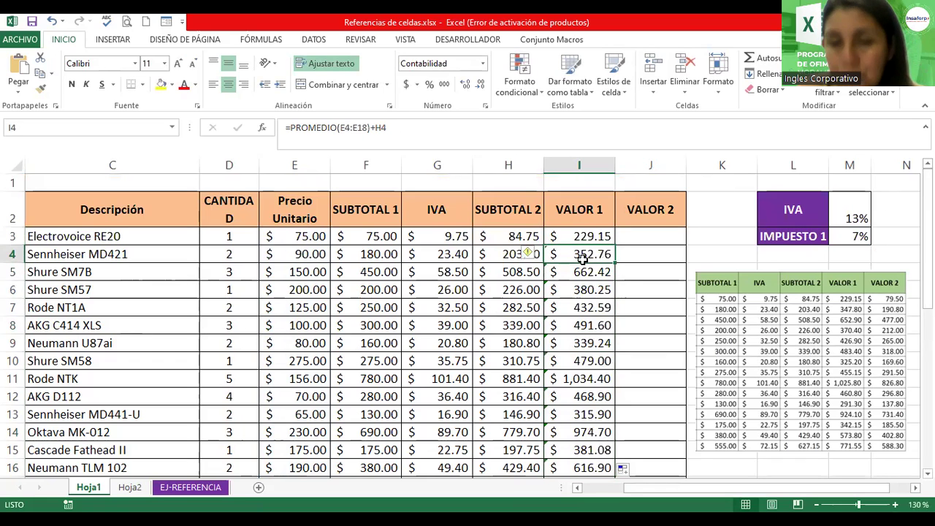
pyautogui.doubleClick(582, 259)
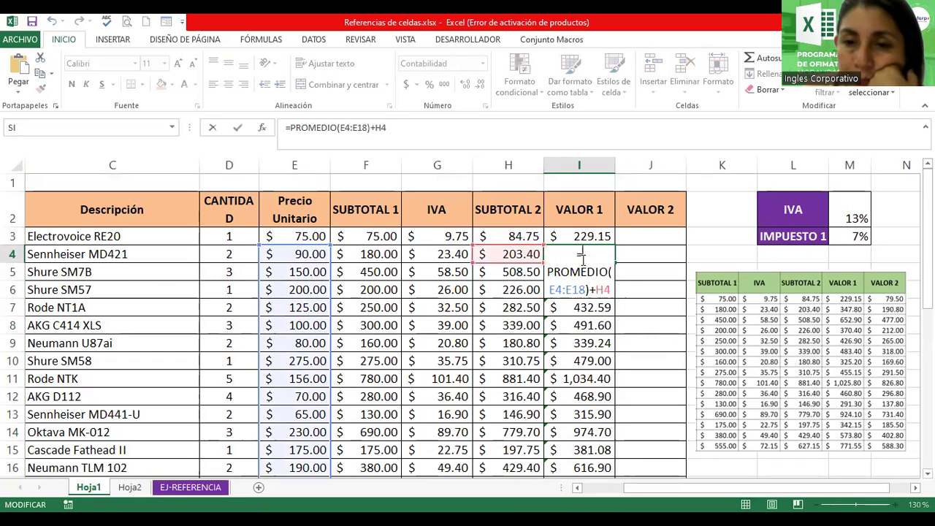
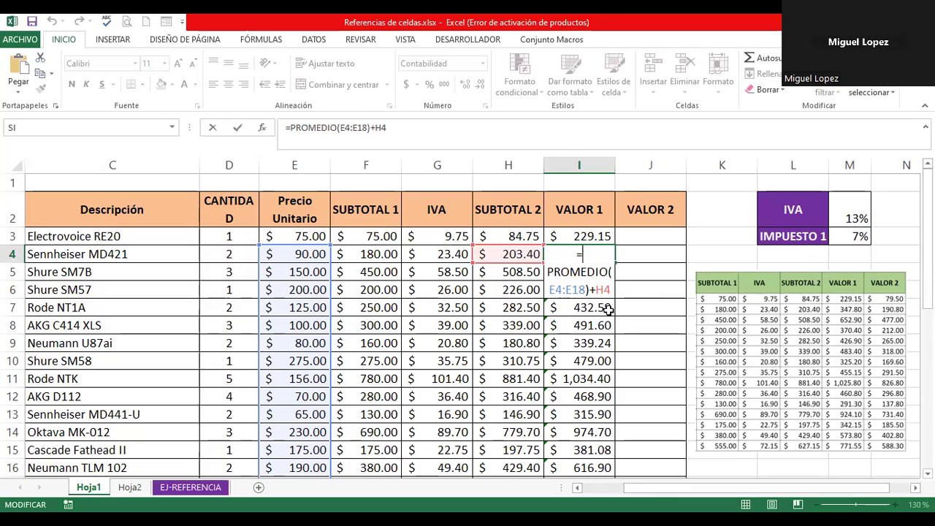
# - Commit the VALOR 1 formula in I4 and review its references
pyautogui.moveTo(926, 227); pyautogui.dragTo(926, 248)
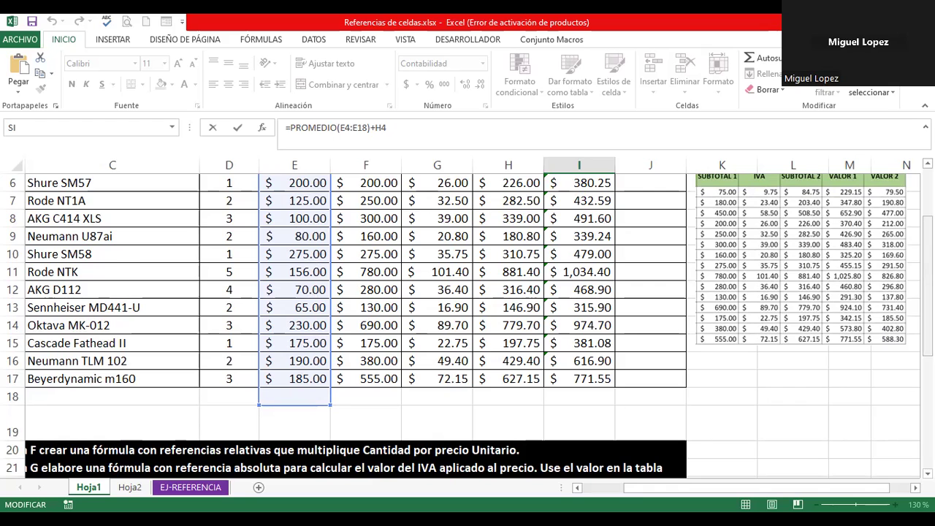
pyautogui.scroll(2, 692, 262)
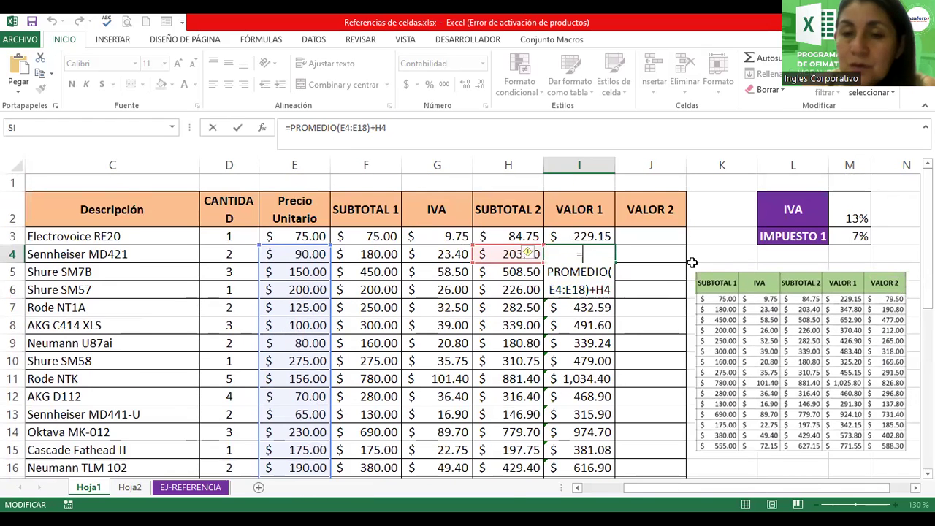
pyautogui.press('Return')
pyautogui.click(590, 254)
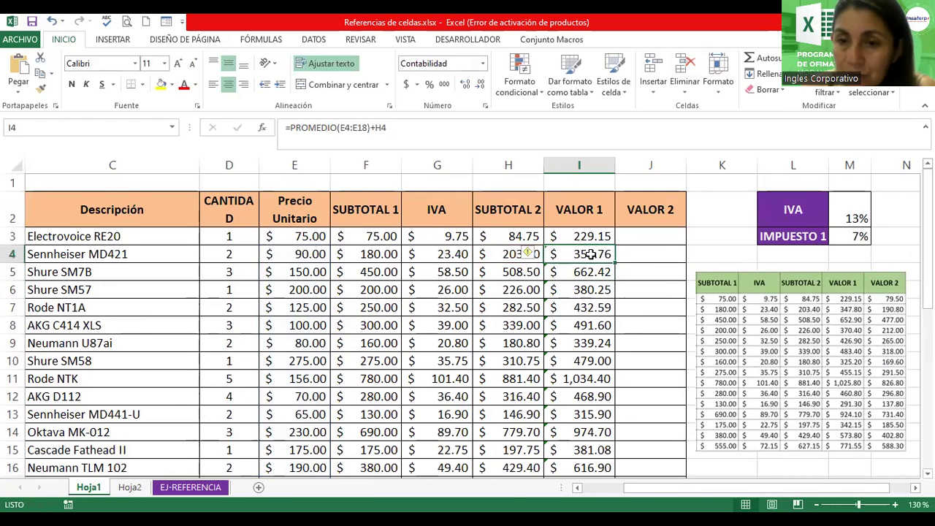
pyautogui.doubleClick(590, 254)
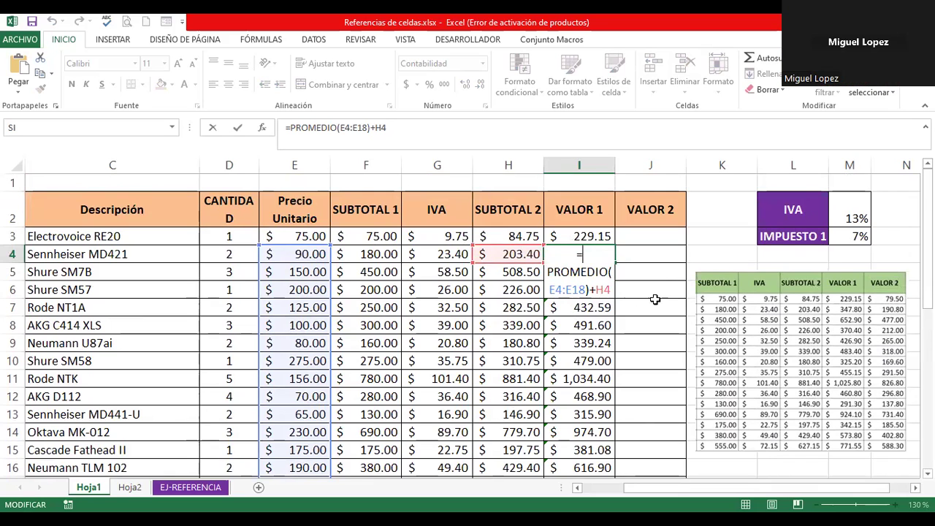
pyautogui.press('Return')
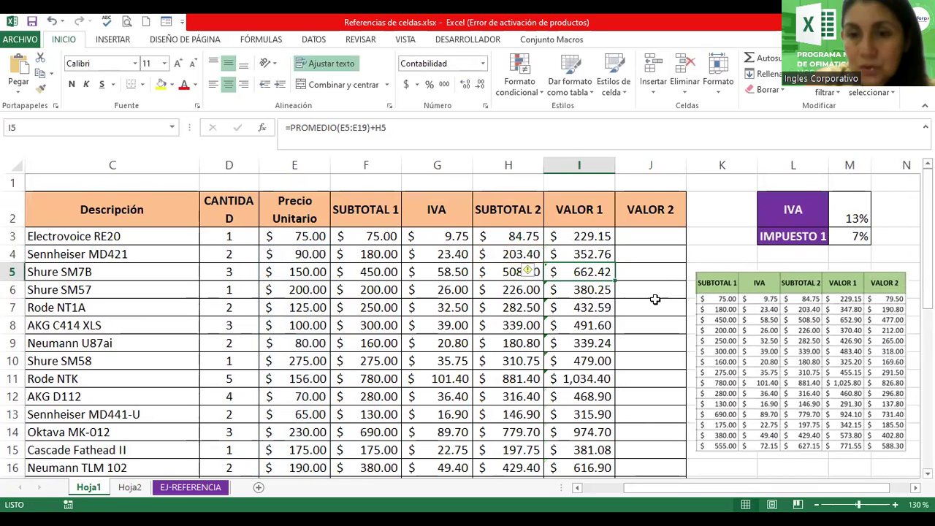
# - Inspect the I3 and I4 formulas to compare their Precio Unitario ranges
pyautogui.click(578, 235)
pyautogui.doubleClick(578, 235)
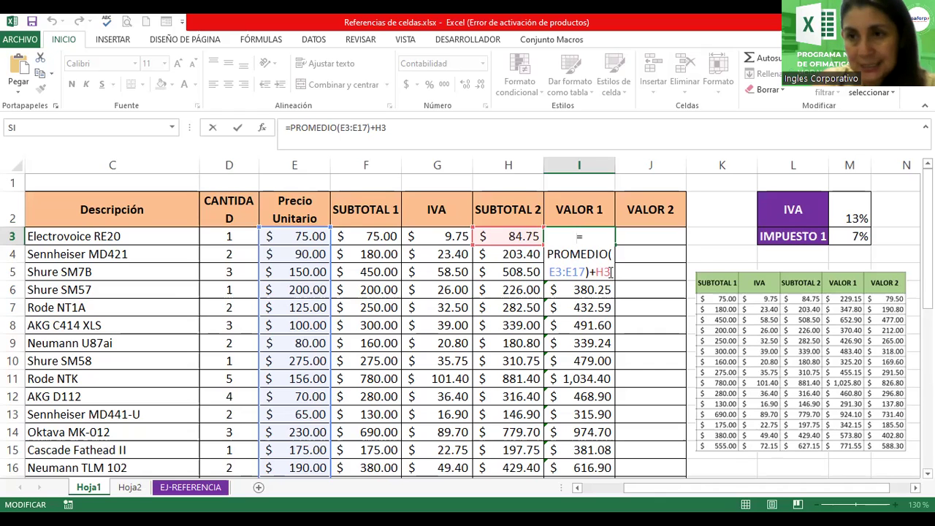
pyautogui.press('Return')
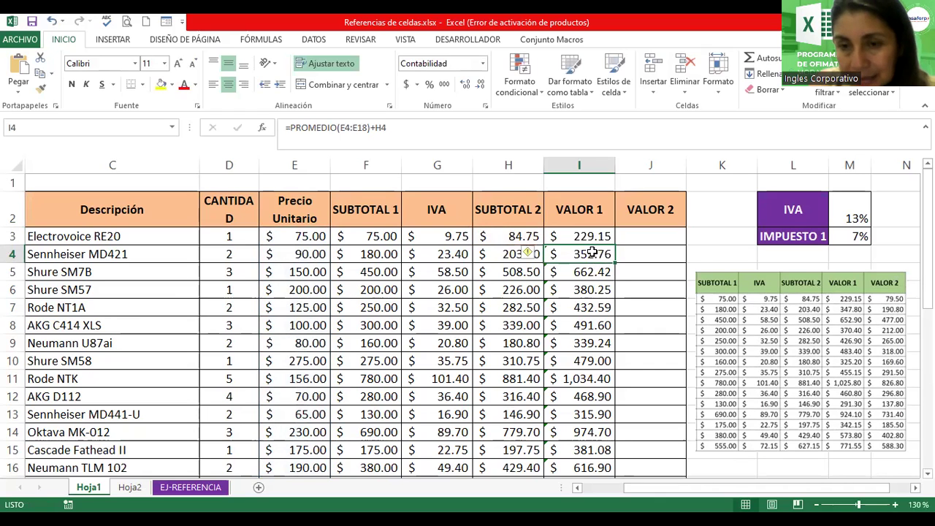
pyautogui.doubleClick(590, 253)
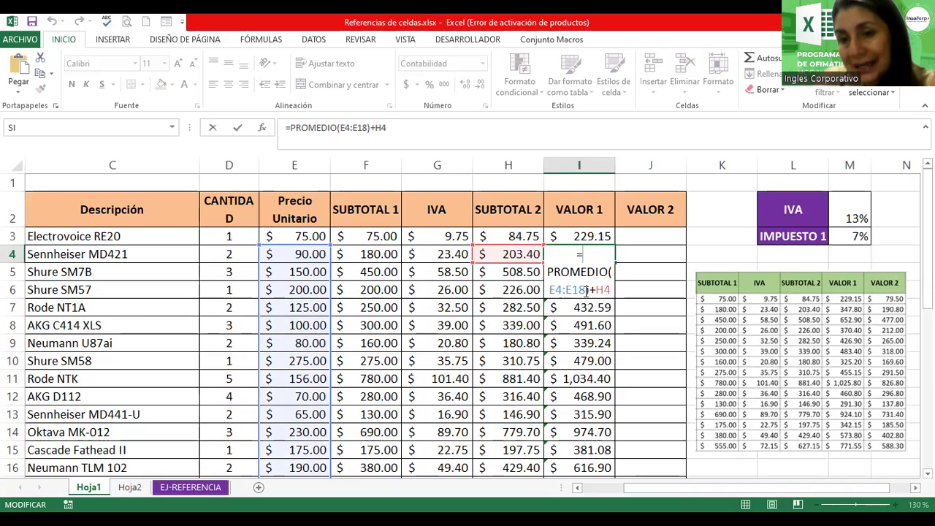
pyautogui.click(614, 290)
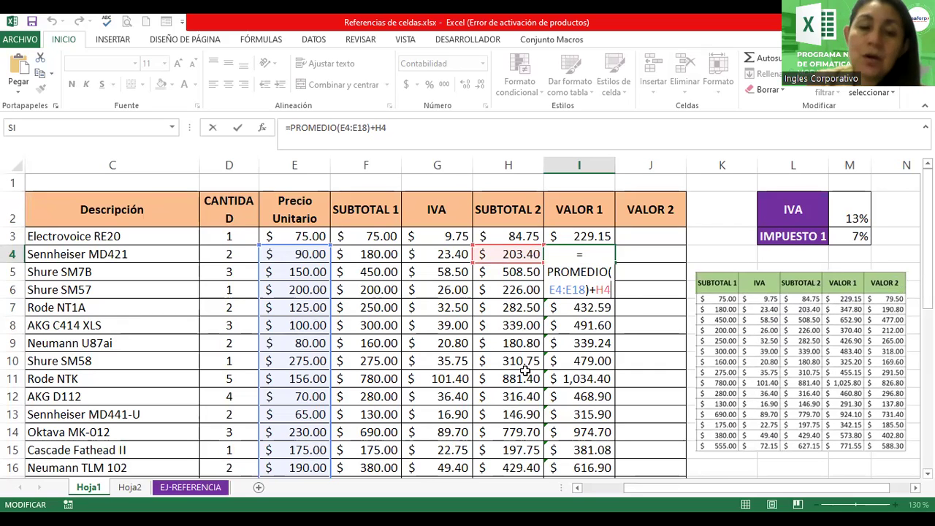
pyautogui.hotkey('ctrl', 'Return')
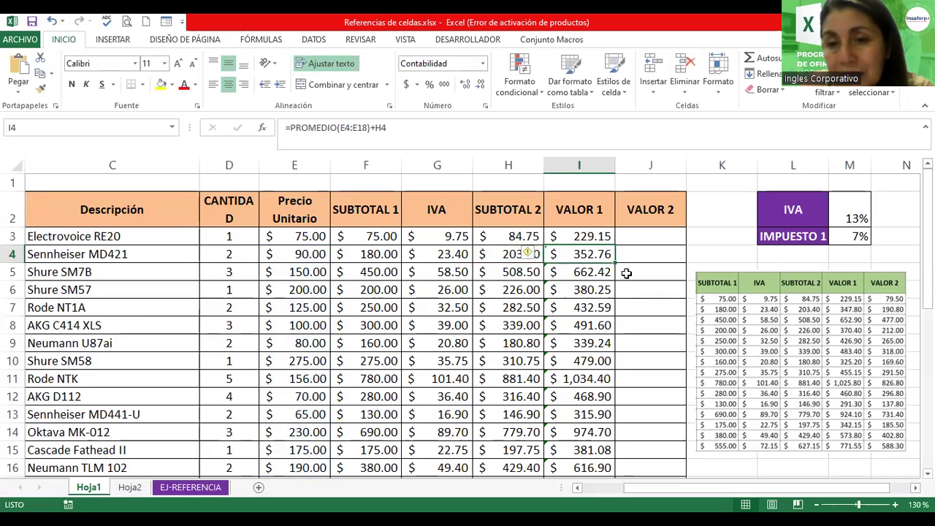
# - Check how I3's E3:E17 range shifts to E5:E19 in I5
pyautogui.doubleClick(571, 234)
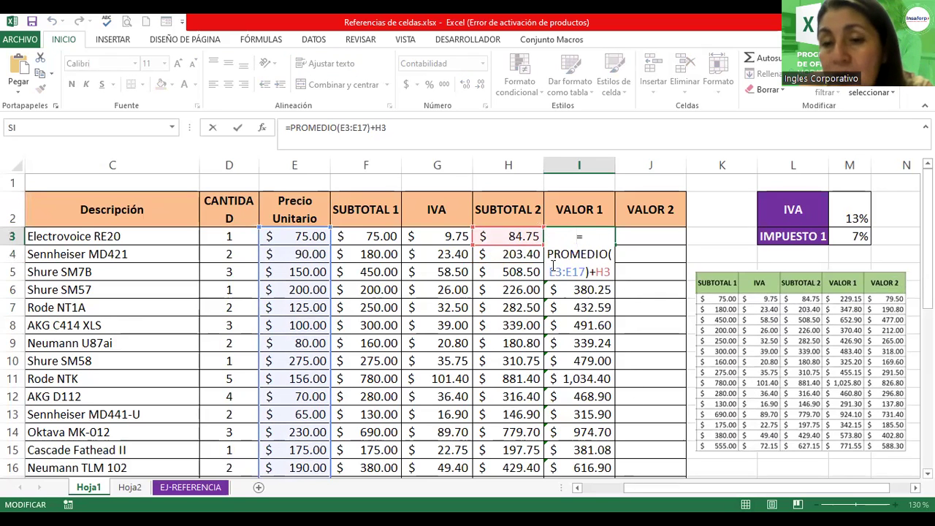
pyautogui.moveTo(550, 271); pyautogui.dragTo(589, 276)
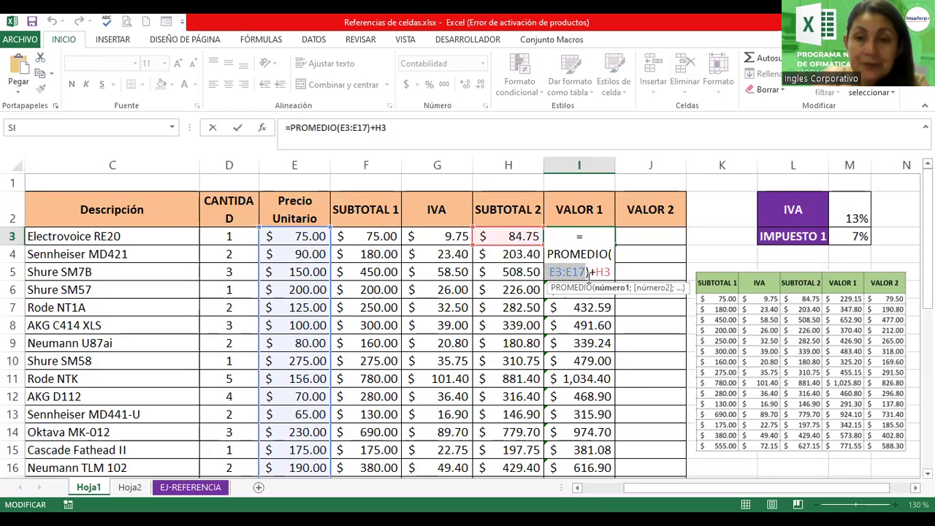
pyautogui.press('Escape')
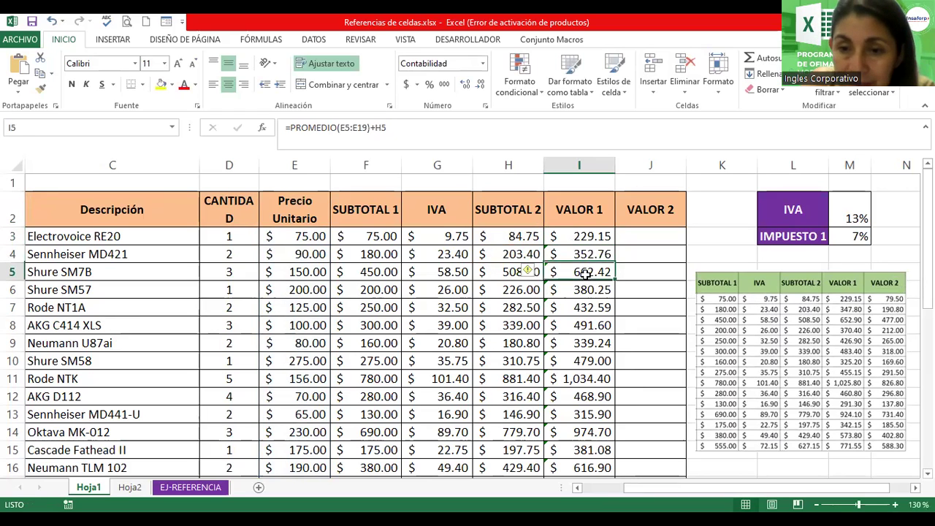
pyautogui.doubleClick(584, 271)
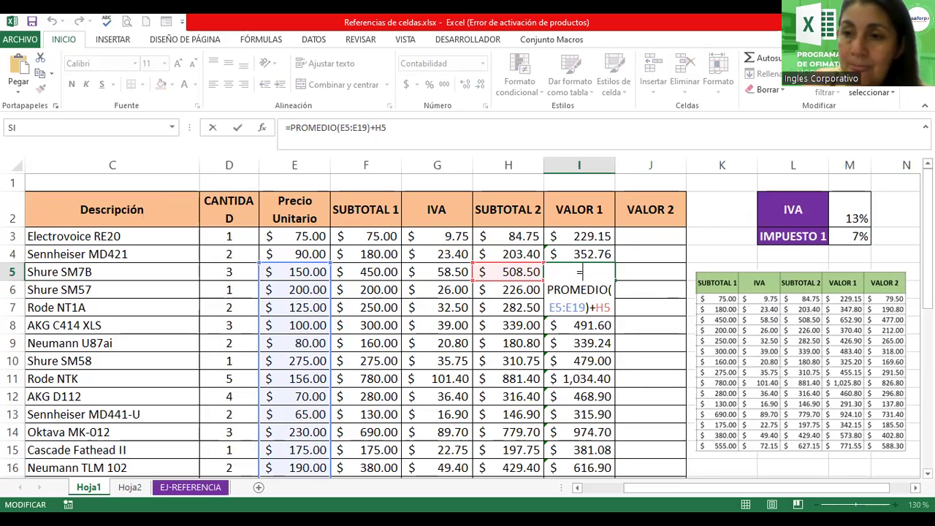
pyautogui.moveTo(926, 219); pyautogui.dragTo(925, 311)
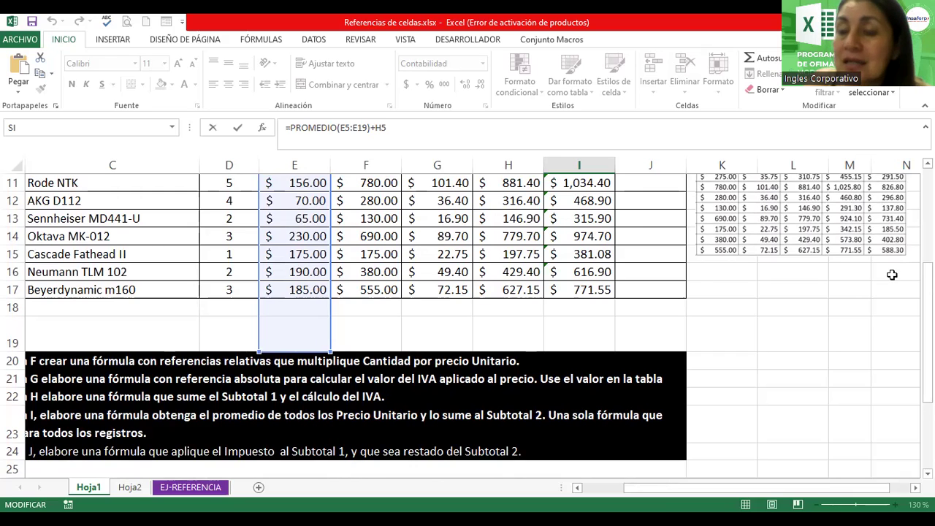
pyautogui.moveTo(928, 285); pyautogui.dragTo(928, 186)
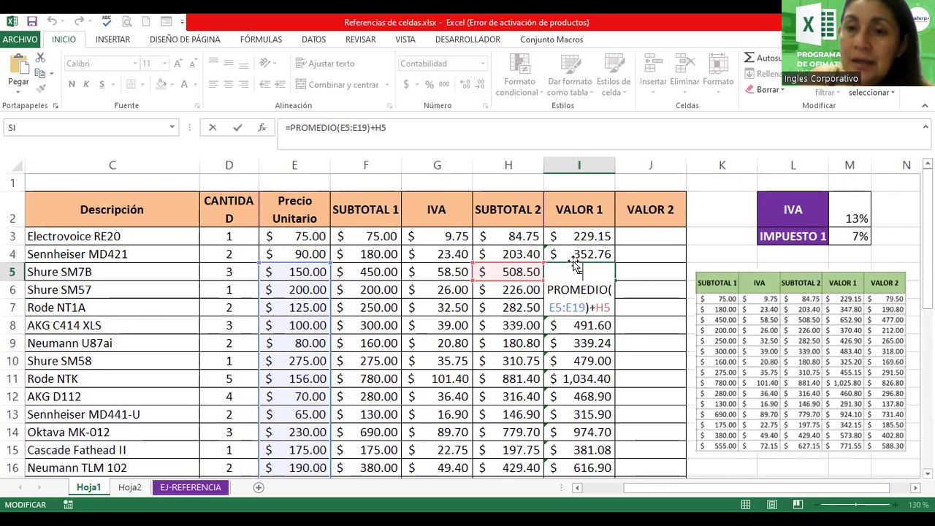
pyautogui.moveTo(551, 310); pyautogui.dragTo(579, 307)
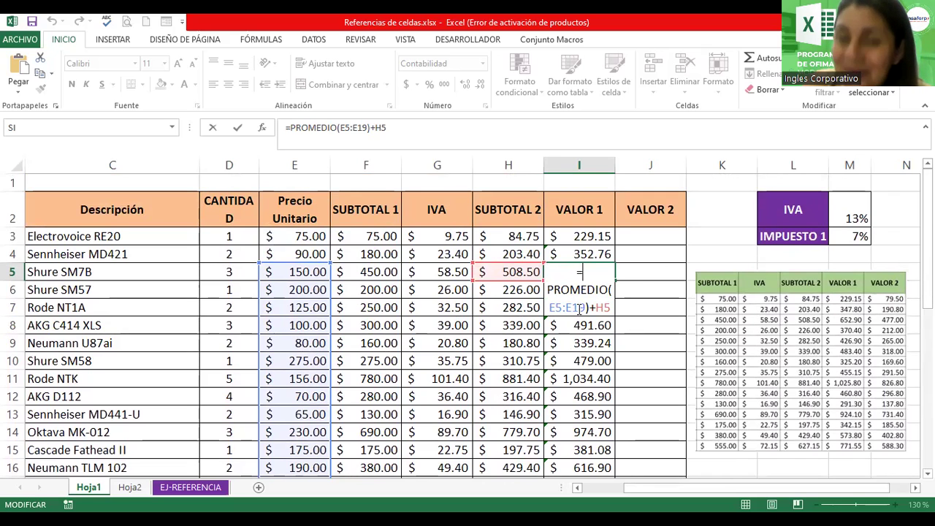
pyautogui.hotkey('ctrl', 'Return')
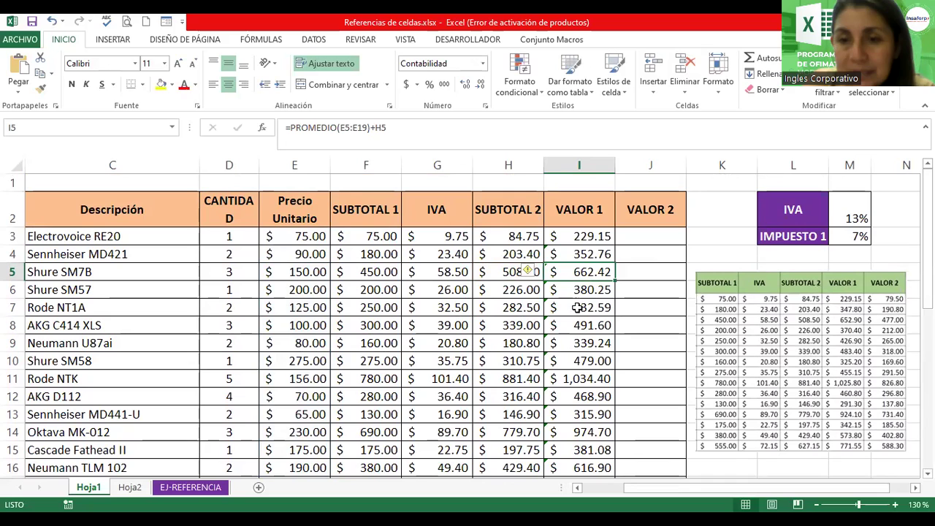
# - Change I3 to =PROMEDIO($E$3:$E$17)+H3 by making both range ends absolute
pyautogui.click(588, 235)
pyautogui.doubleClick(587, 233)
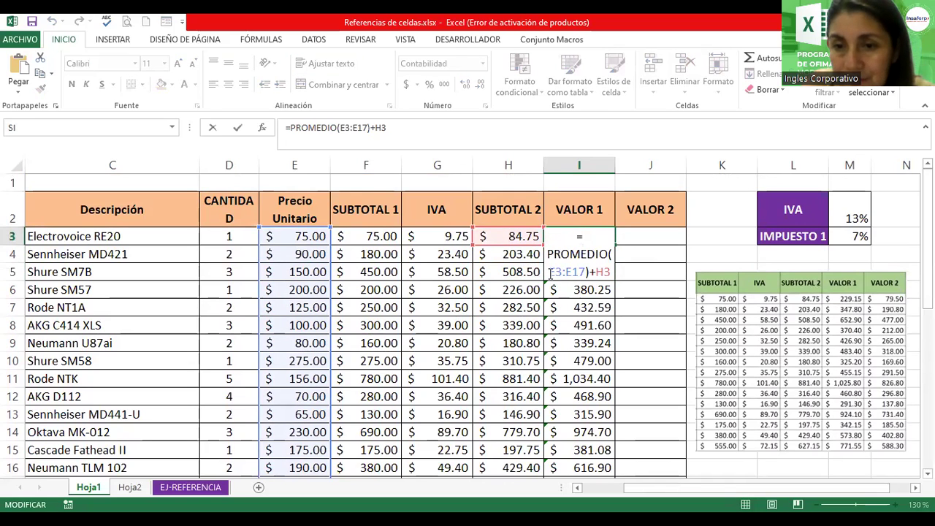
pyautogui.click(554, 271)
pyautogui.press('F4')
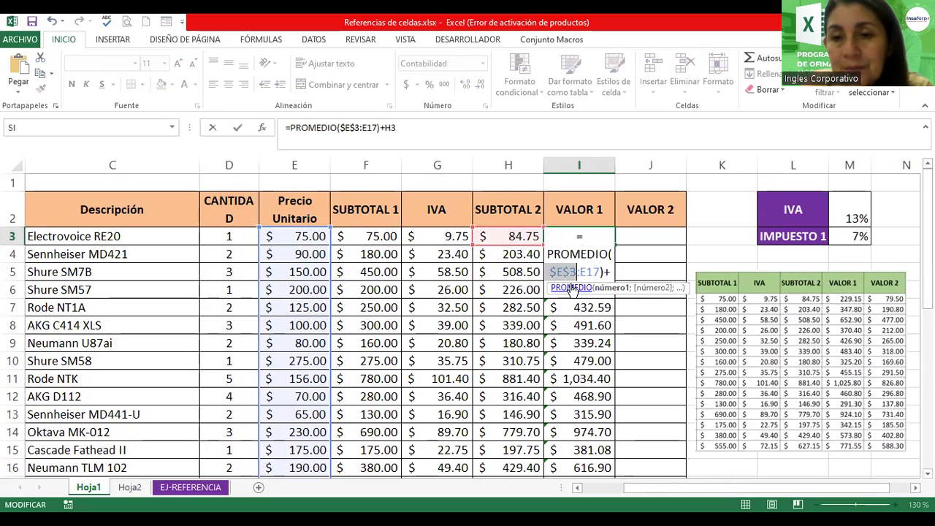
pyautogui.click(590, 271)
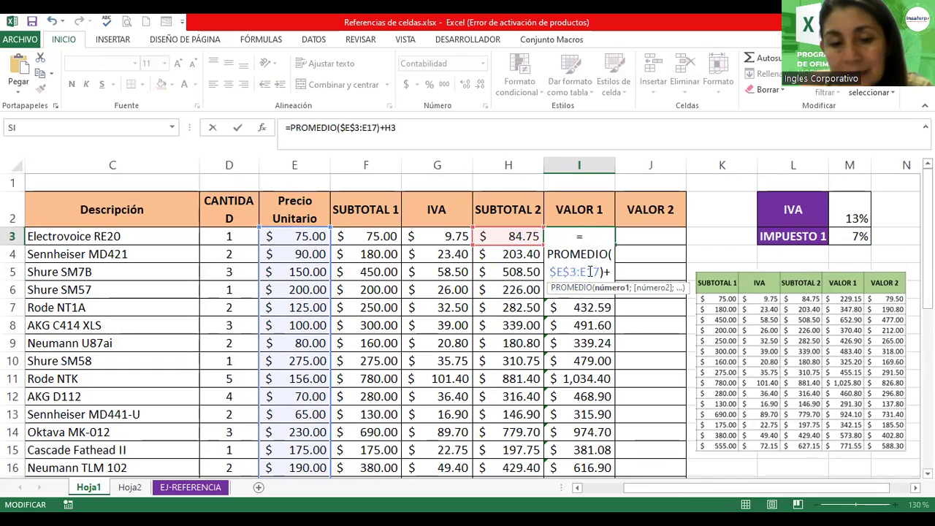
pyautogui.press('F4')
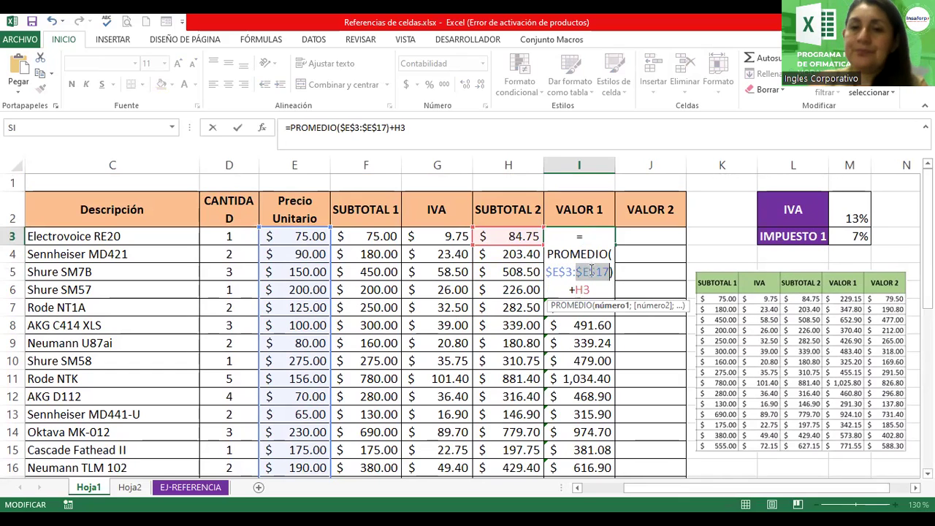
pyautogui.click(591, 272)
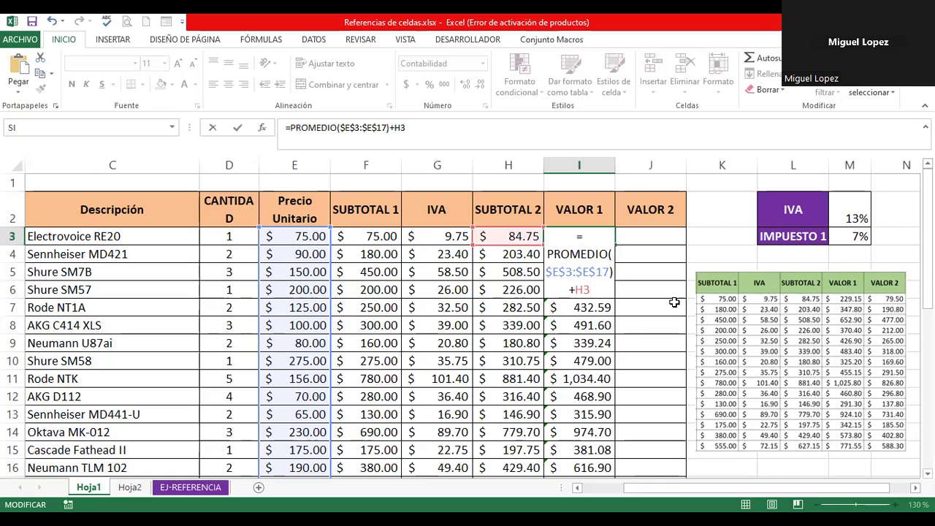
pyautogui.press('Return')
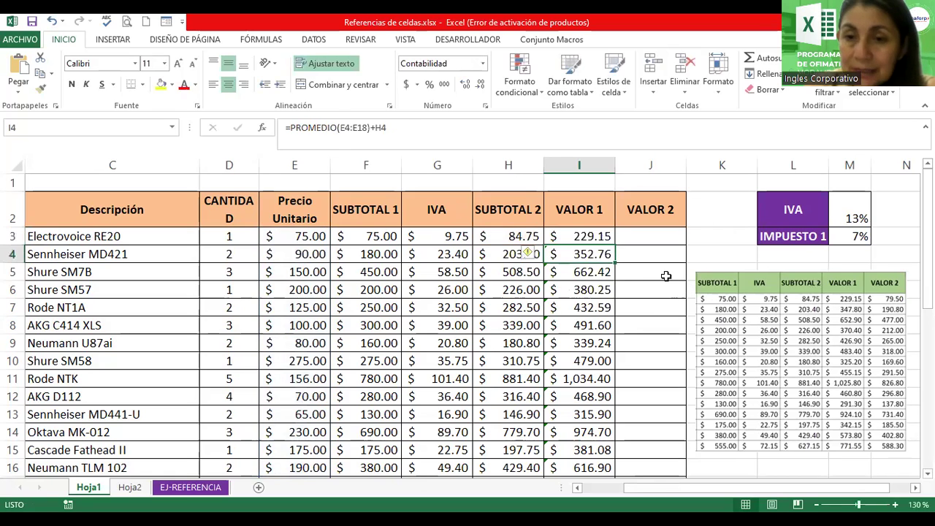
# - Fill I3's =PROMEDIO($E$3:$E$17)+H3 formula down to I17, then recheck I3
pyautogui.click(589, 236)
pyautogui.moveTo(616, 246); pyautogui.dragTo(620, 471)
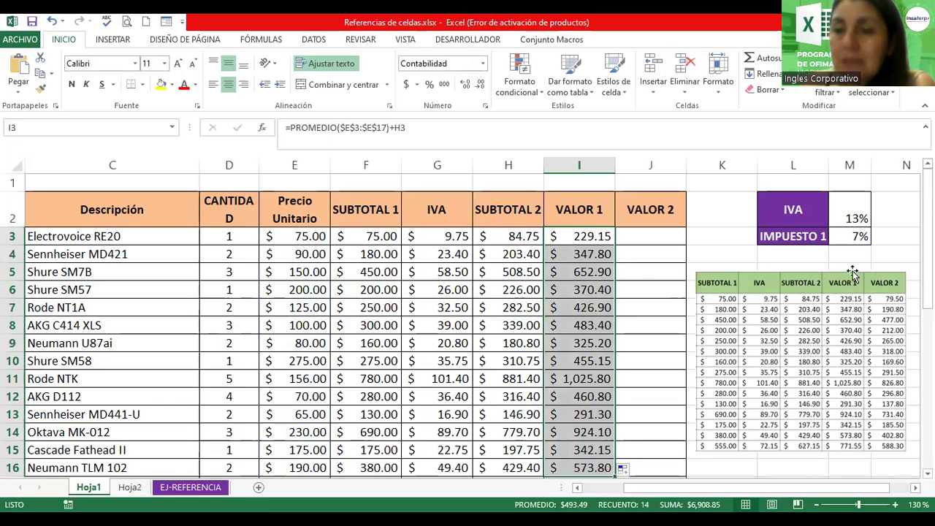
pyautogui.moveTo(926, 219)
pyautogui.mouseDown()
pyautogui.moveTo(925, 242)
pyautogui.moveTo(926, 234)
pyautogui.mouseUp()
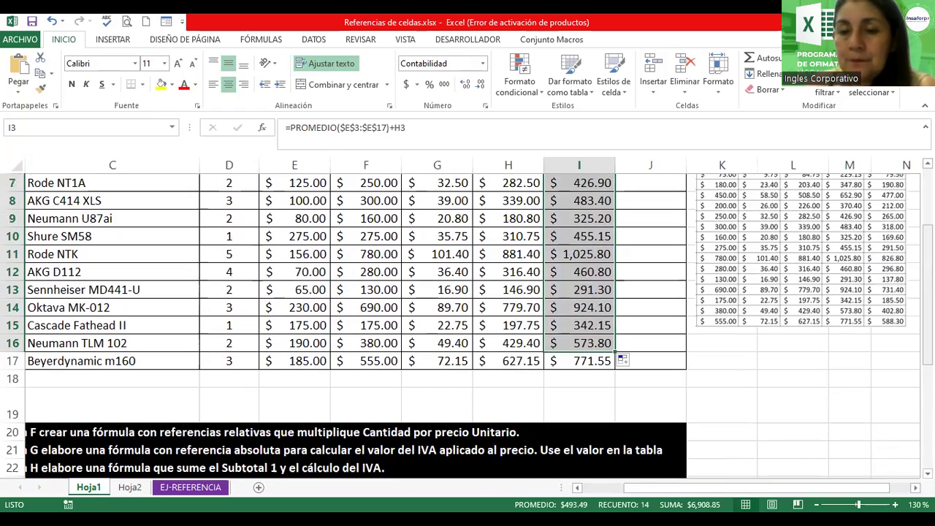
pyautogui.moveTo(614, 369); pyautogui.dragTo(614, 369)
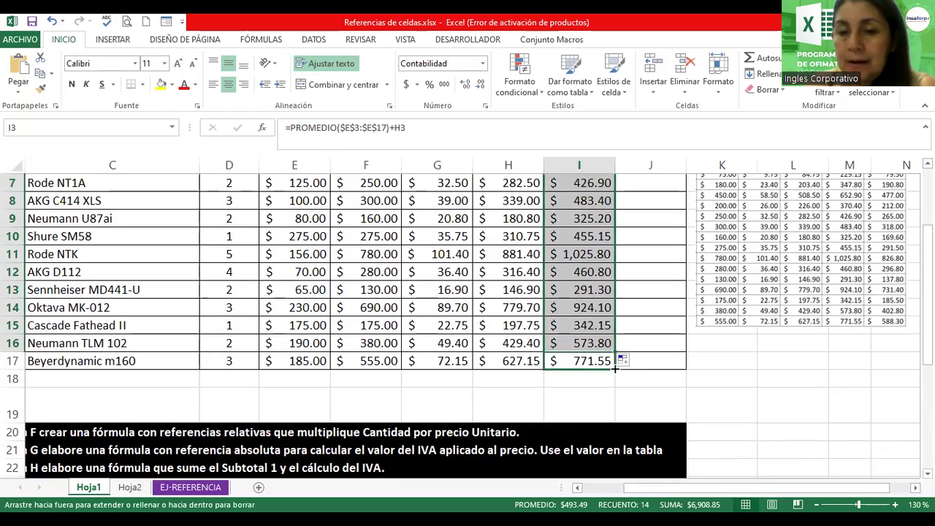
pyautogui.moveTo(926, 292); pyautogui.dragTo(716, 244)
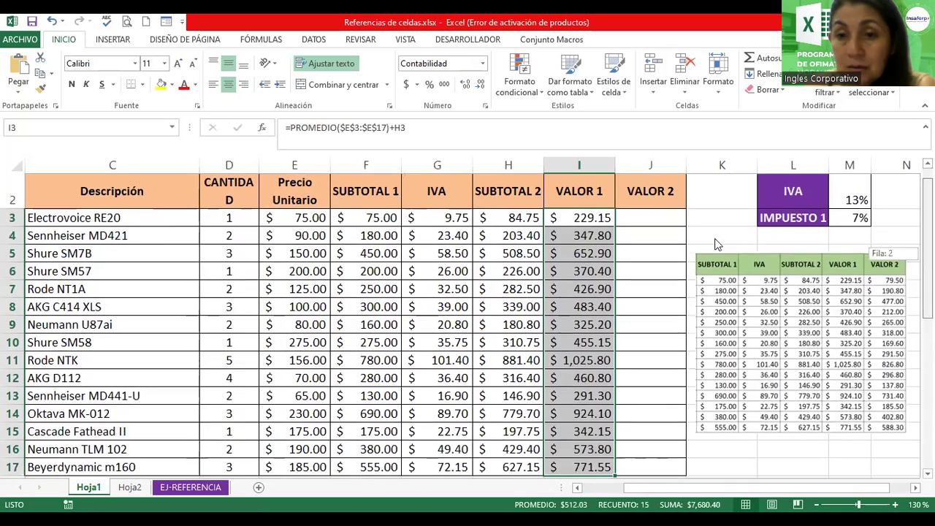
pyautogui.doubleClick(582, 236)
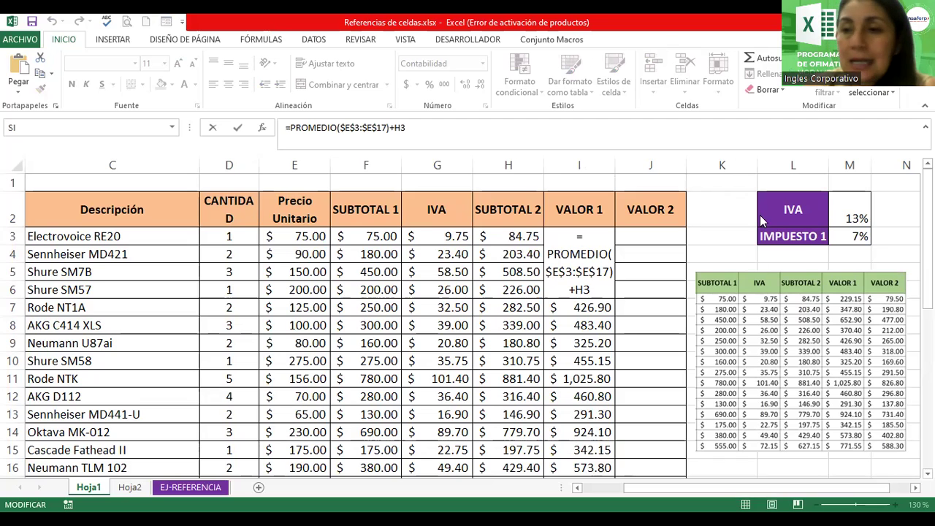
pyautogui.moveTo(925, 235); pyautogui.dragTo(926, 300)
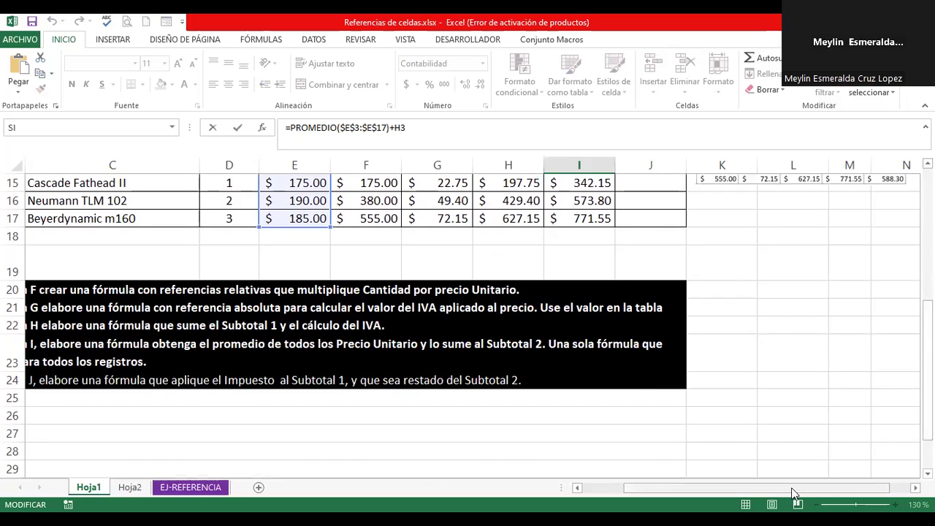
pyautogui.moveTo(756, 487); pyautogui.dragTo(714, 487)
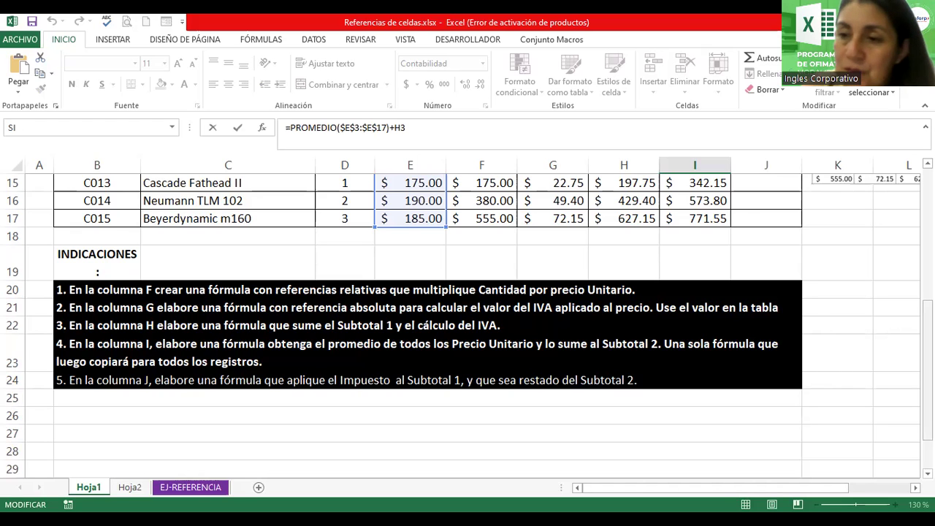
pyautogui.moveTo(928, 374); pyautogui.dragTo(927, 367)
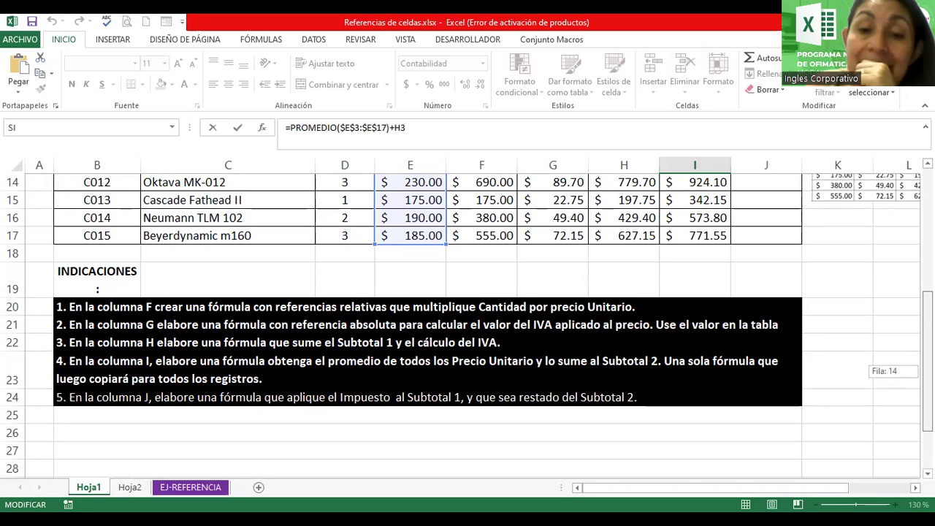
pyautogui.moveTo(926, 361); pyautogui.dragTo(926, 241)
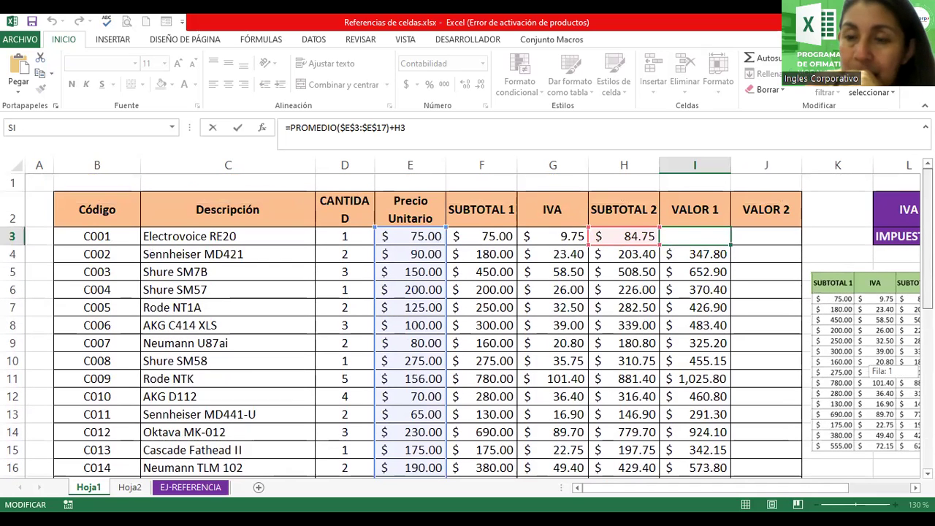
# - Commit I3, then enter =(M3*F3)-H3 in J3 as the first VALOR 2 formula
pyautogui.hotkey('ctrl', 'Return')
pyautogui.click(756, 240)
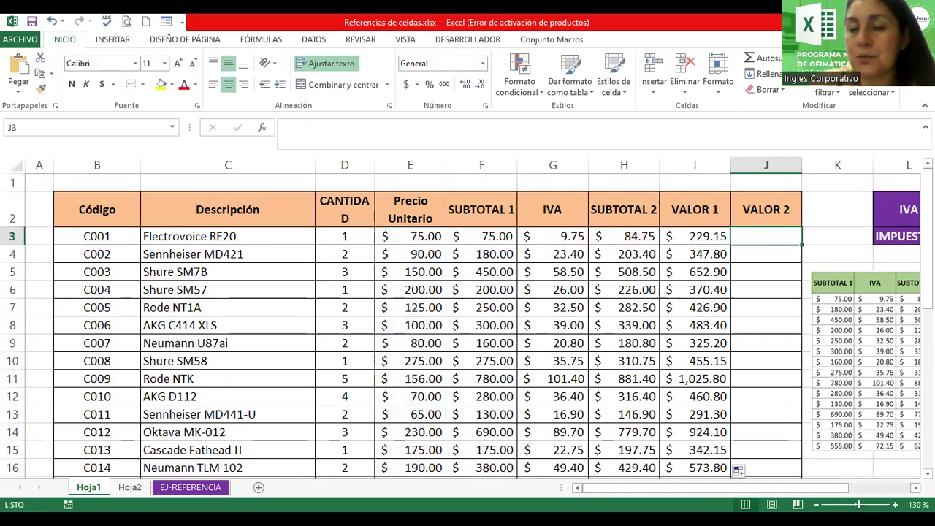
pyautogui.moveTo(860, 492); pyautogui.dragTo(899, 491)
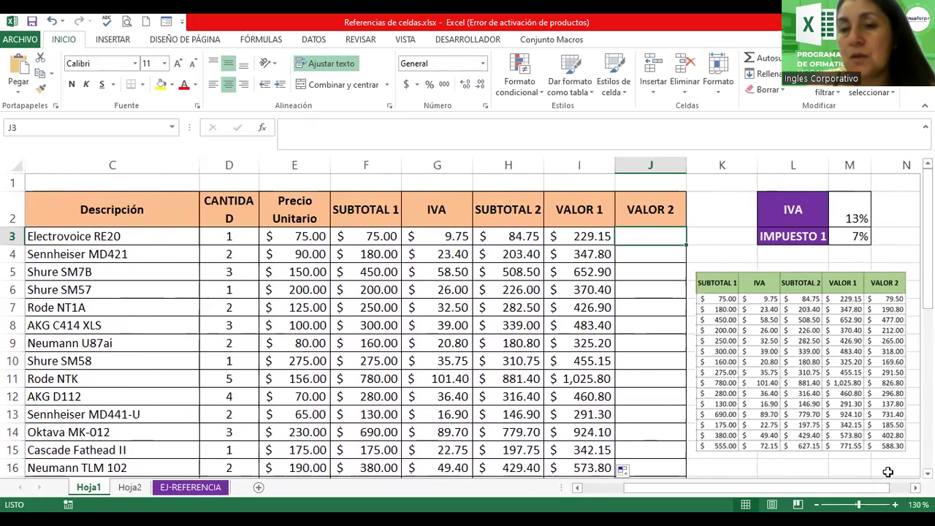
pyautogui.write('=')
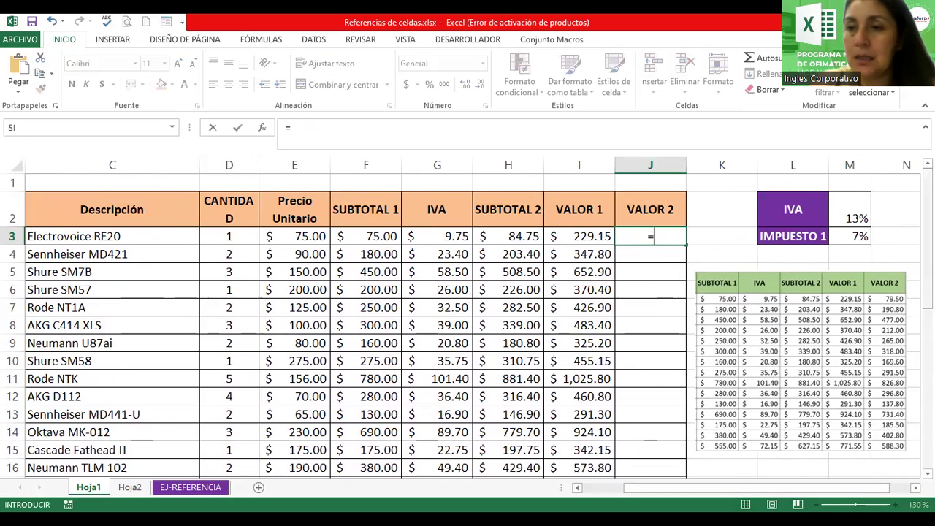
pyautogui.write('(')
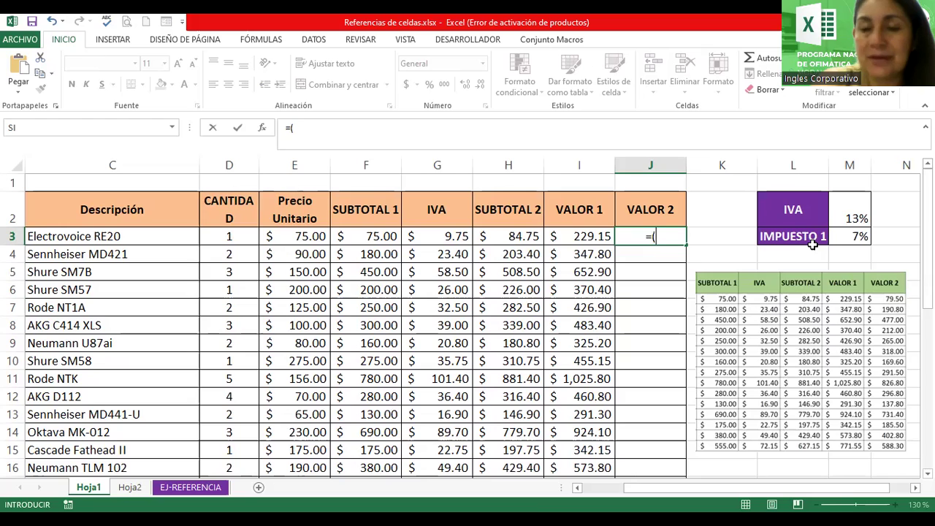
pyautogui.click(847, 236)
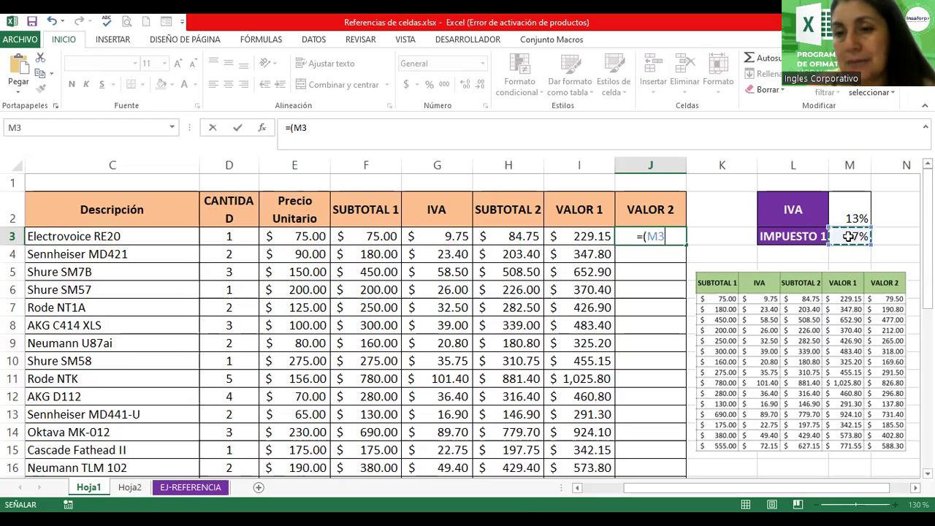
pyautogui.write('*')
pyautogui.moveTo(926, 193)
pyautogui.mouseDown()
pyautogui.moveTo(926, 248)
pyautogui.moveTo(909, 195)
pyautogui.mouseUp()
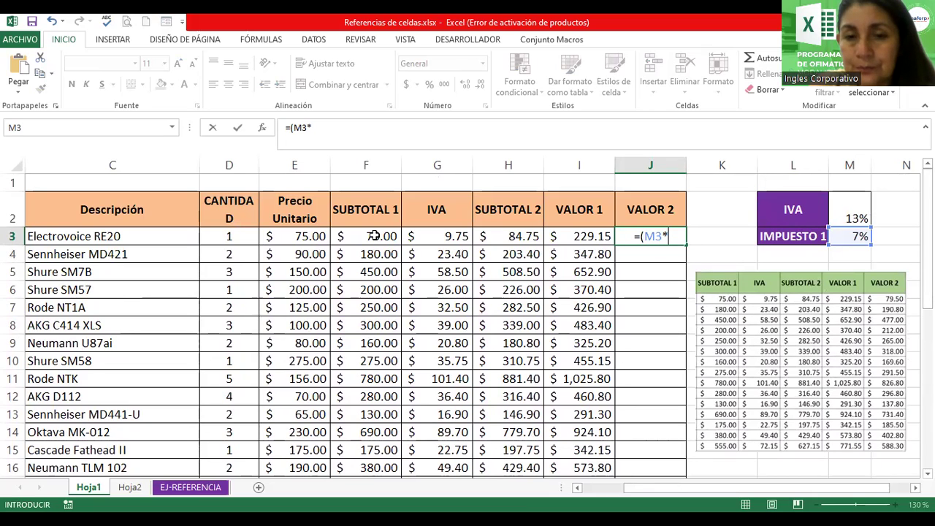
pyautogui.click(375, 235)
pyautogui.write(')')
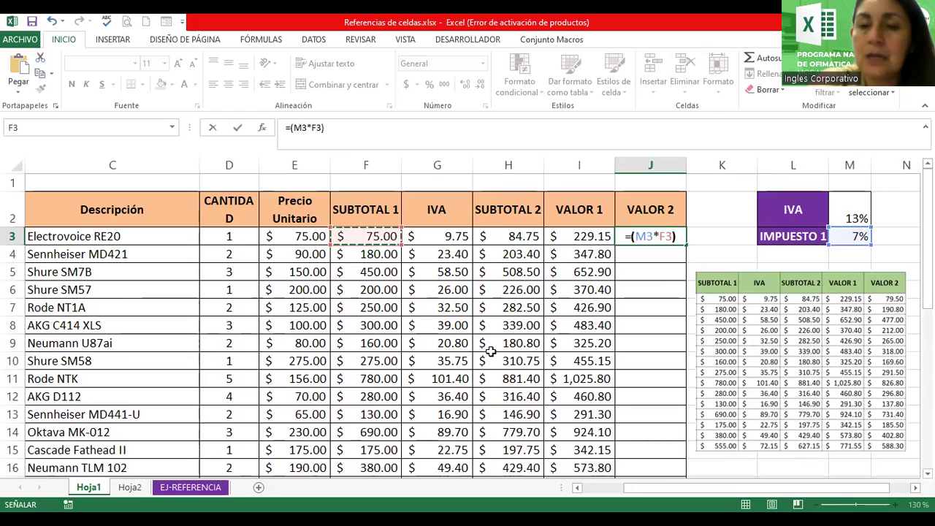
pyautogui.write('-')
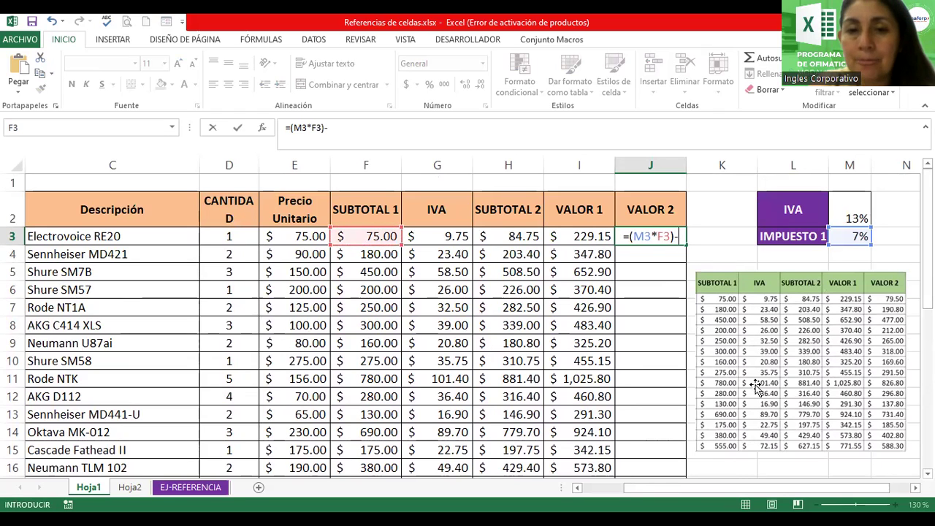
pyautogui.moveTo(926, 241)
pyautogui.mouseDown()
pyautogui.moveTo(925, 252)
pyautogui.moveTo(926, 175)
pyautogui.mouseUp()
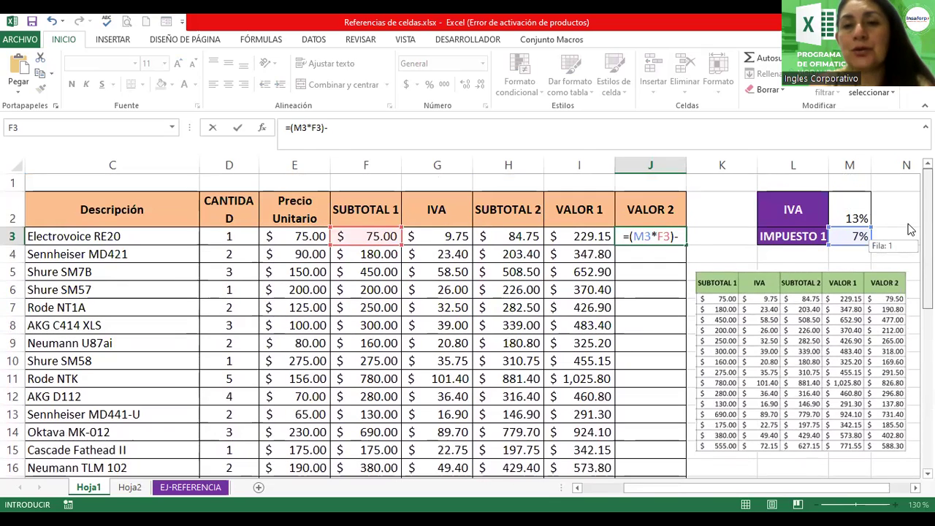
pyautogui.click(492, 239)
pyautogui.hotkey('ctrl', 'Return')
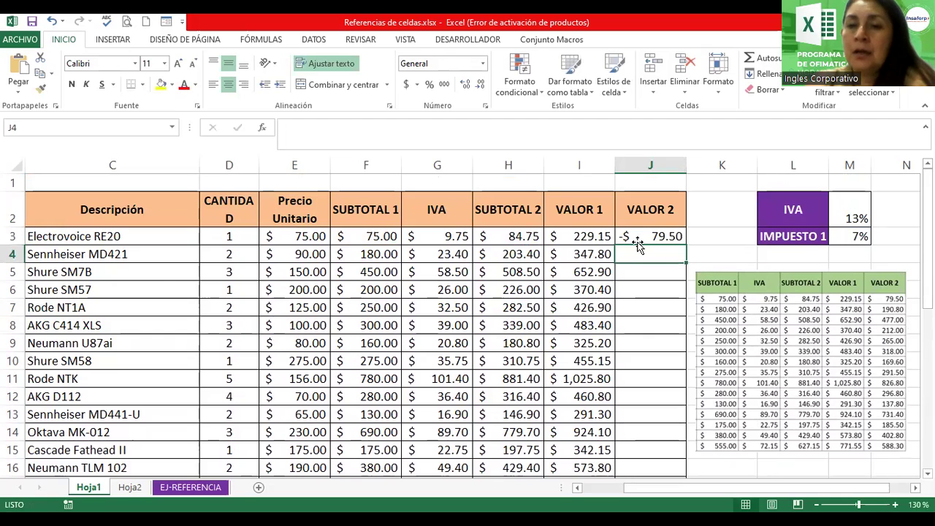
# - Rewrite J3 as =H3-(M3*F3) so it returns $79.50
pyautogui.doubleClick(638, 236)
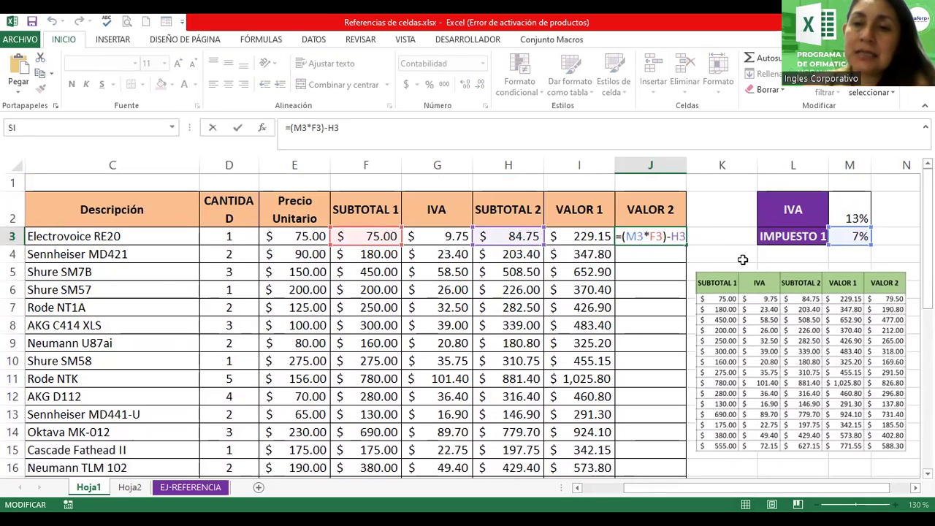
pyautogui.press('BackSpace')
pyautogui.press('BackSpace')
pyautogui.press('BackSpace')
pyautogui.press('Left')
pyautogui.press('Left')
pyautogui.press('Left')
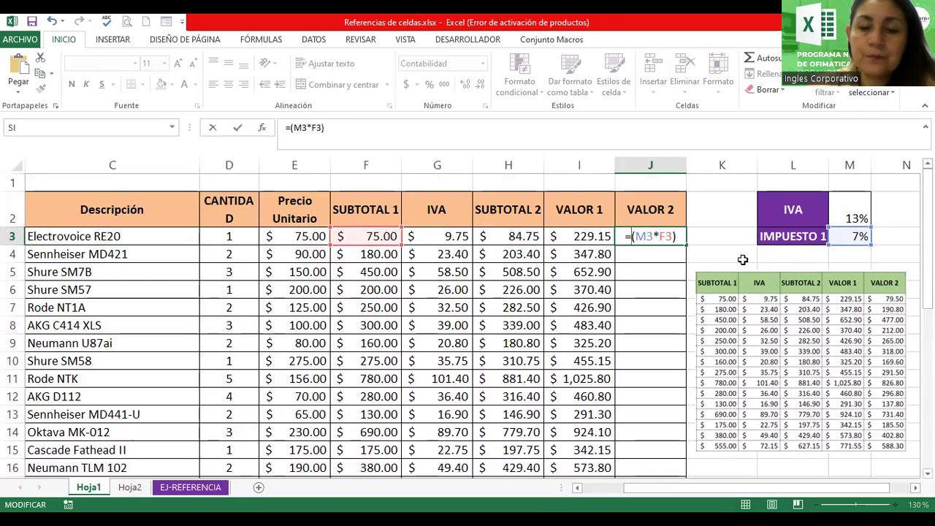
pyautogui.write('h3-')
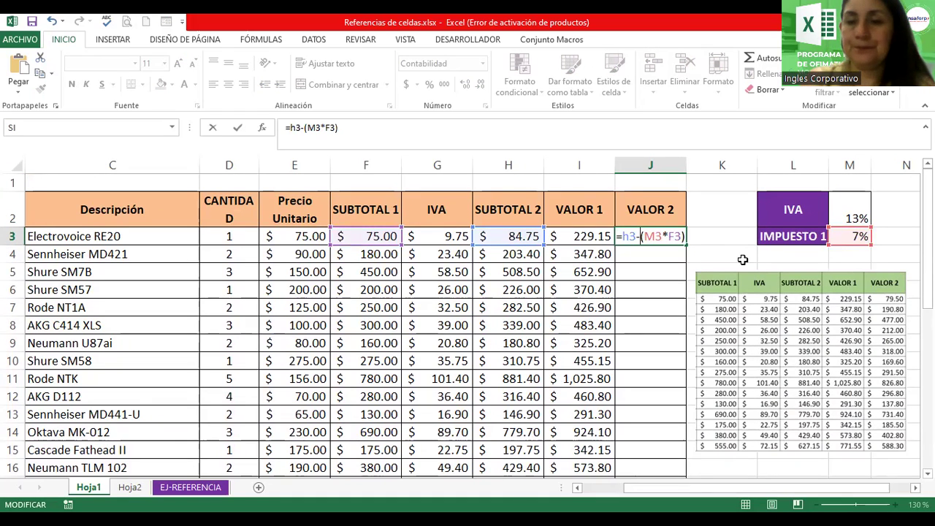
pyautogui.press('Return')
# - Copy the VALOR 2 formula down column J and recheck J3
pyautogui.click(652, 236)
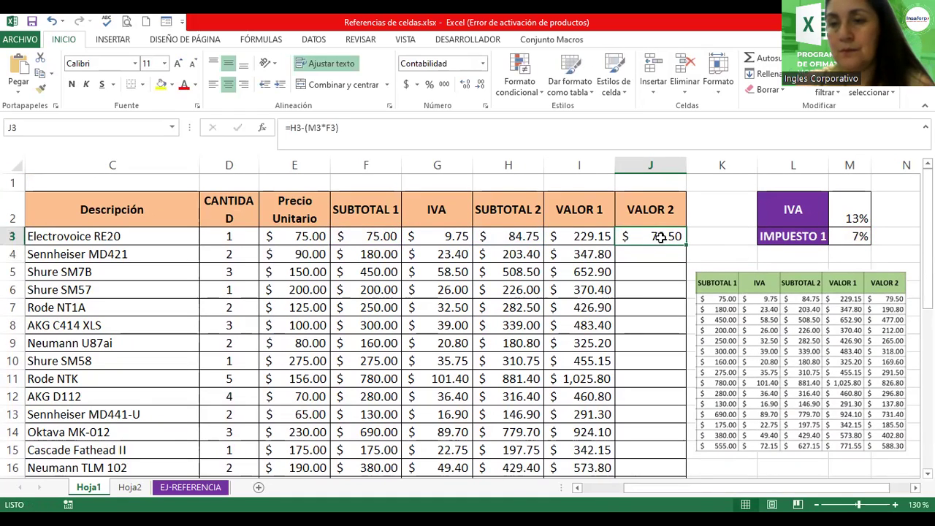
pyautogui.doubleClick(685, 245)
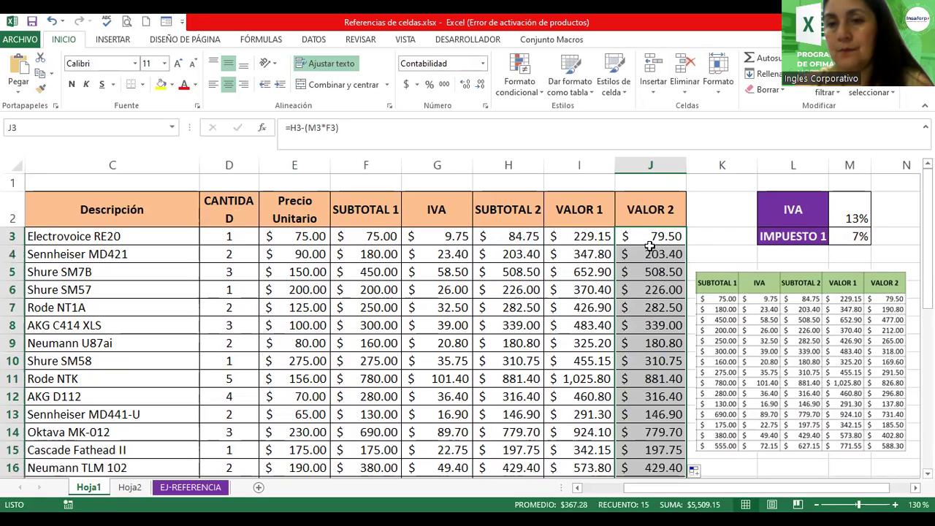
pyautogui.doubleClick(661, 238)
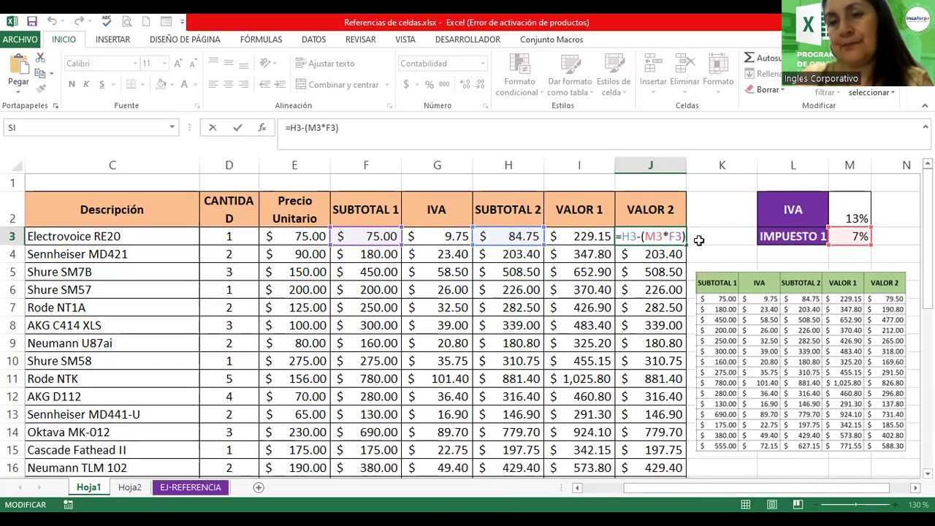
pyautogui.press('Return')
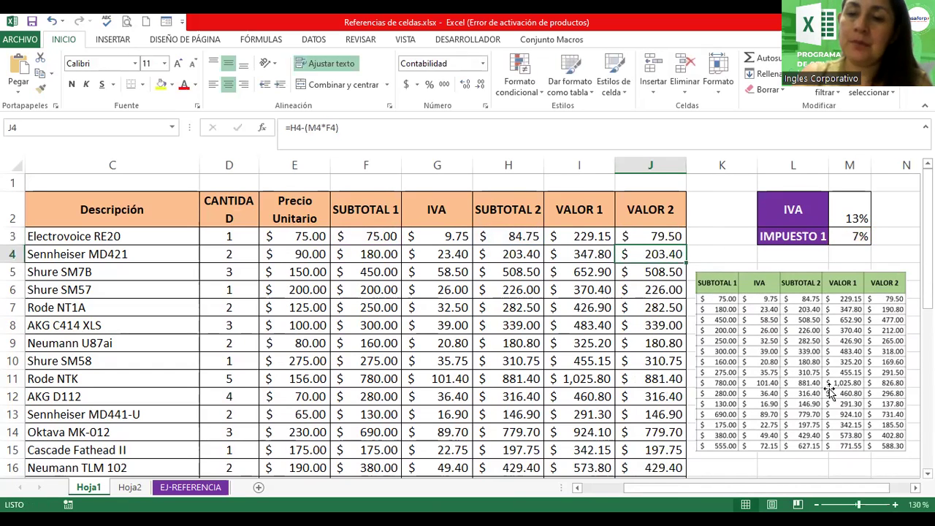
pyautogui.scroll(-2, 189, 484)
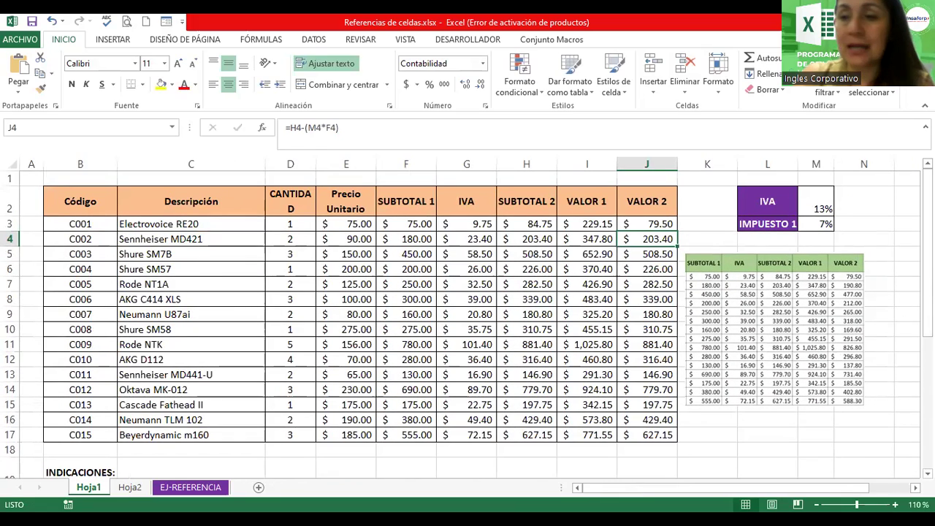
# - Rename the Hoja1 sheet tab to Tabla_Productos, next to Hoja2 and EJ-REFERENCIA
pyautogui.click(927, 283)
pyautogui.moveTo(927, 249); pyautogui.dragTo(927, 249)
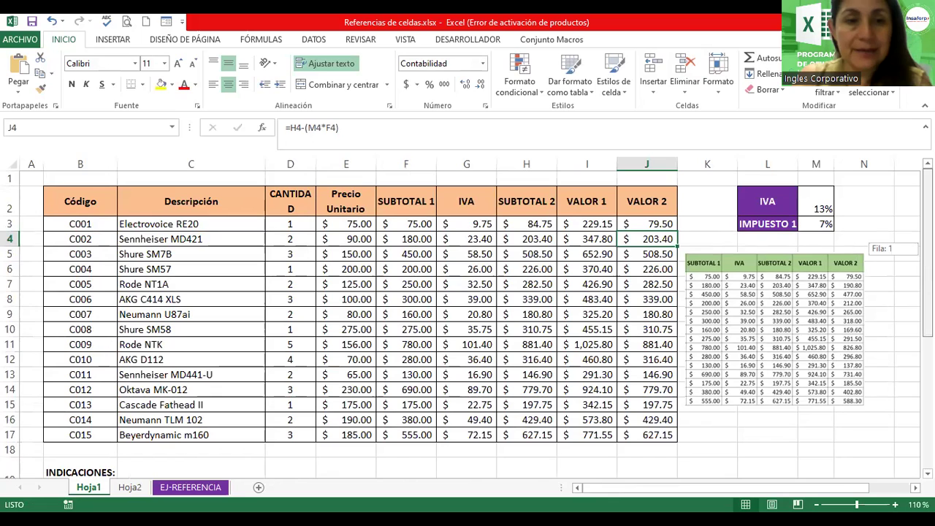
pyautogui.click(95, 484)
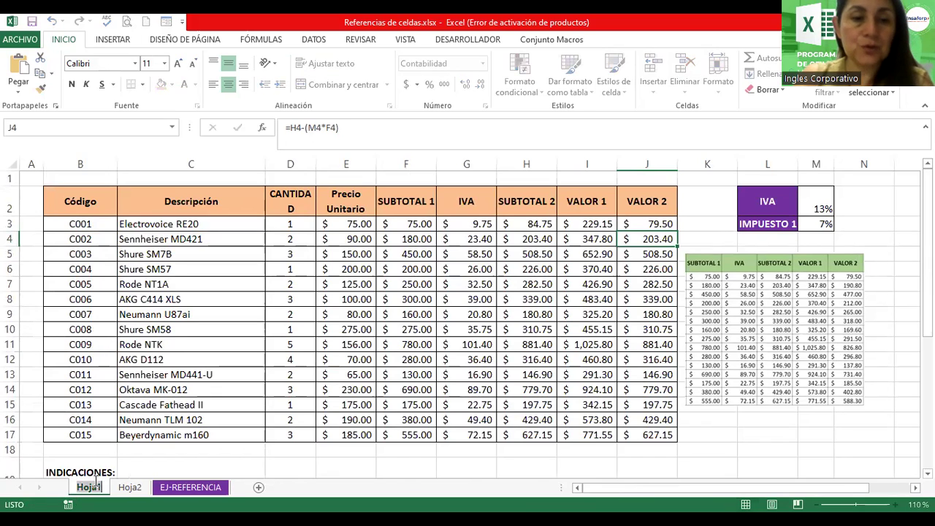
pyautogui.write('Tabla_Productos')
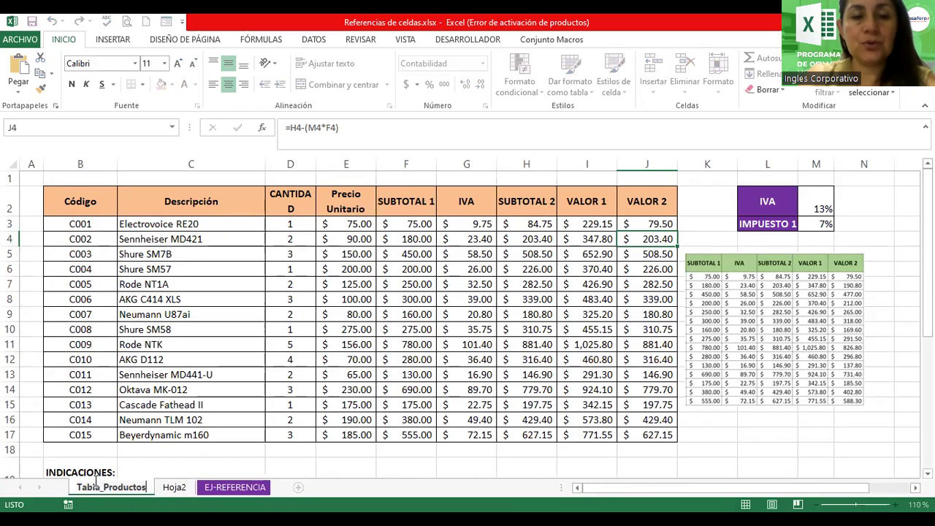
pyautogui.press('Return')
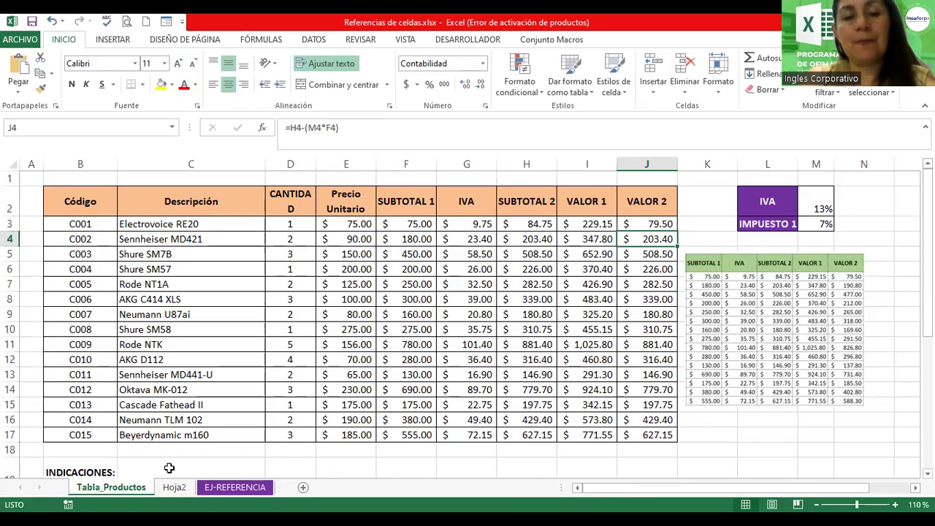
# - Switch to Hoja2 and look over the empty 5%–50% grid and COMPARE table
pyautogui.click(175, 487)
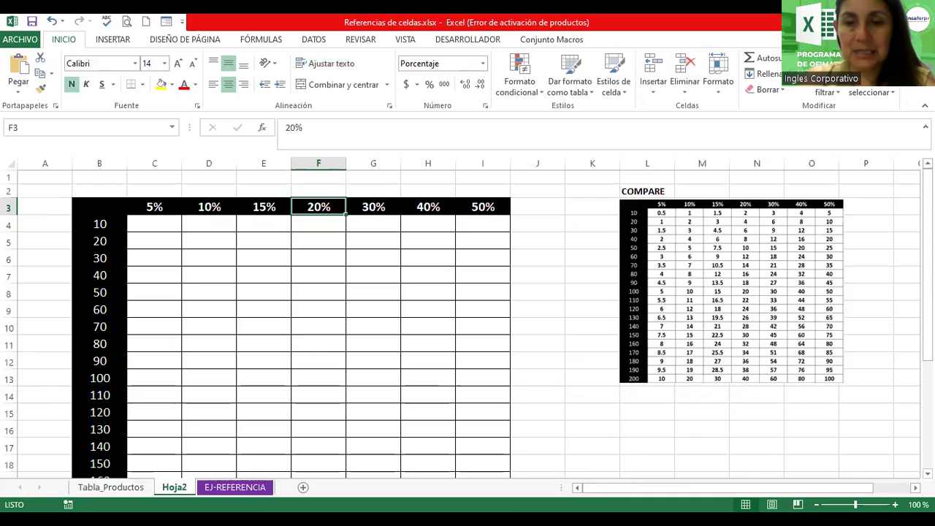
pyautogui.scroll(-2, 467, 325)
pyautogui.scroll(-1, 467, 325)
pyautogui.scroll(3, 467, 325)
pyautogui.scroll(1, 467, 325)
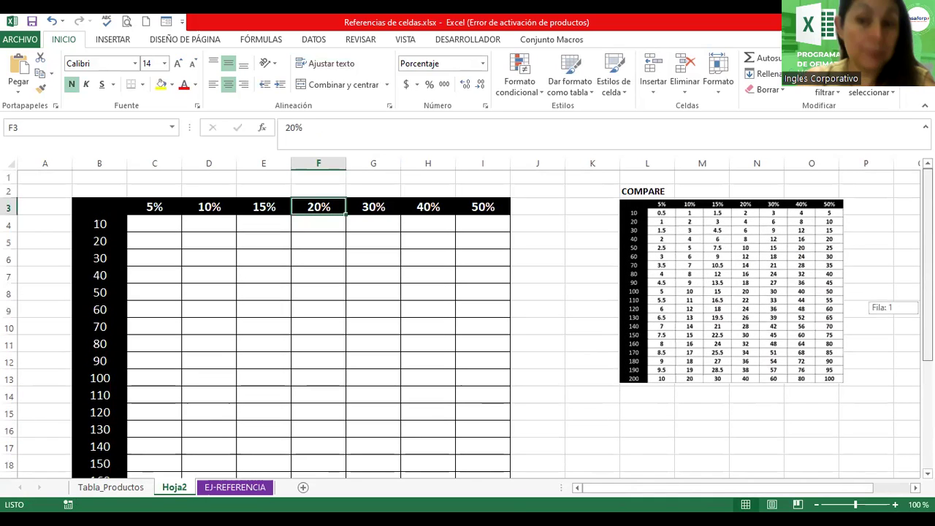